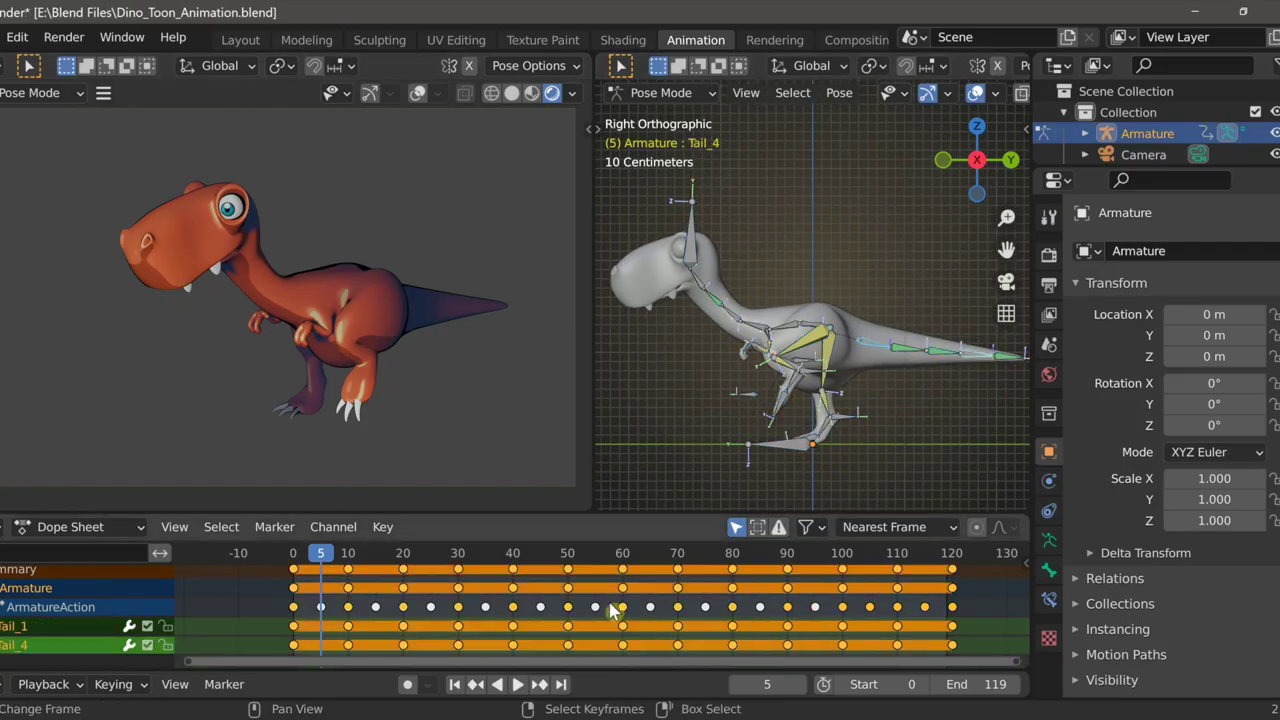
Rotate the Tail_4 bone into new poses, keyframe it along the timeline including frame 15, and play back the animation
left_click(274, 558)
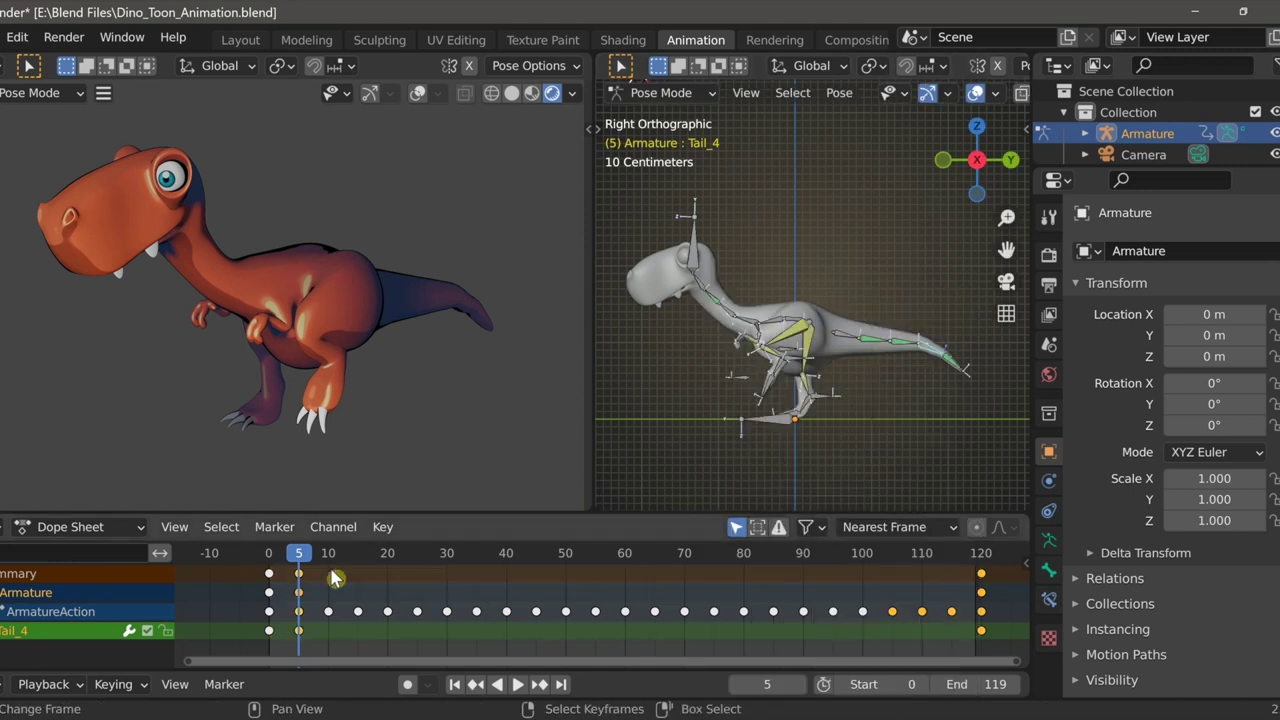
key("r")
left_click(386, 581)
key("i")
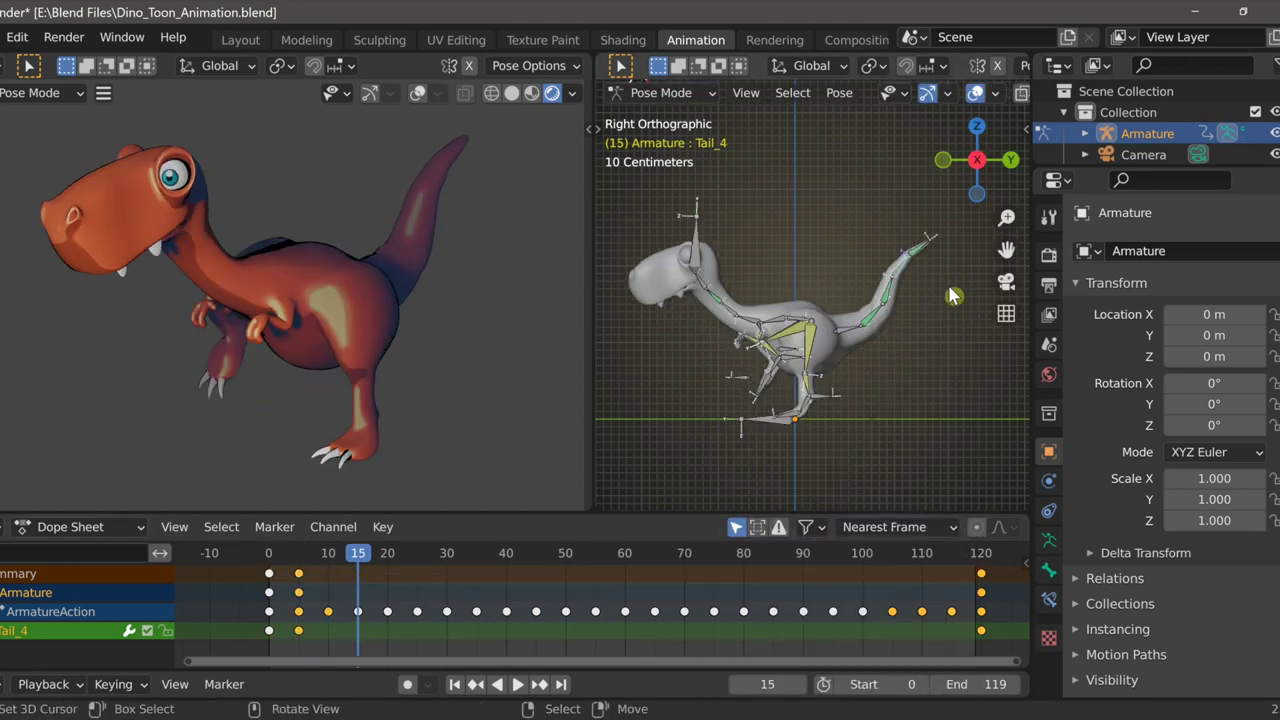
key("r")
key("Return")
key("i")
key("space")
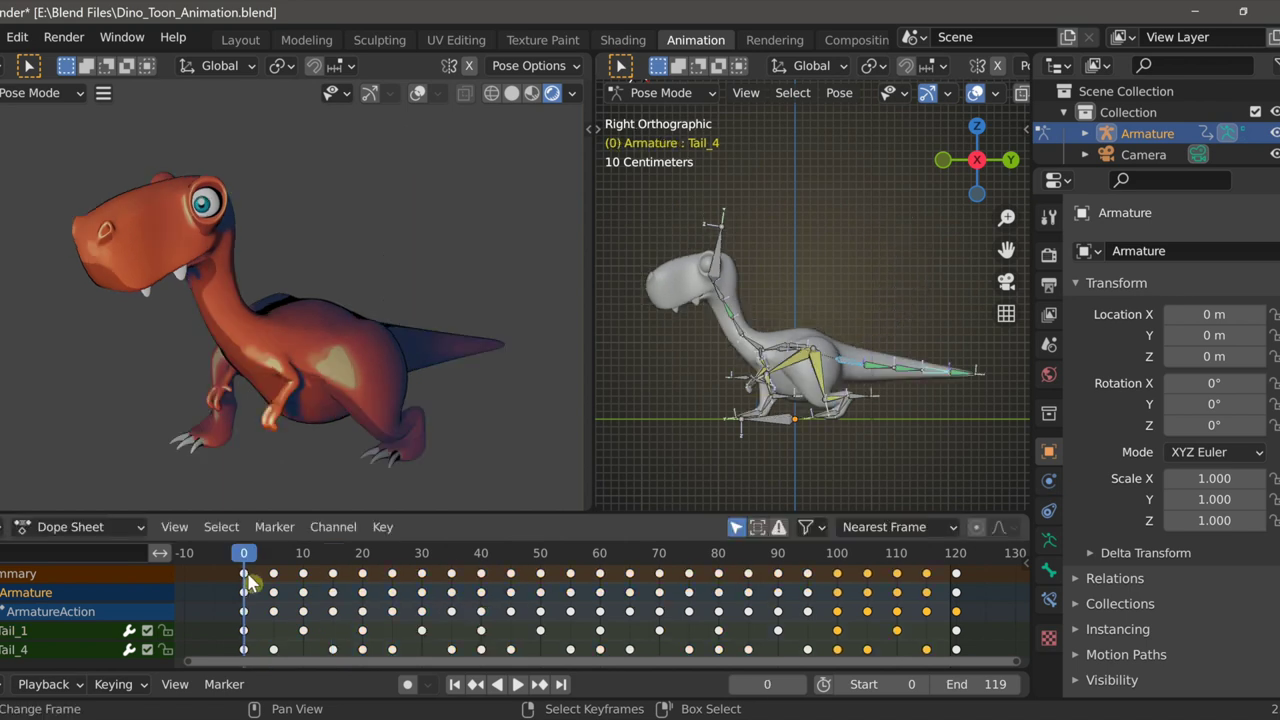
left_click(517, 684)
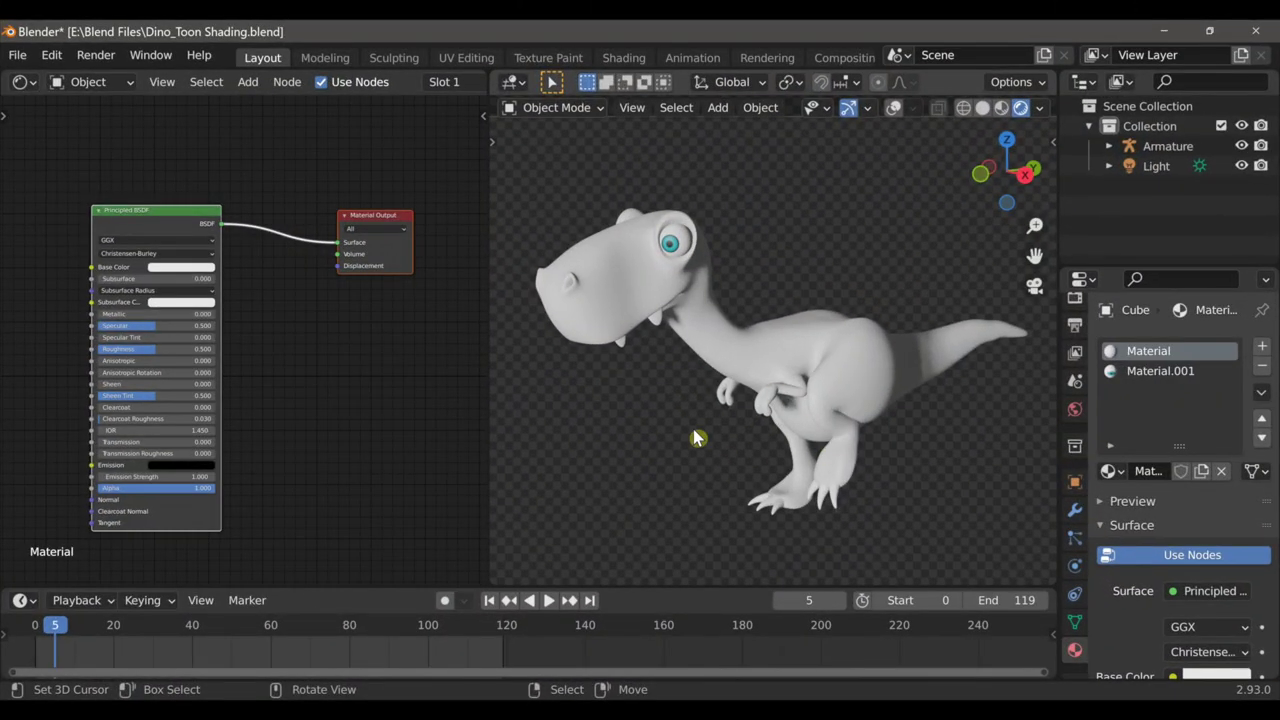
Inspect the Material.001 slot, return to the Material slot and add the Toon Smooth shader from Fade Assets to it
left_click(1158, 372)
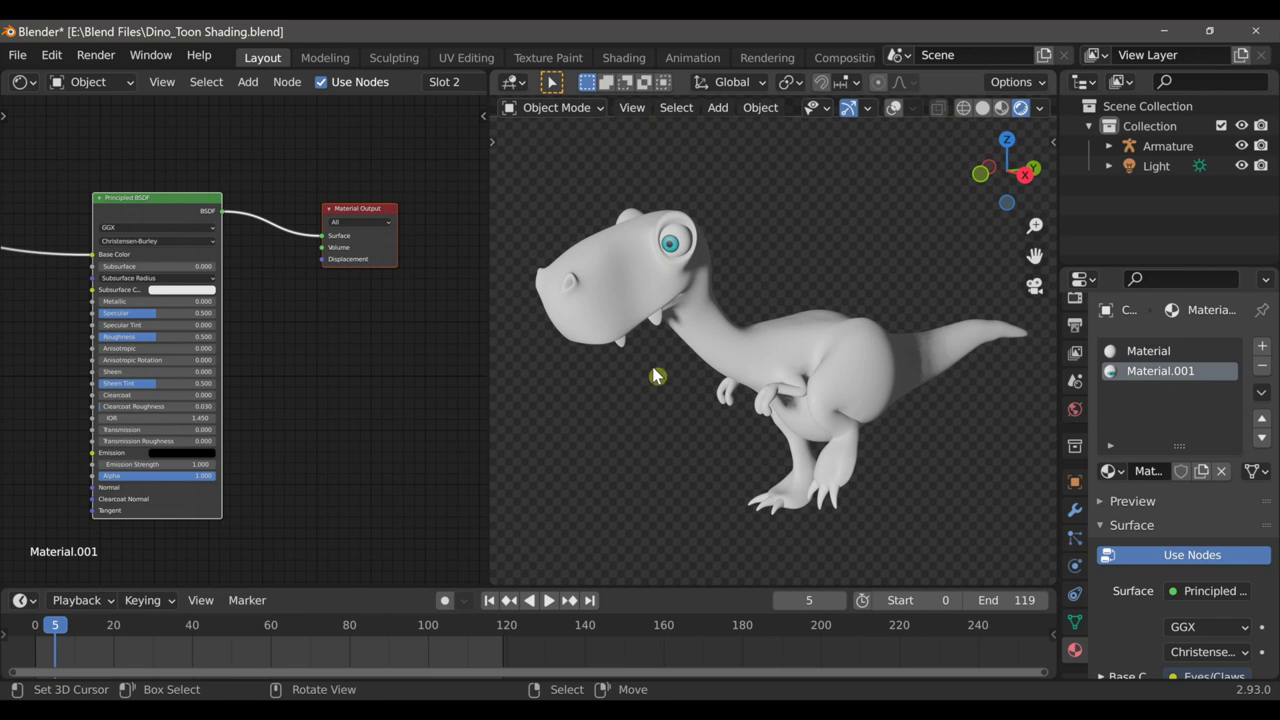
left_click(1128, 353)
key("n")
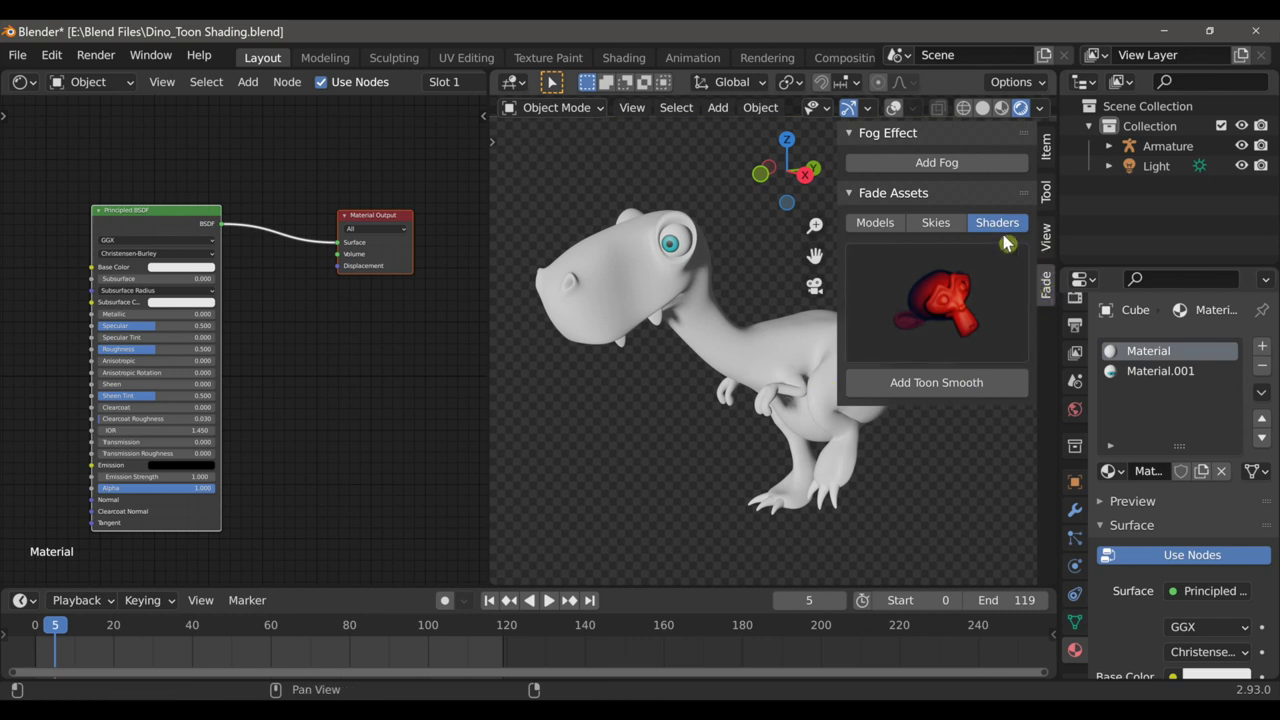
left_click(940, 310)
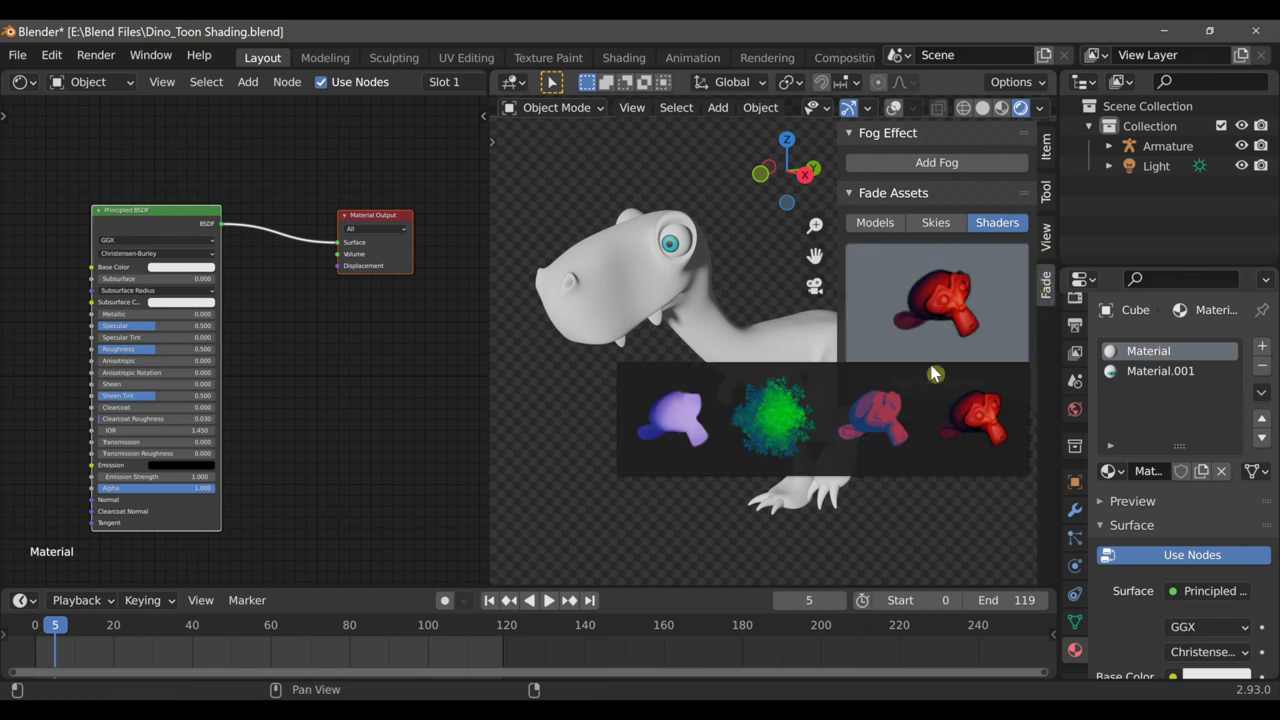
left_click(962, 418)
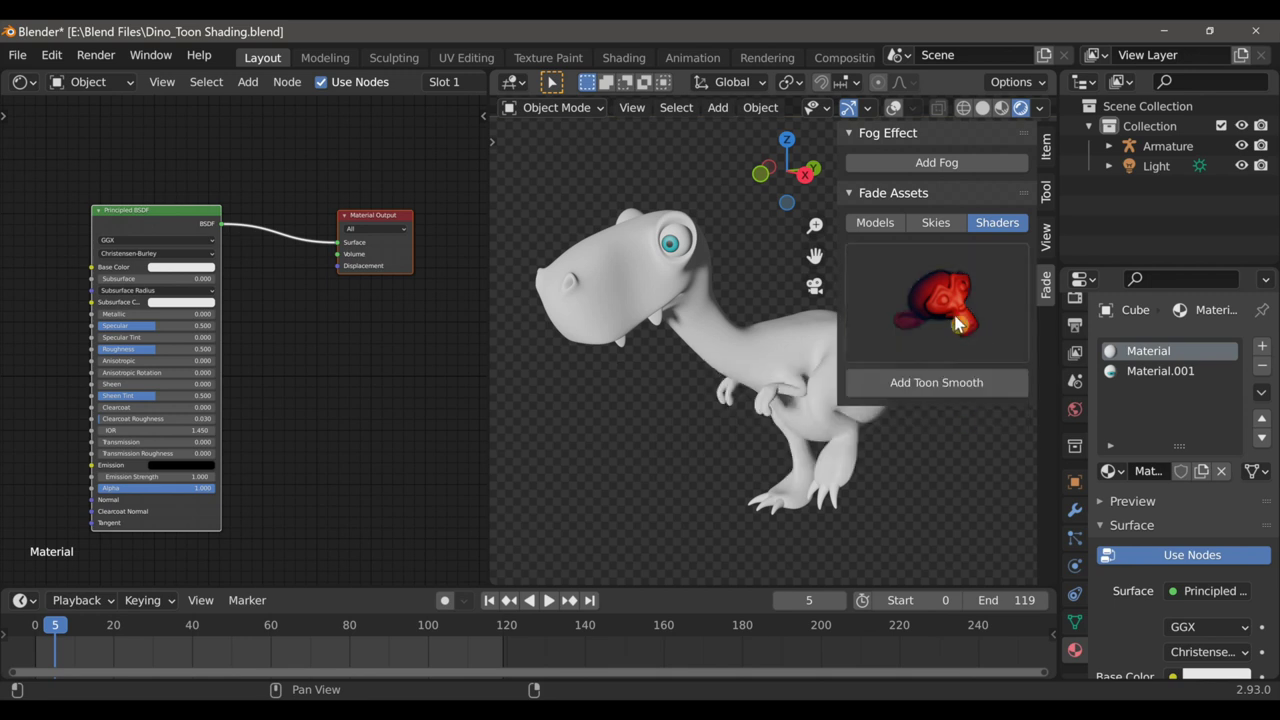
left_click(941, 383)
key("n")
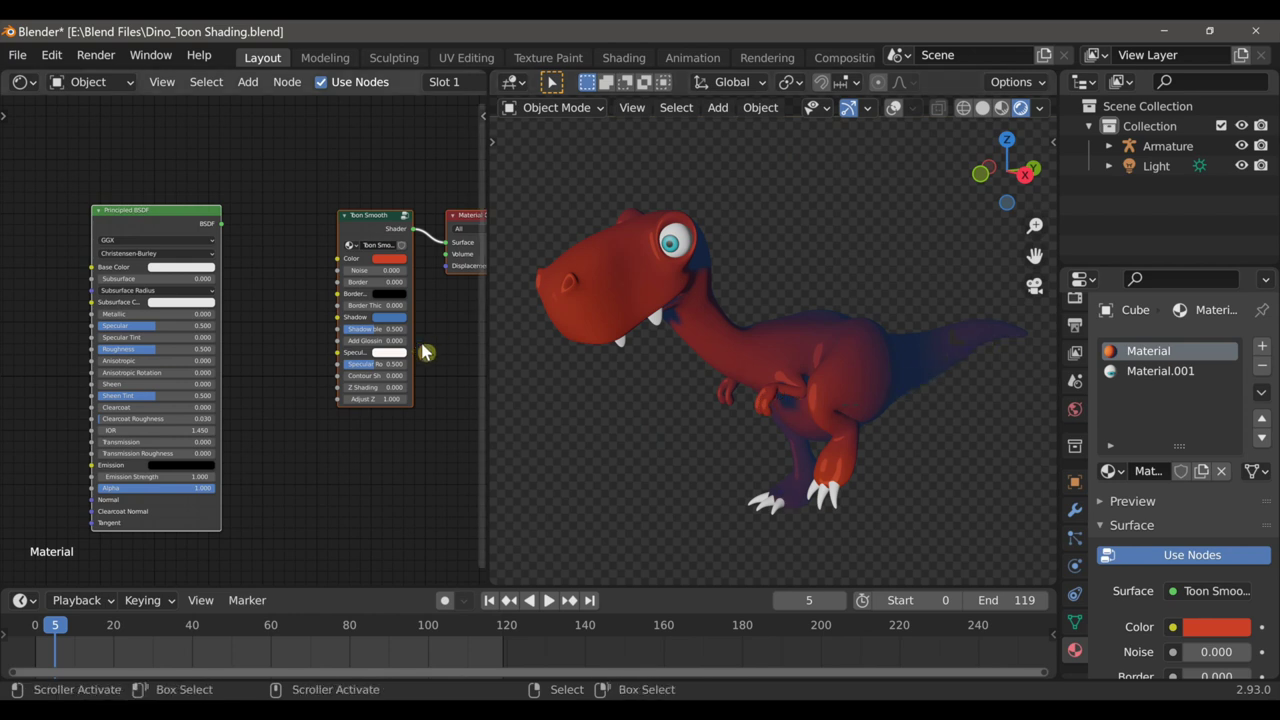
Delete the disconnected Principled BSDF node and widen the Toon Smooth node so its settings are fully readable
middle_click_drag(423, 349, 357, 374)
middle_click_drag(151, 286, 157, 271)
key("x")
scroll(250, 280, "up", 2)
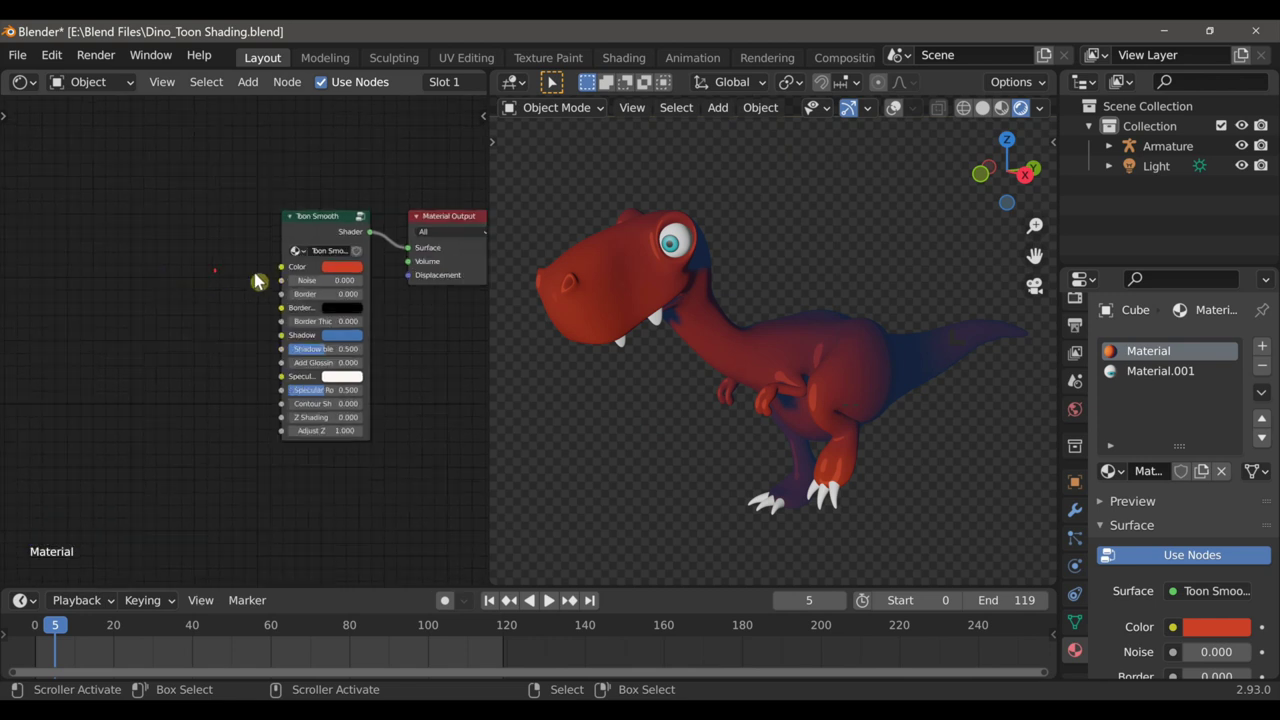
middle_click_drag(257, 280, 192, 298)
scroll(205, 299, "up", 2)
left_click_drag(198, 247, 41, 259)
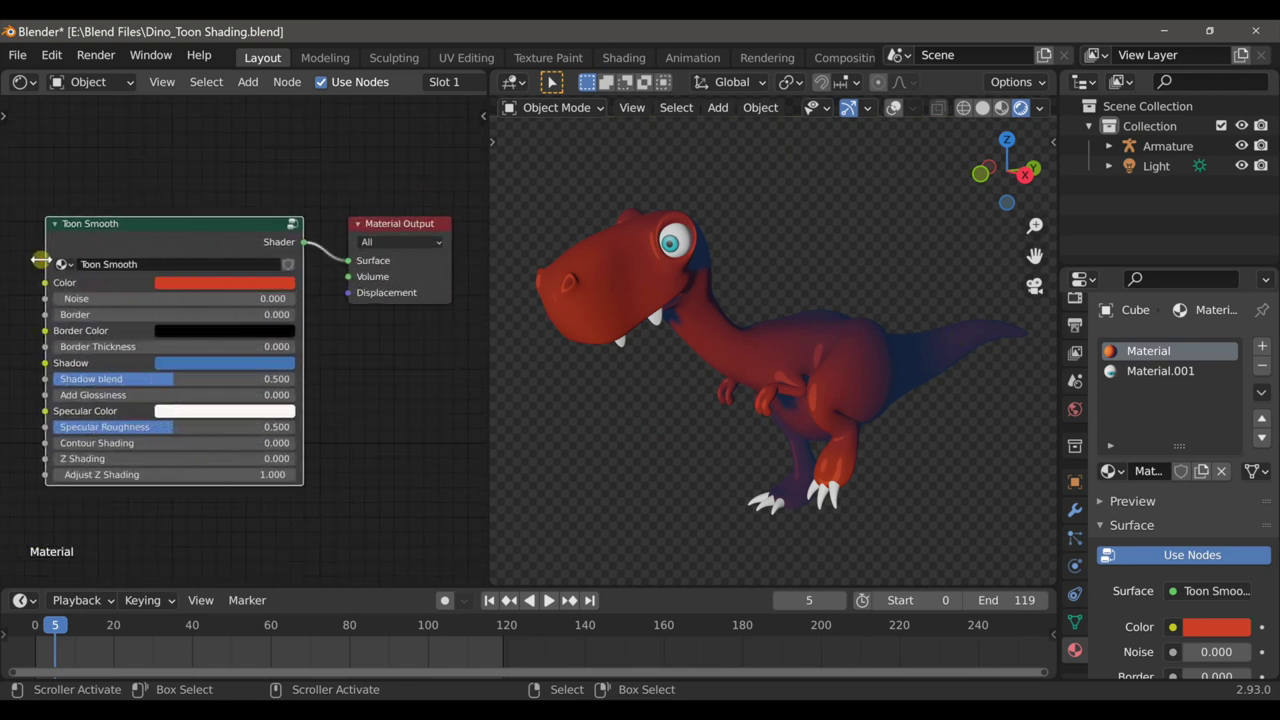
middle_click_drag(173, 273, 167, 260)
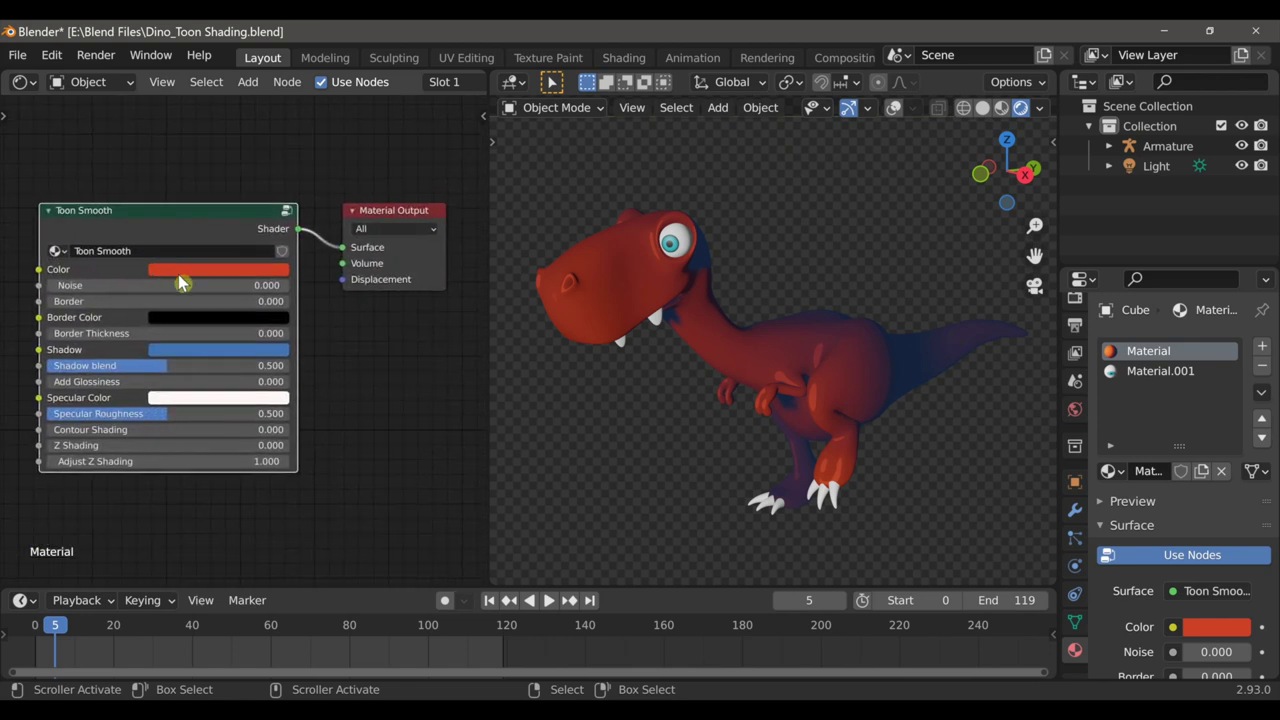
Change the Toon Smooth node's Color from red to a brighter orange
scroll(176, 273, "up", 1)
left_click(190, 265)
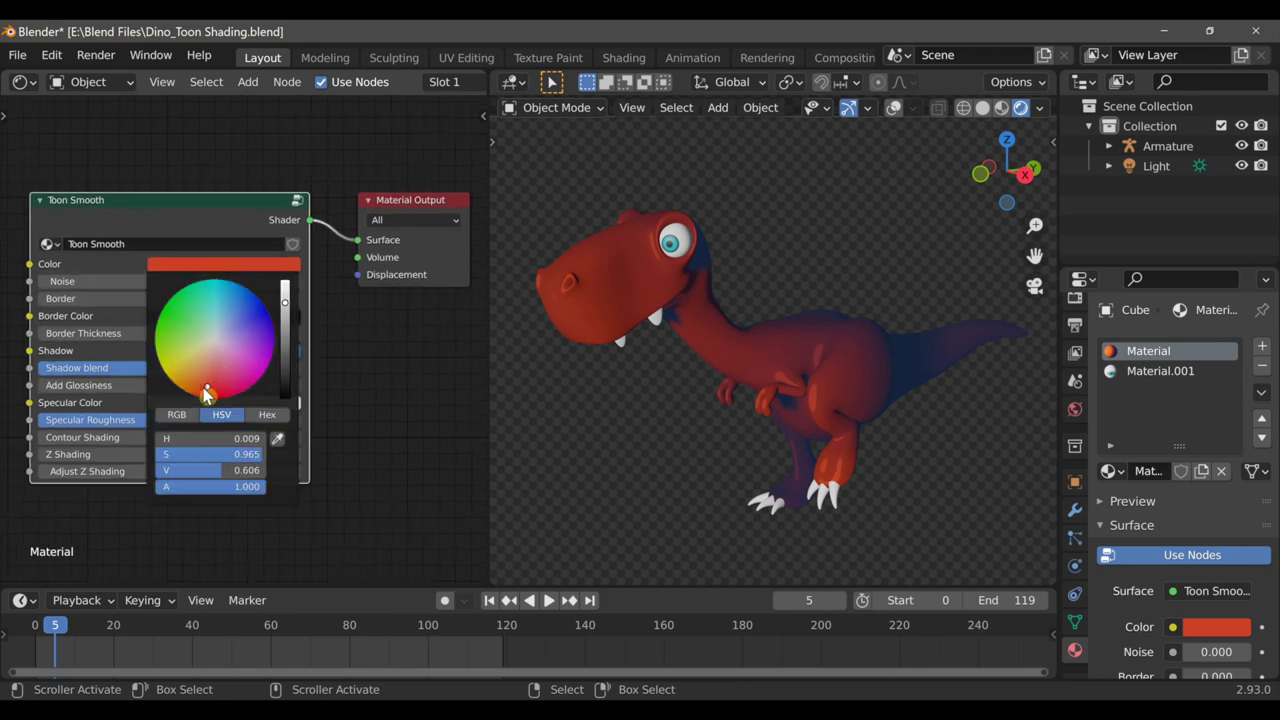
left_click_drag(205, 393, 203, 383)
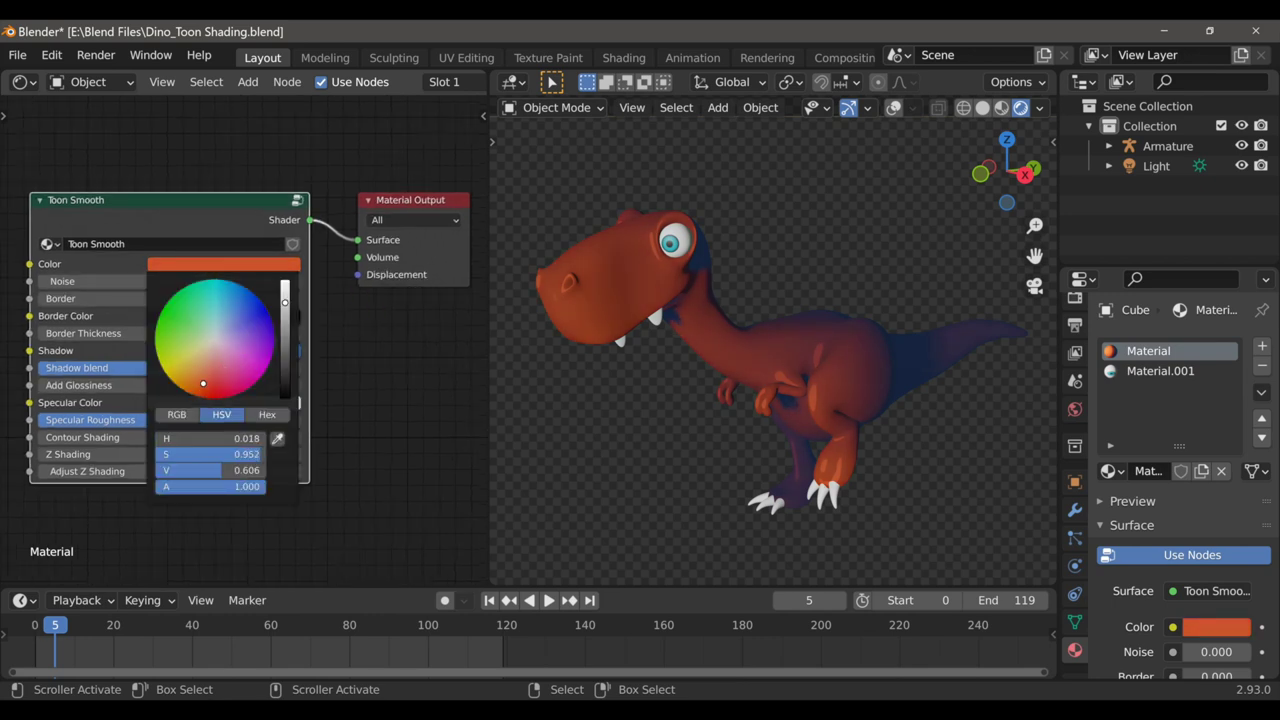
left_click_drag(285, 302, 285, 283)
left_click_drag(204, 381, 204, 383)
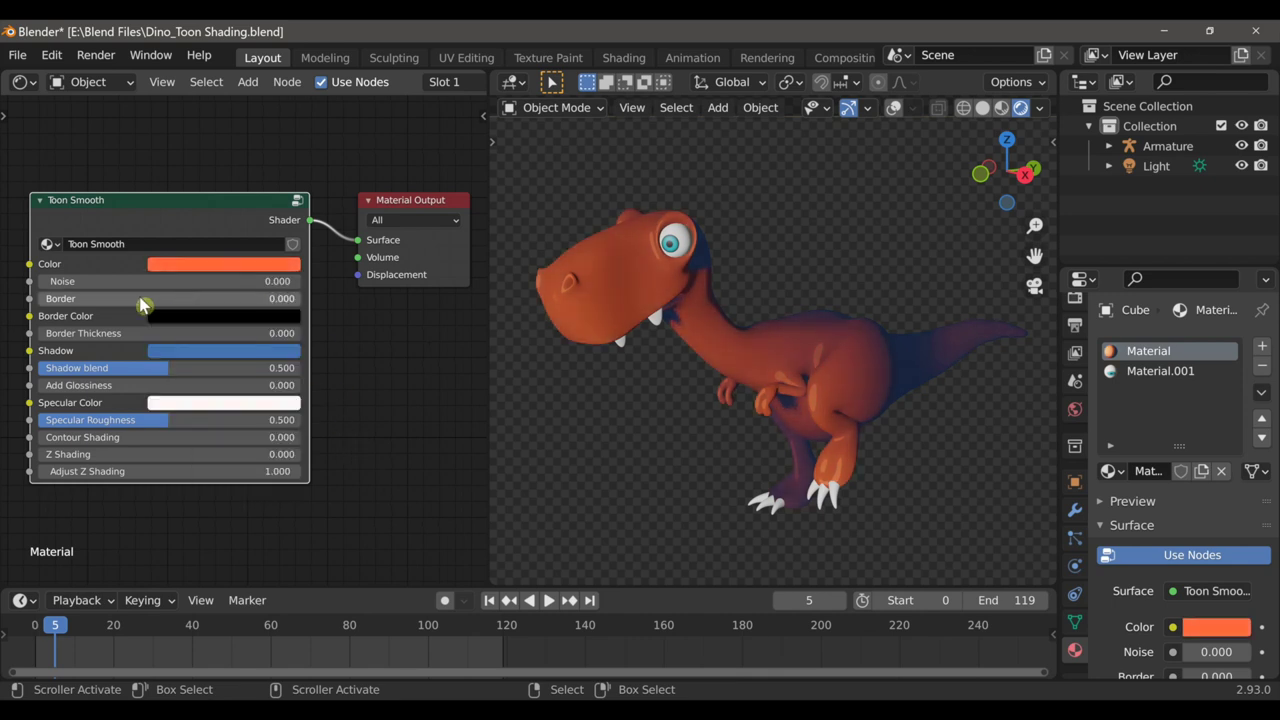
Set the Toon Smooth node's Border and Contour Shading to 1.000, keeping Add Glossiness at 0.000
scroll(105, 305, "up", 3)
middle_click_drag(135, 312, 205, 314)
left_click_drag(169, 302, 415, 300)
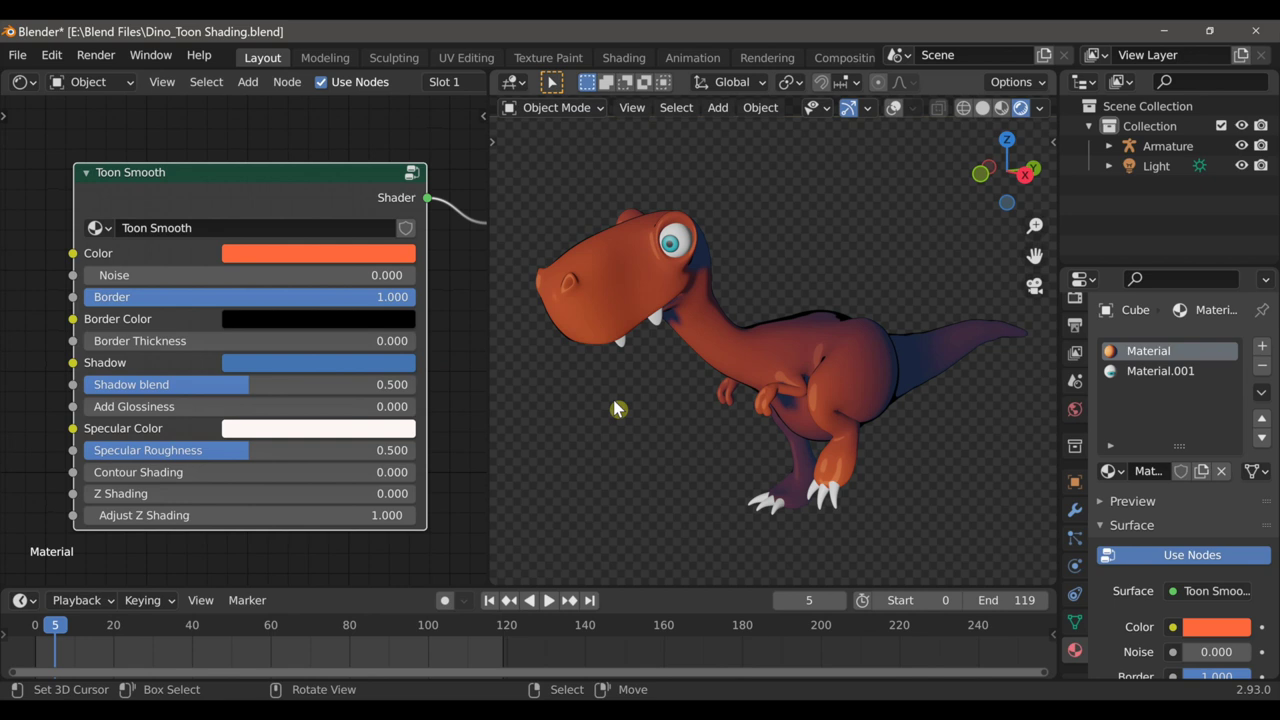
mouse_move(190, 406)
left_mouse_down()
mouse_move(400, 406)
mouse_move(86, 406)
left_mouse_up()
left_click_drag(126, 476, 456, 476)
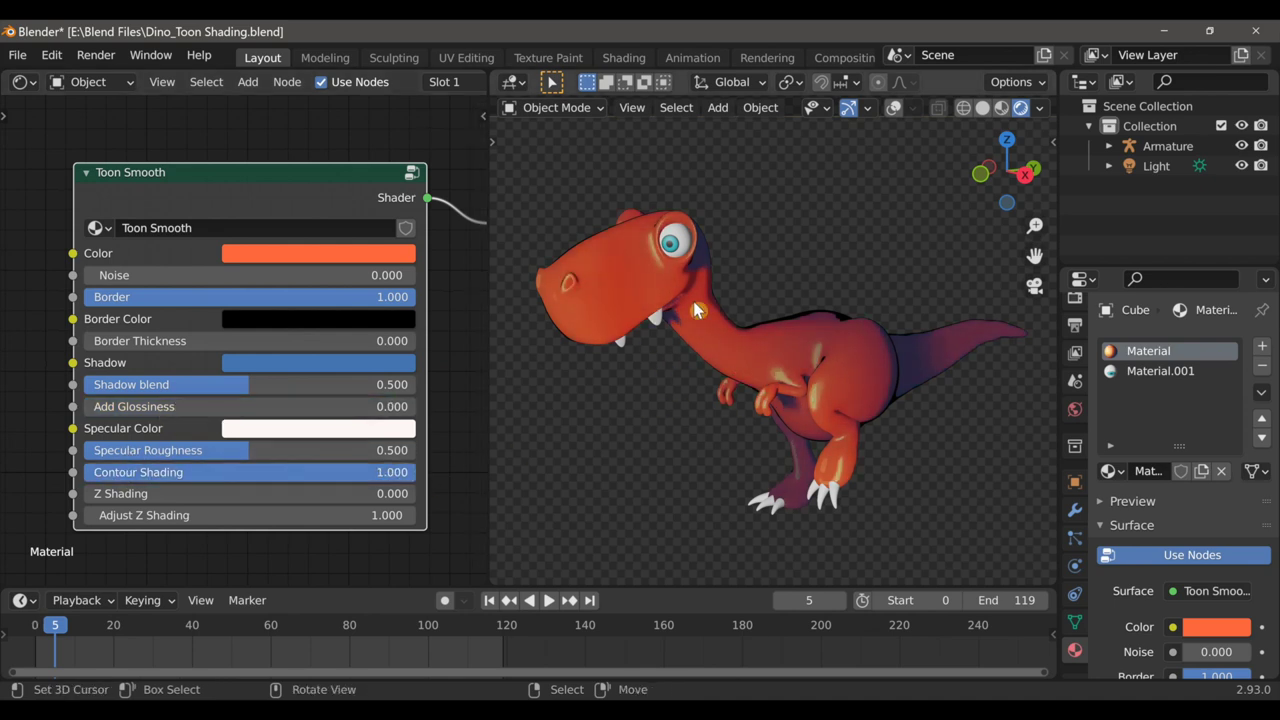
Soften the Toon Smooth Color to hue 0.020 and saturation 0.893, with a slightly lower brightness
left_click(279, 253)
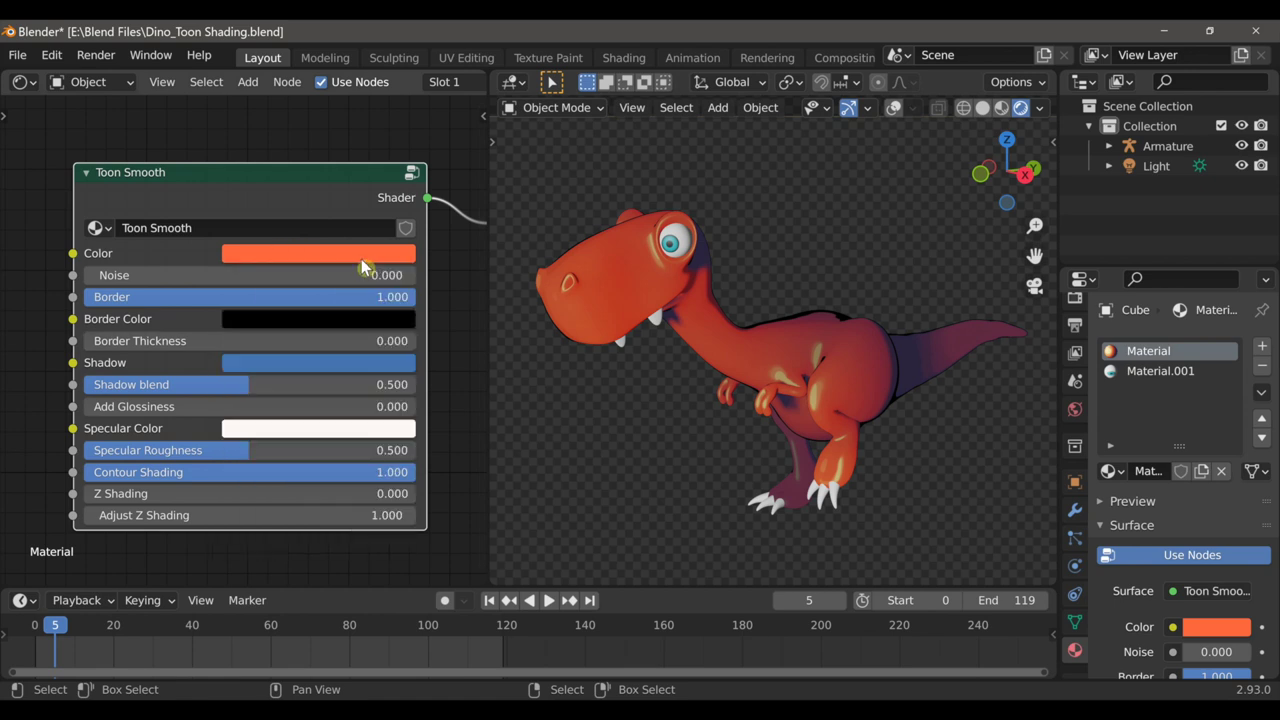
left_click_drag(292, 408, 297, 398)
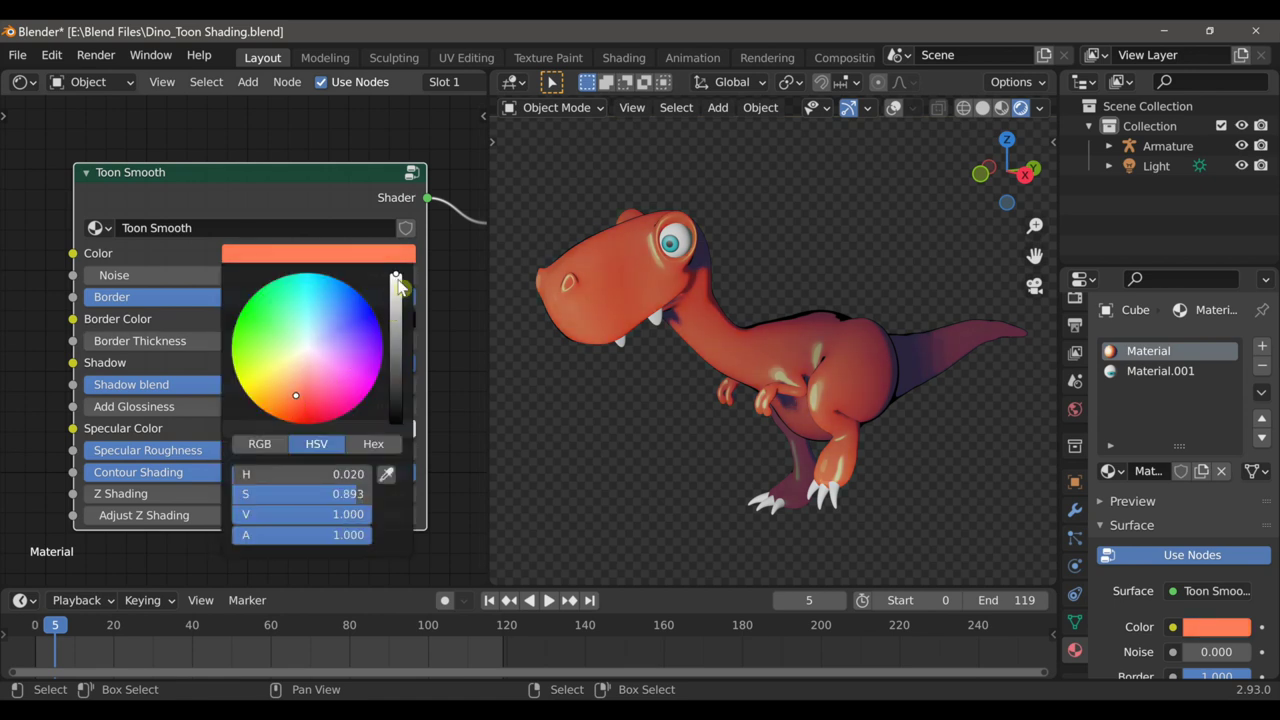
left_click_drag(399, 287, 395, 295)
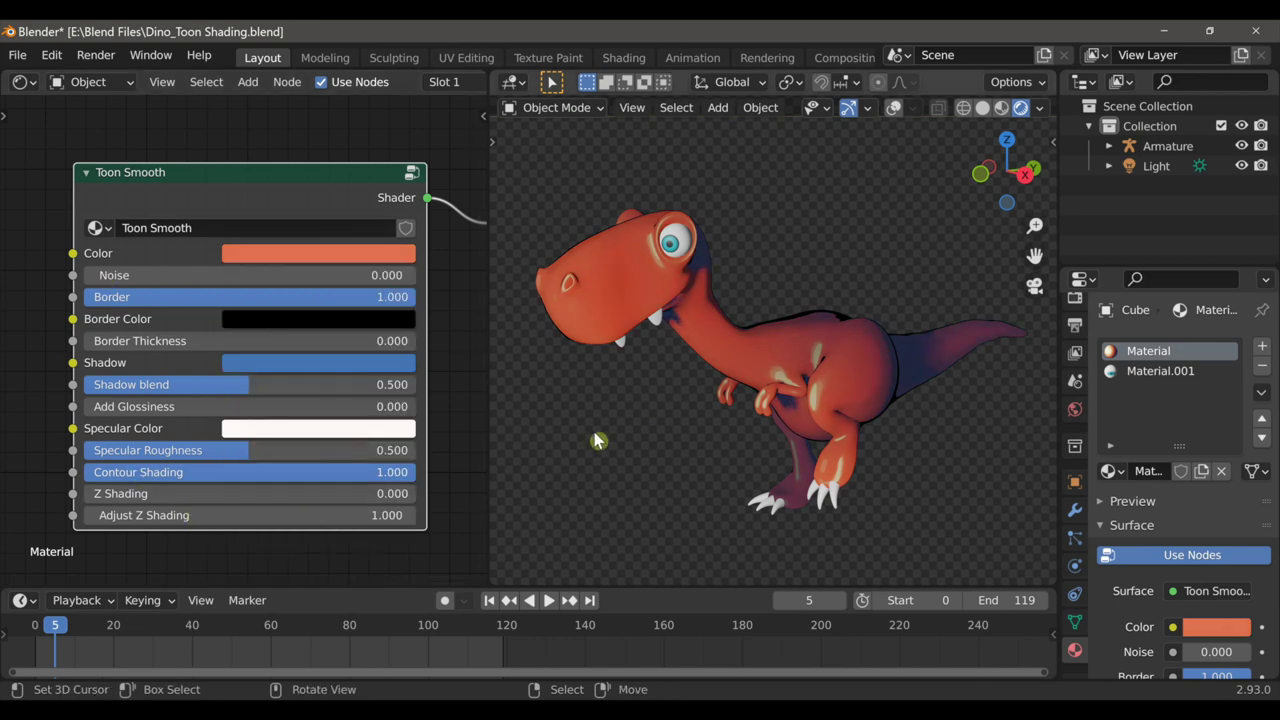
Try Z Shading at full strength on the dinosaur, and settle it at 0.550
mouse_move(150, 493)
left_mouse_down()
mouse_move(432, 493)
mouse_move(309, 493)
mouse_move(422, 500)
left_mouse_up()
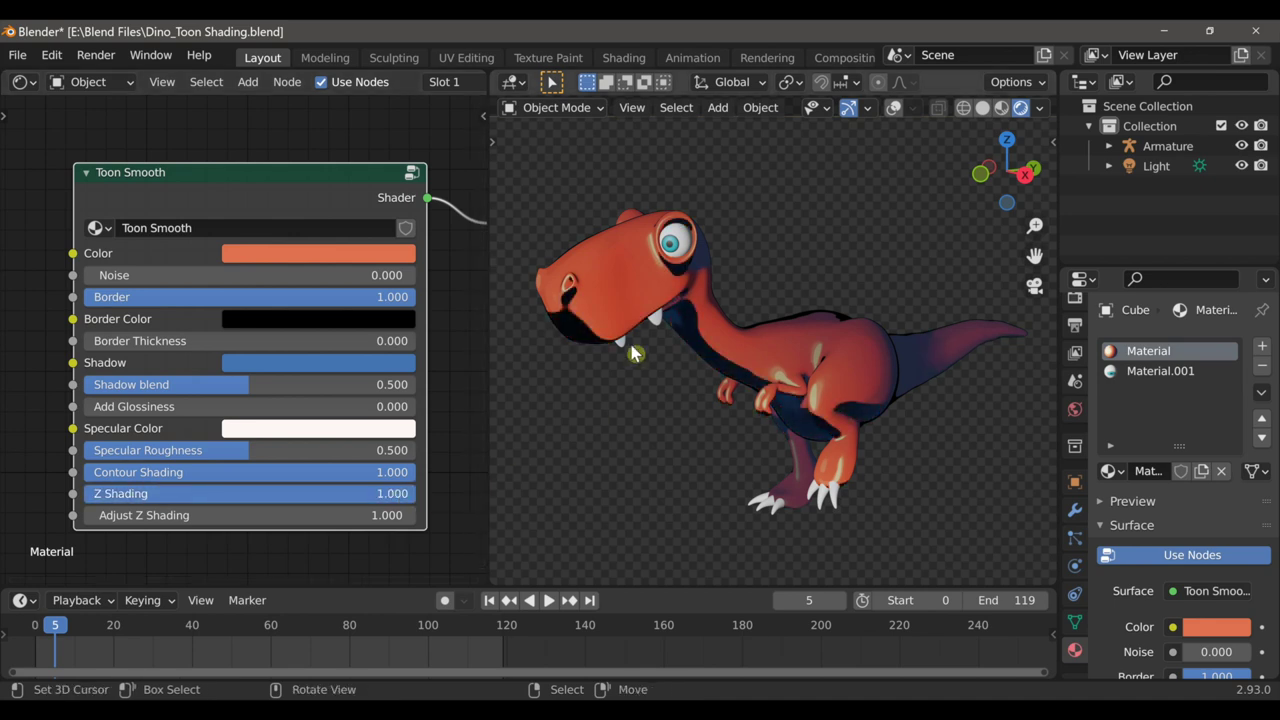
mouse_move(193, 515)
left_mouse_down()
mouse_move(260, 515)
mouse_move(203, 515)
mouse_move(250, 494)
mouse_move(165, 494)
left_mouse_up()
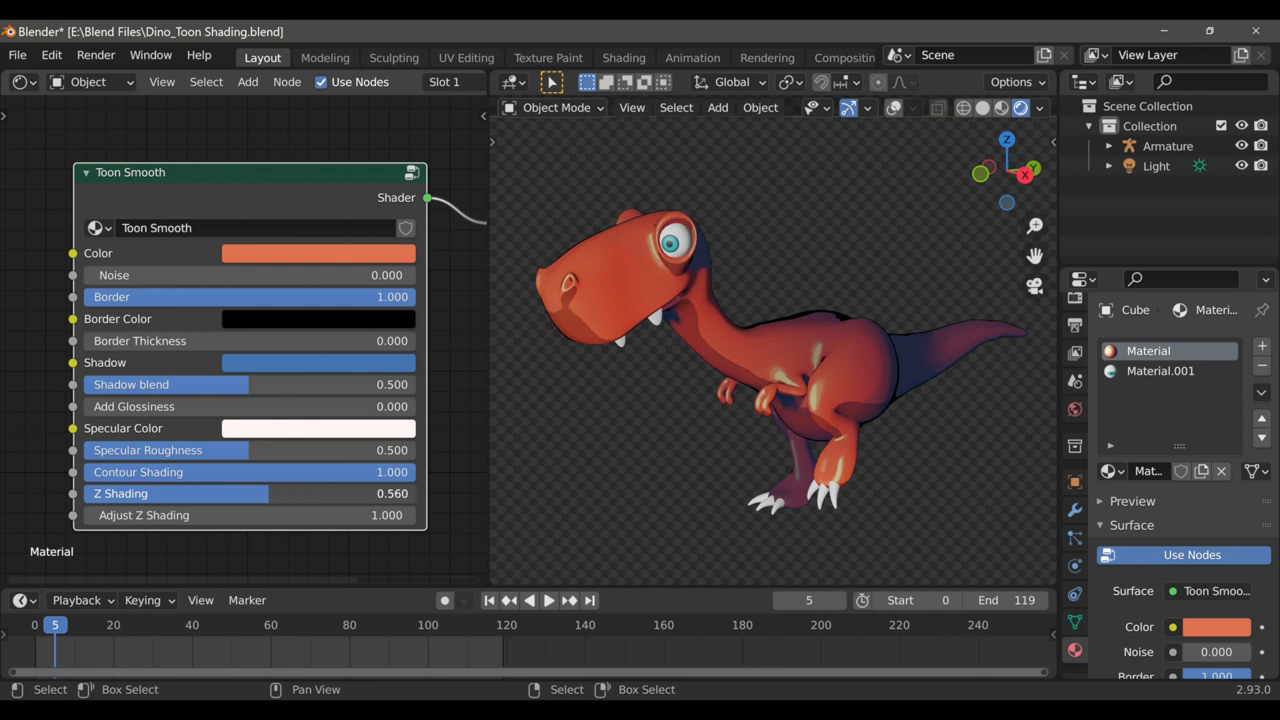
left_click_drag(283, 494, 287, 498, "ctrl")
scroll(286, 498, "down", 1, "ctrl")
scroll(657, 429, "down", 2)
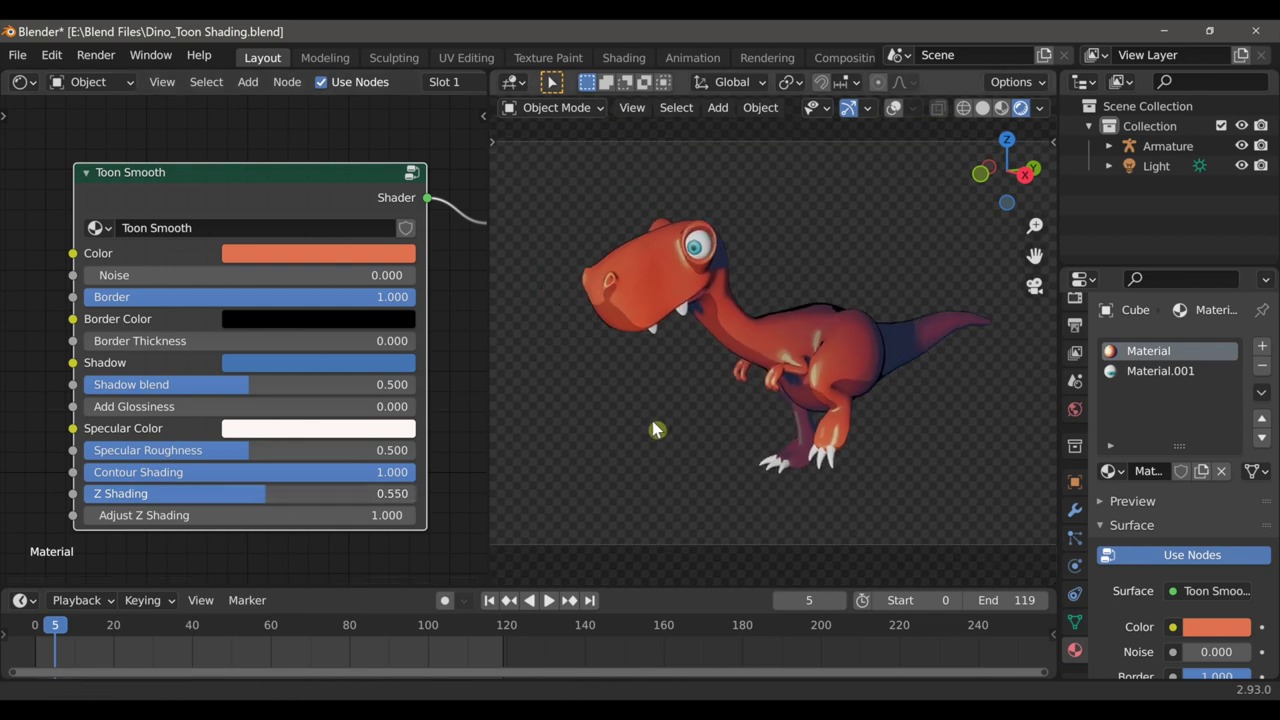
scroll(664, 400, "up", 1)
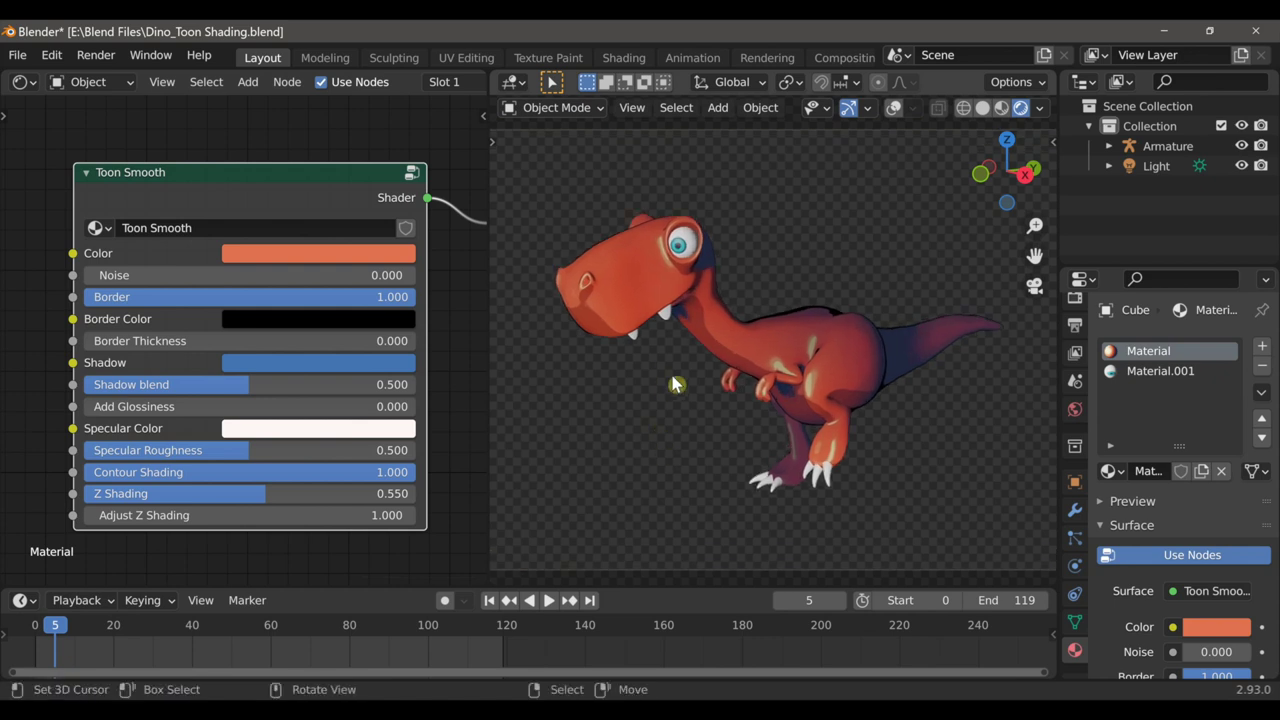
Try out the Noise setting on a close-up of the dinosaur's skin and return it to 0.000
scroll(820, 385, "up", 6)
left_click_drag(131, 277, 400, 277)
scroll(690, 289, "up", 4)
mouse_move(115, 274)
left_mouse_down()
mouse_move(425, 274)
mouse_move(115, 274)
left_mouse_up()
left_click_drag(242, 274, 143, 276)
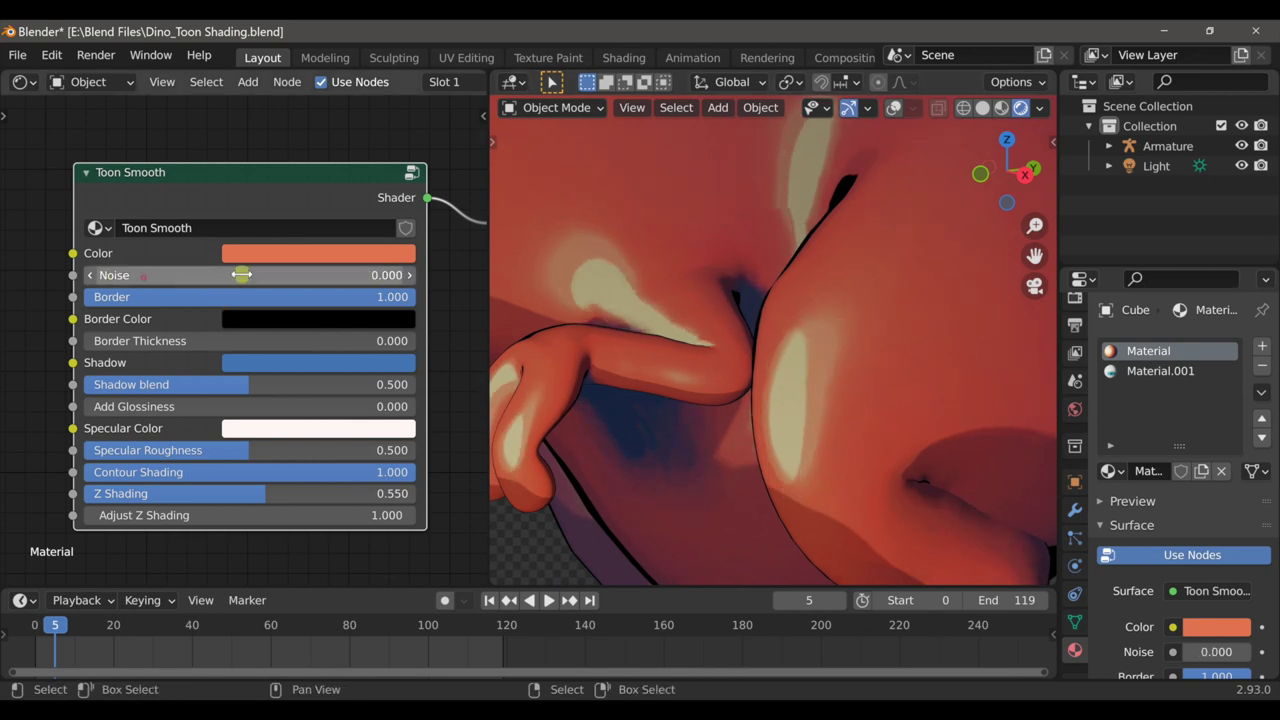
scroll(780, 340, "down", 7)
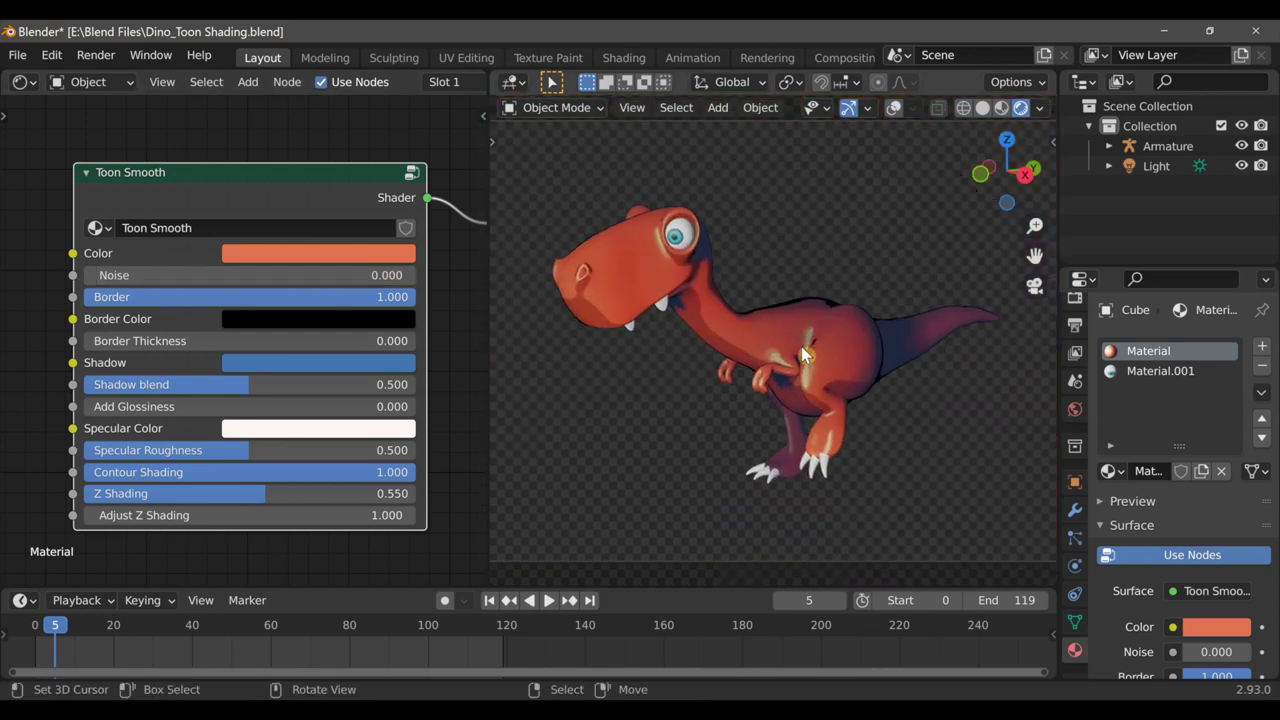
Add the Toon Smooth shader to the Material.001 slot used for the eyes and claws
scroll(803, 344, "up", 1)
left_click(1160, 371)
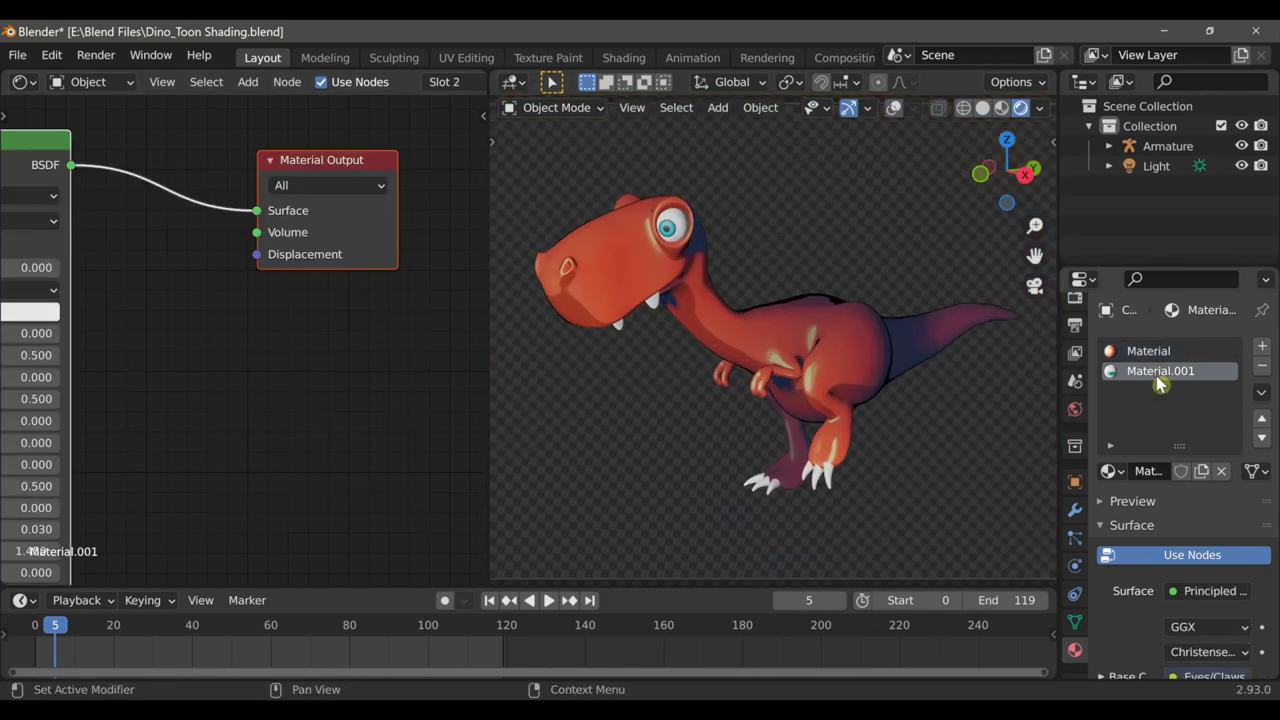
scroll(220, 303, "down", 4)
left_click_drag(40, 263, 132, 283)
scroll(380, 368, "down", 1)
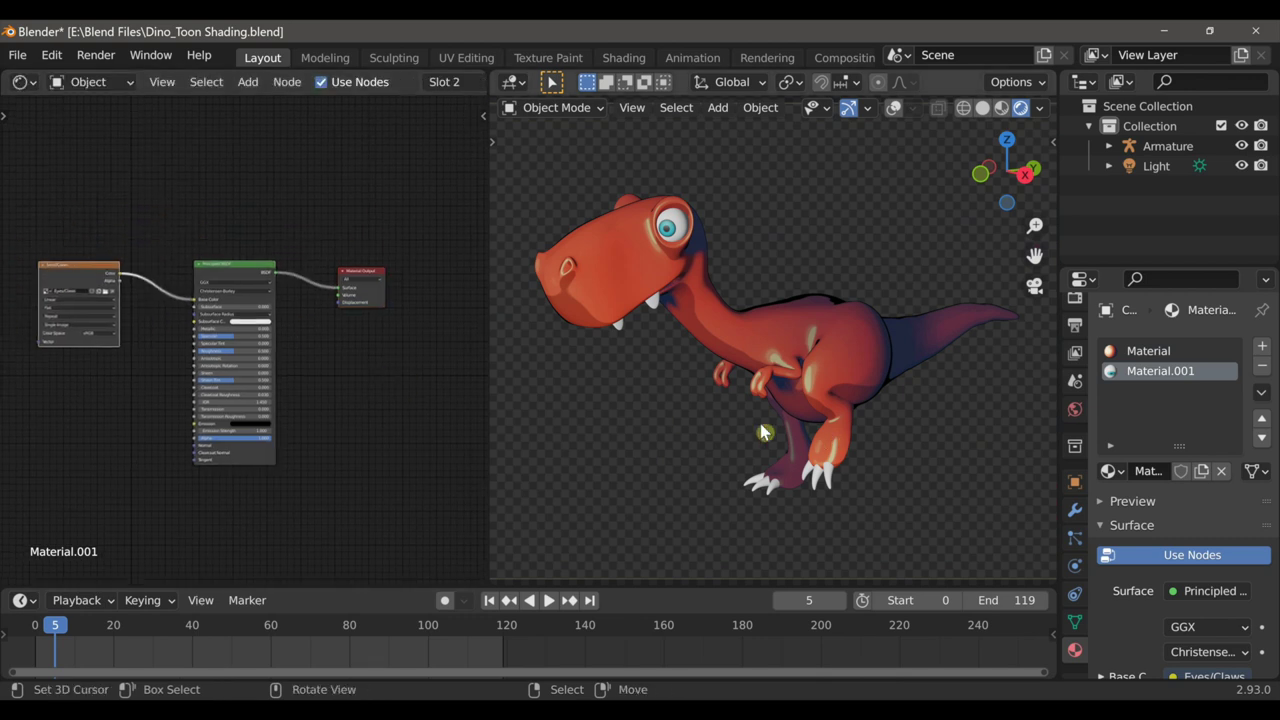
key("n")
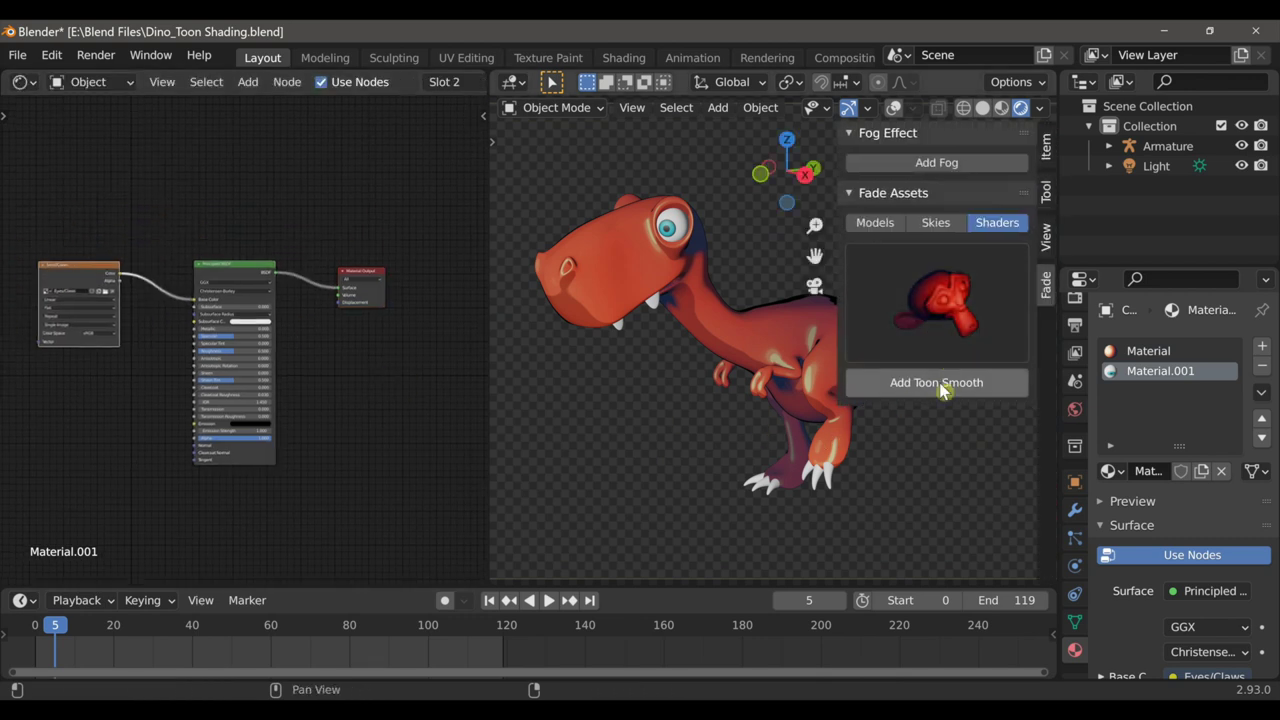
left_click(936, 382)
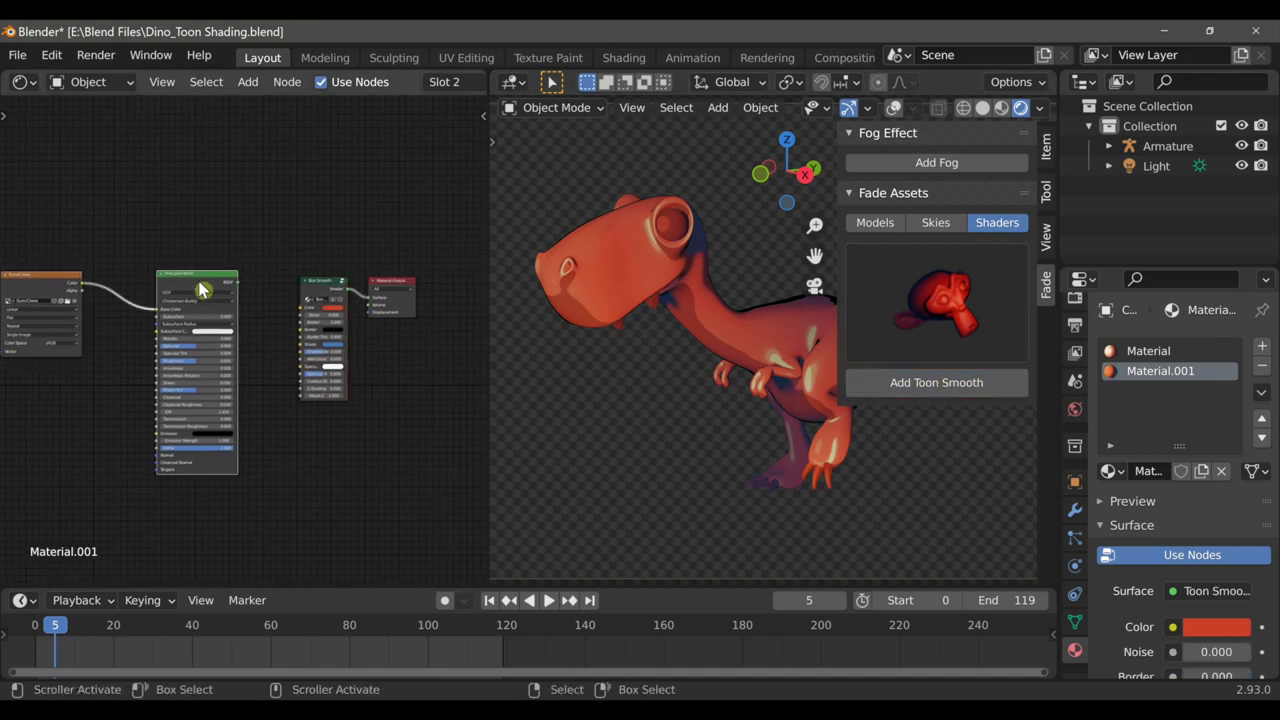
Delete the Principled BSDF node from Material.001 and connect the Eyes/Claws texture's Color output to Toon Smooth's Color input
key("x")
left_click_drag(46, 279, 157, 286)
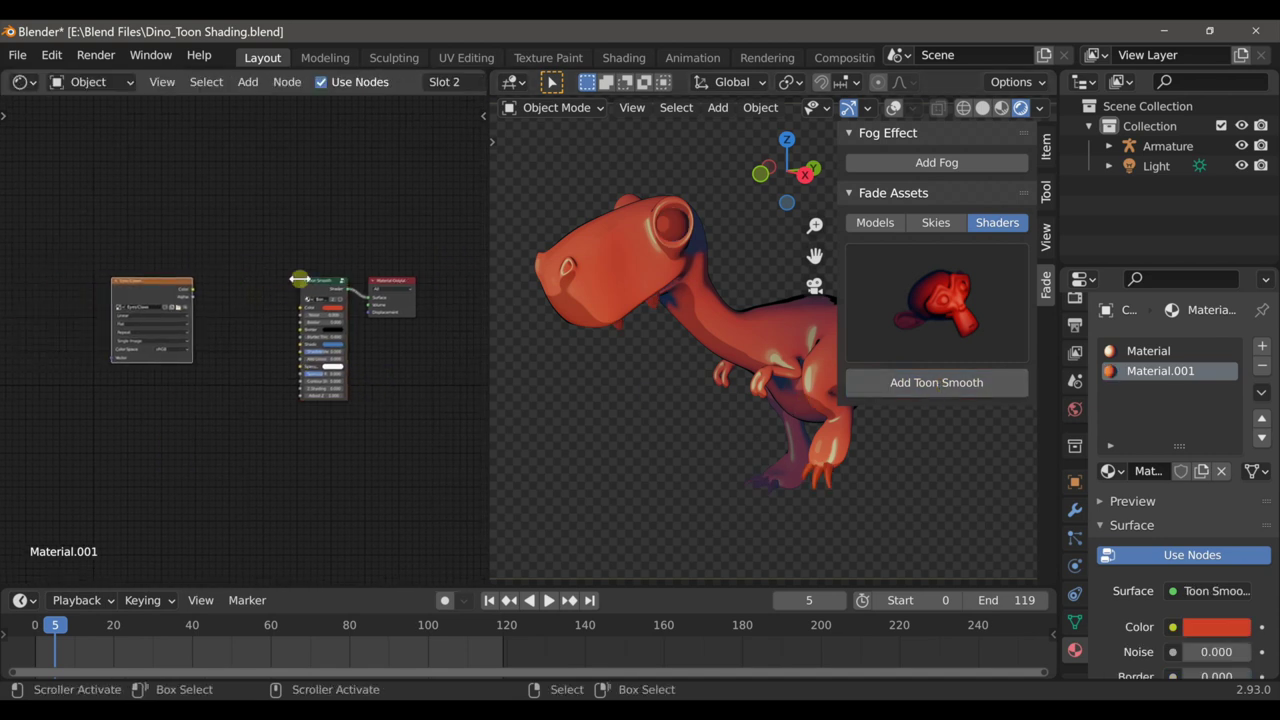
scroll(299, 279, "up", 7)
left_click_drag(112, 248, 153, 283)
key("n")
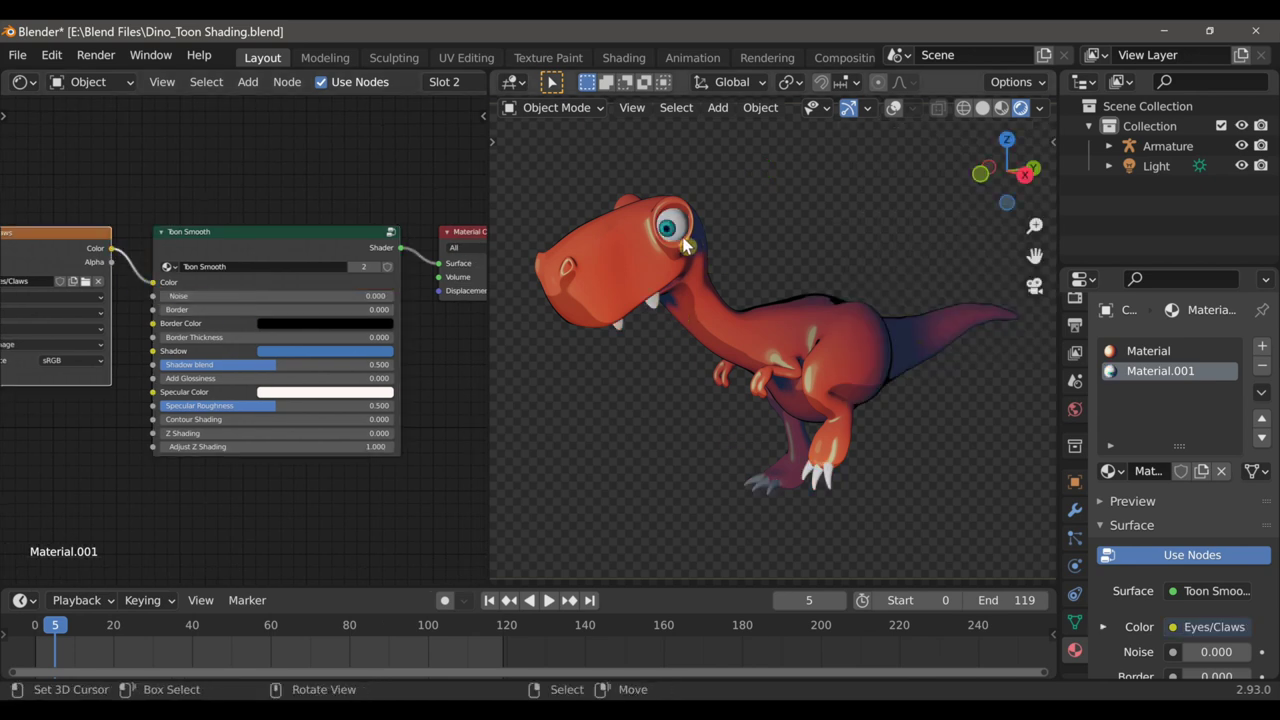
scroll(643, 370, "up", 3)
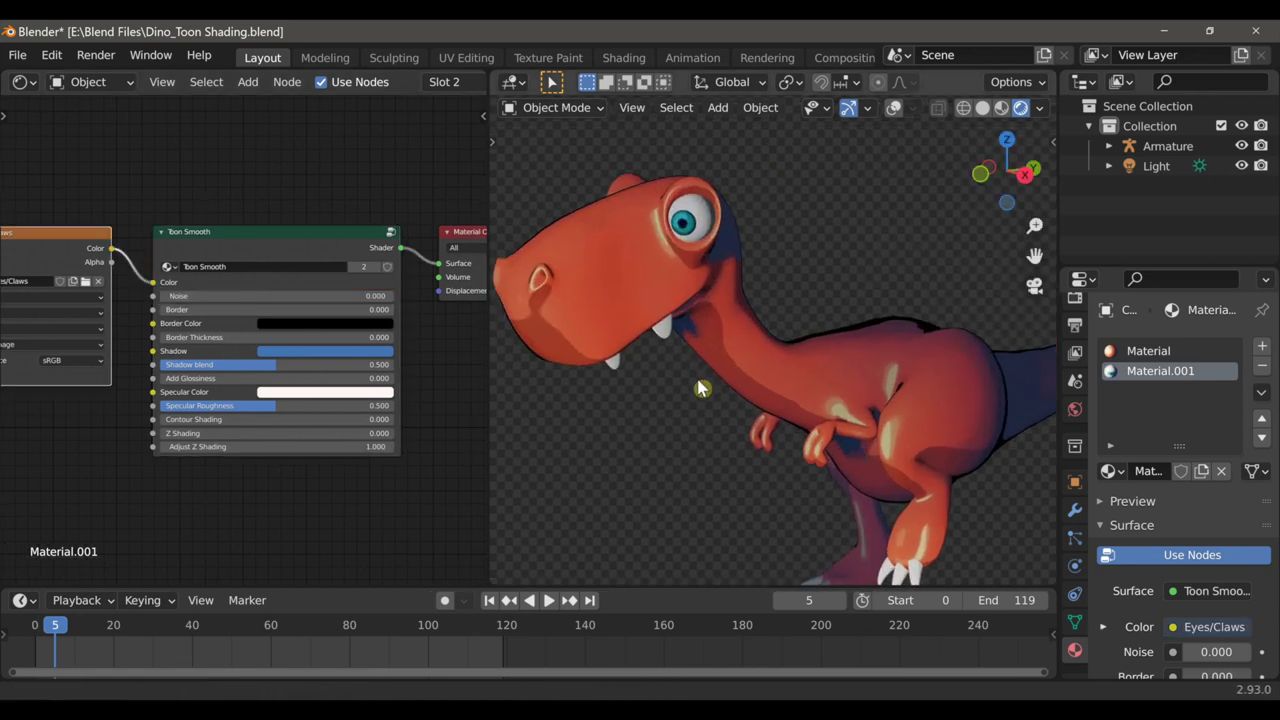
middle_click_drag(695, 351, 695, 360, "ctrl")
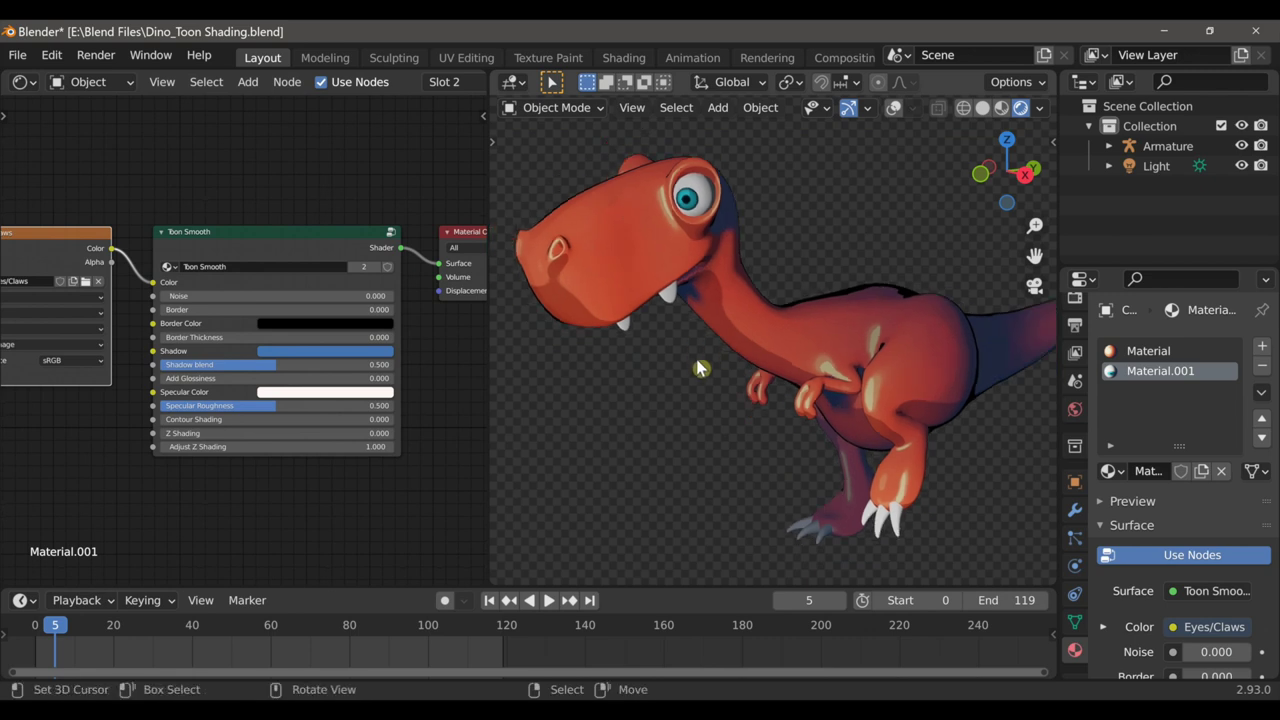
scroll(380, 340, "up", 5)
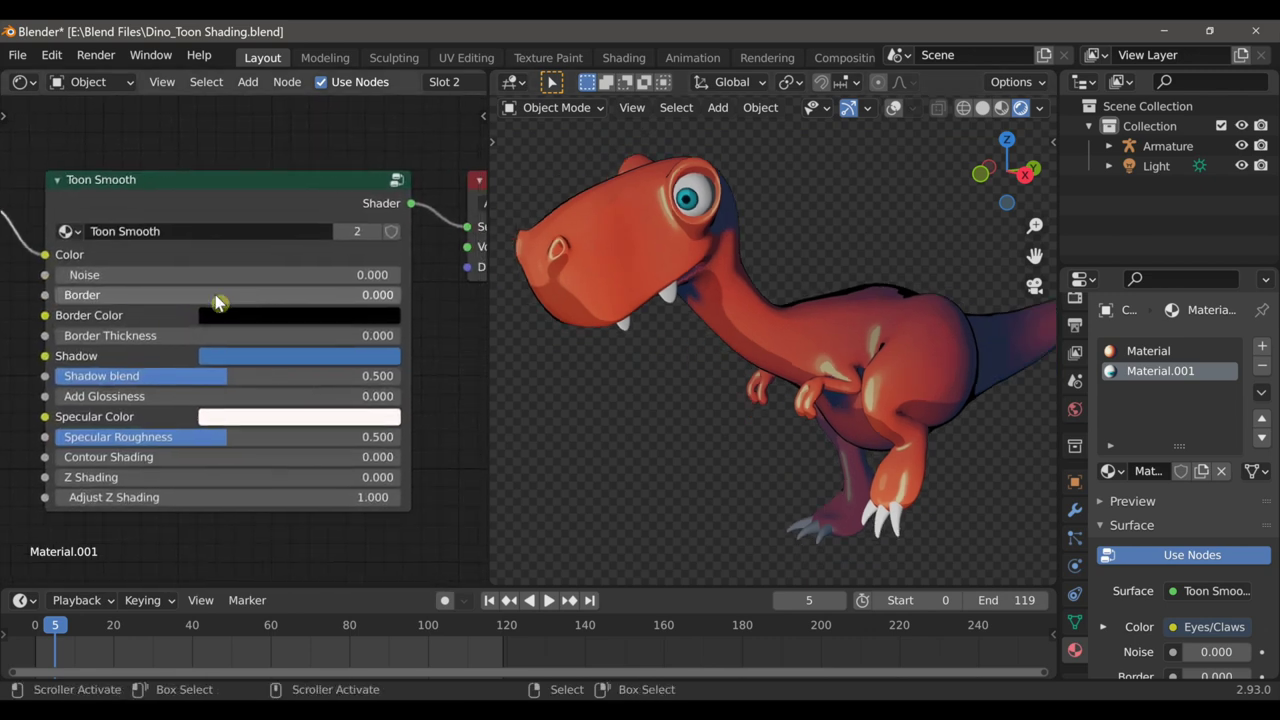
Set Border to 1.000 on Material.001's Toon Smooth node and try out a higher Border Thickness
left_click_drag(214, 297, 360, 317)
left_click_drag(171, 335, 176, 335)
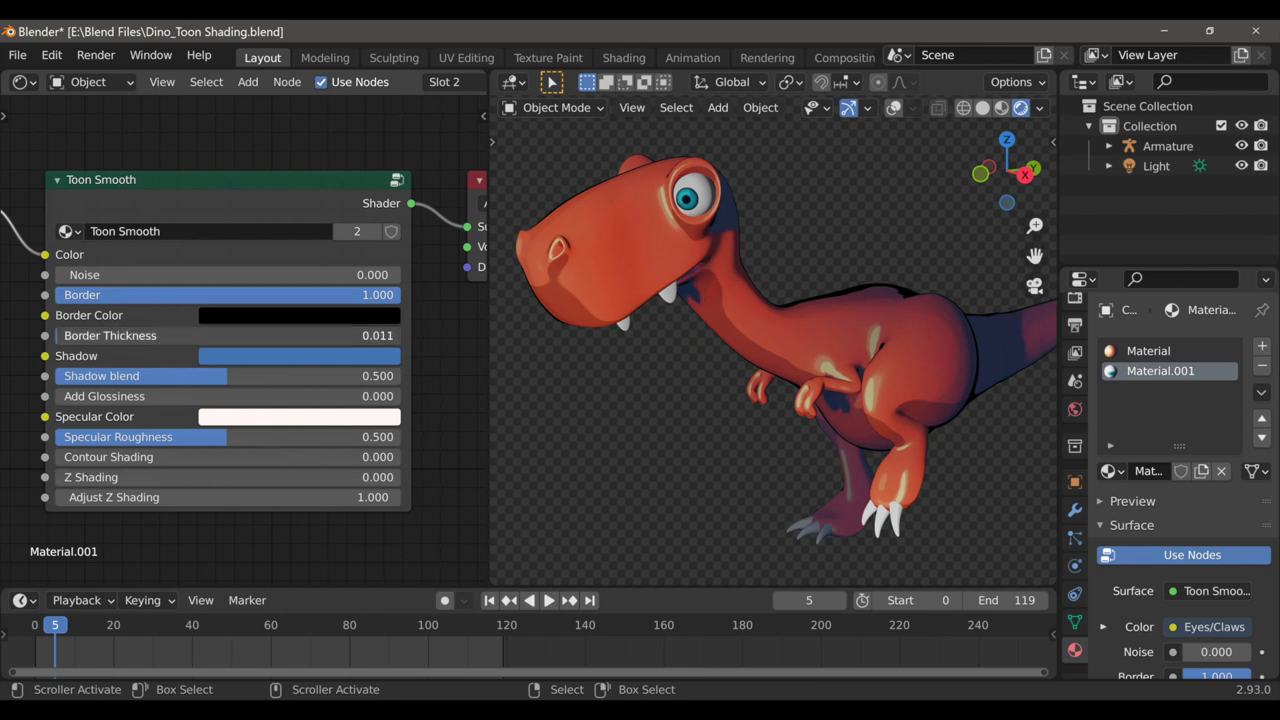
left_click_drag(284, 335, 365, 335)
right_click(280, 338)
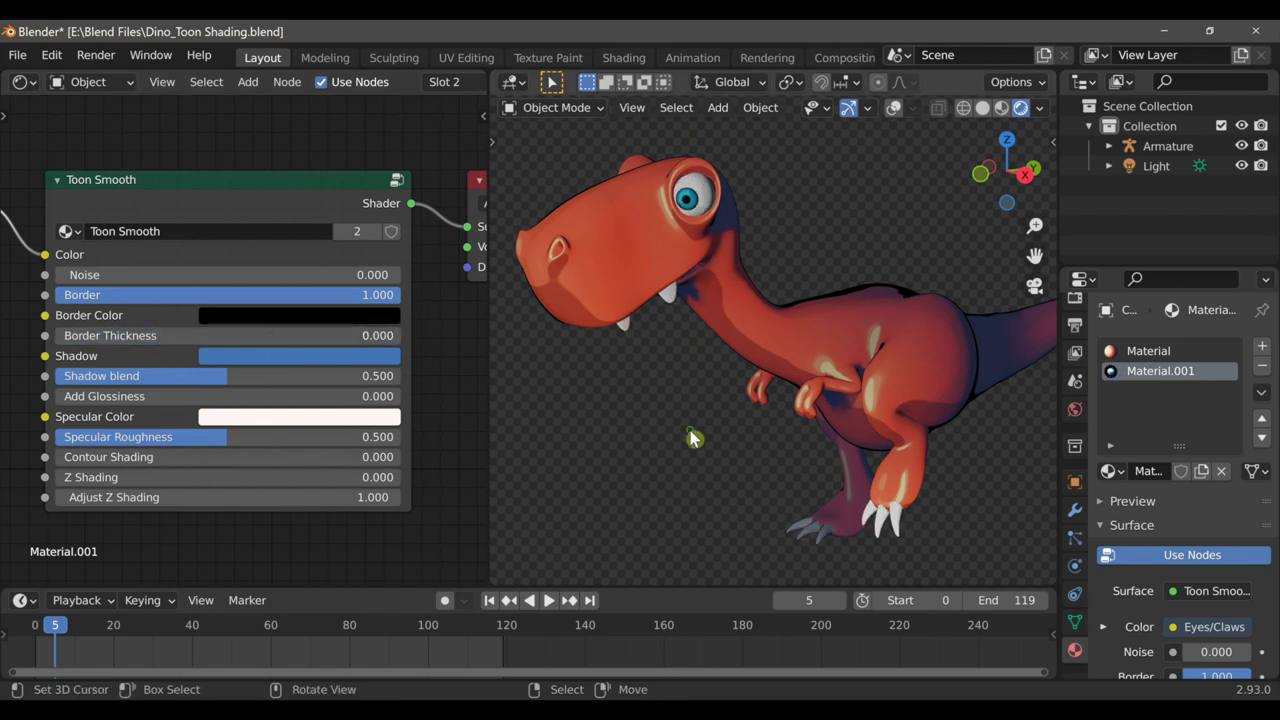
Set Material.001's Border Thickness to 0.452, judging the outline on a close-up of the foot claws
middle_click_drag(752, 476, 651, 358, "shift")
scroll(651, 358, "up", 4)
scroll(655, 368, "up", 4)
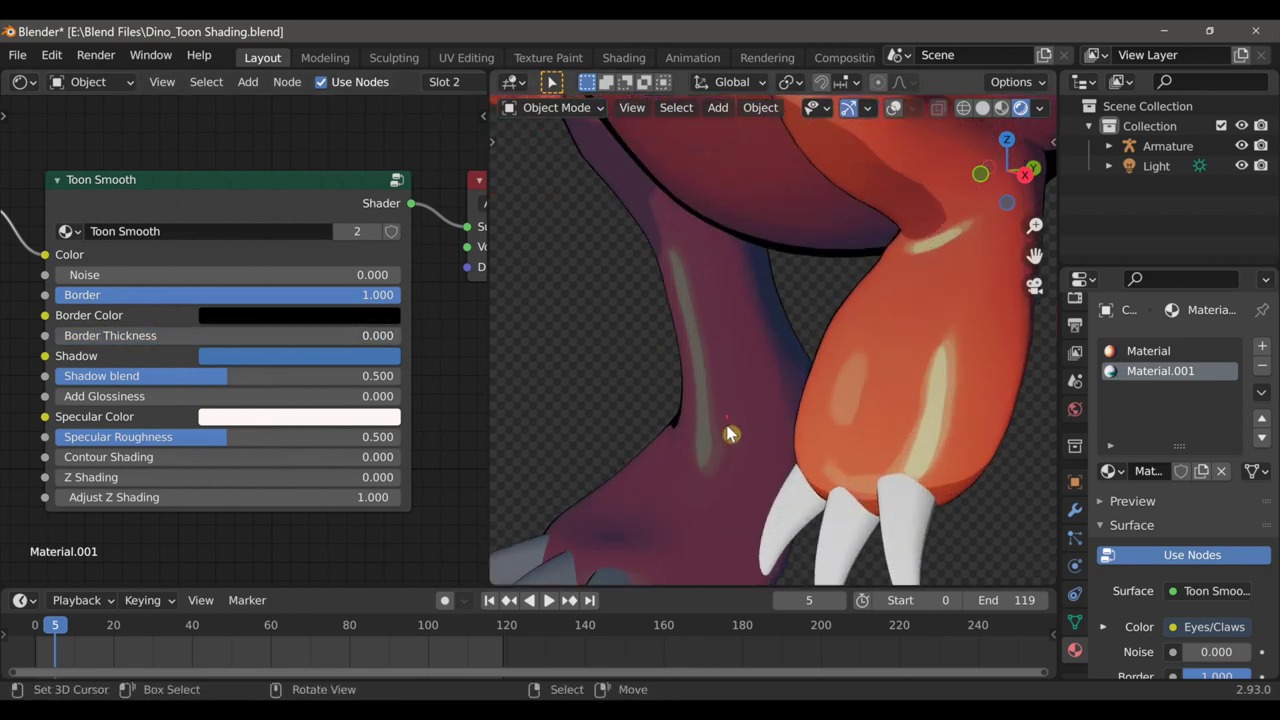
scroll(678, 380, "up", 4)
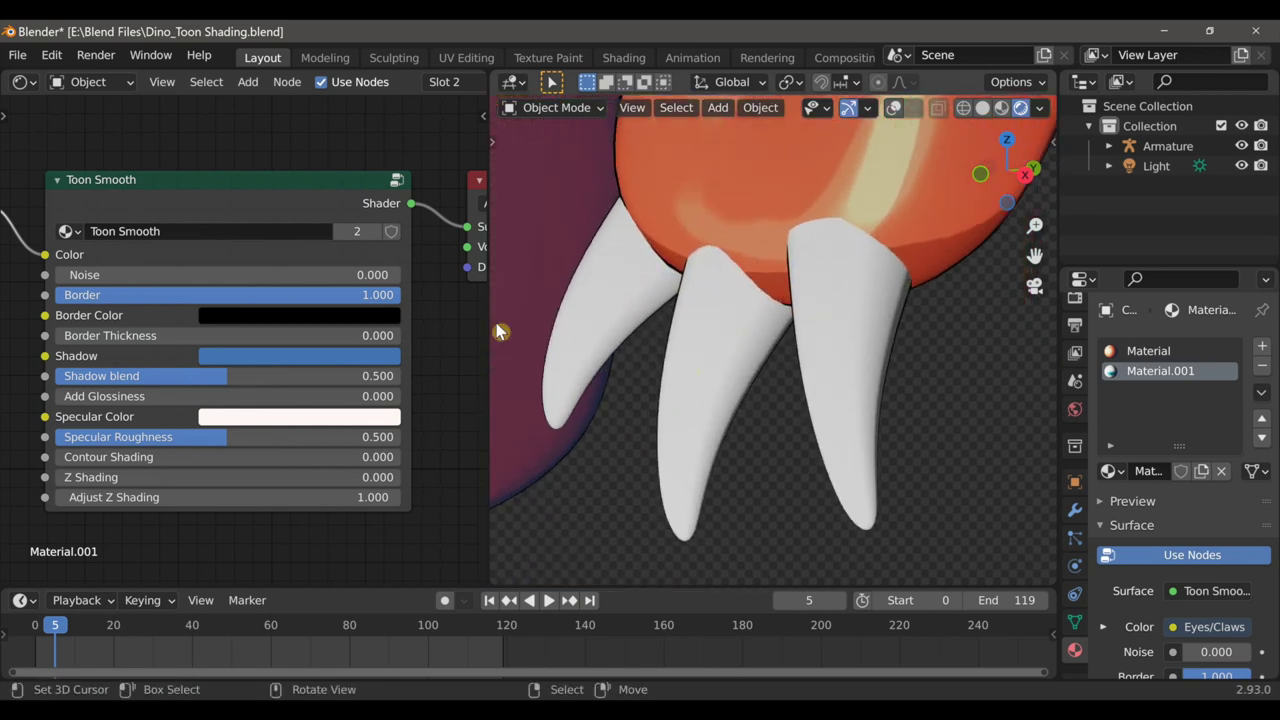
left_click_drag(300, 336, 479, 336)
key("ctrl+z")
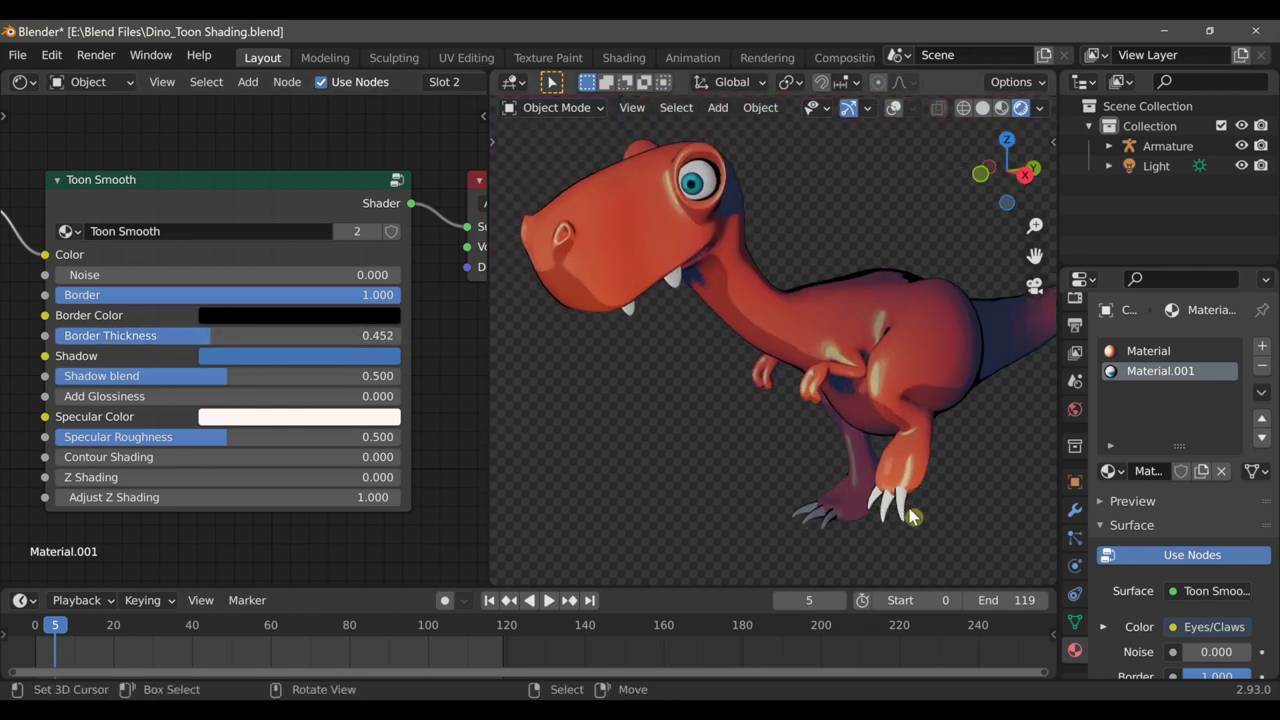
scroll(771, 423, "down", 3)
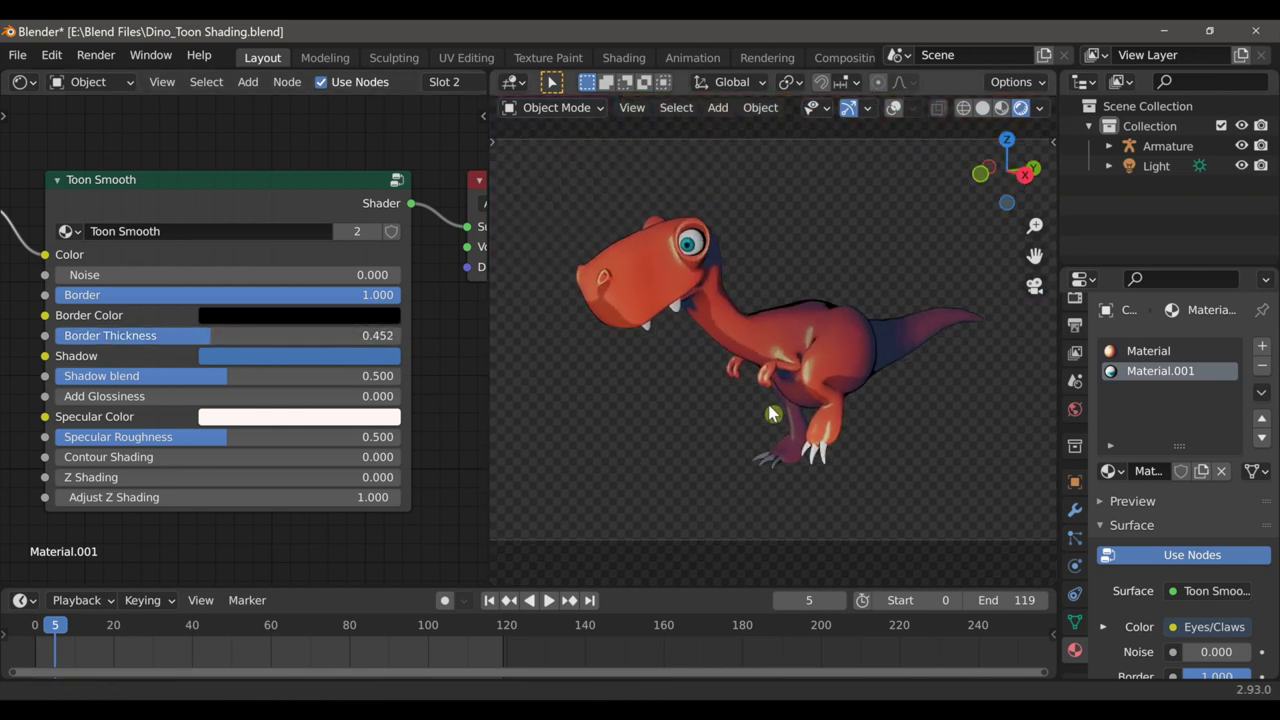
Set Add Glossiness to 1.000 and Specular Roughness to 0.197 on Material.001, judging the highlight on a close-up of the eye
scroll(775, 410, "up", 6)
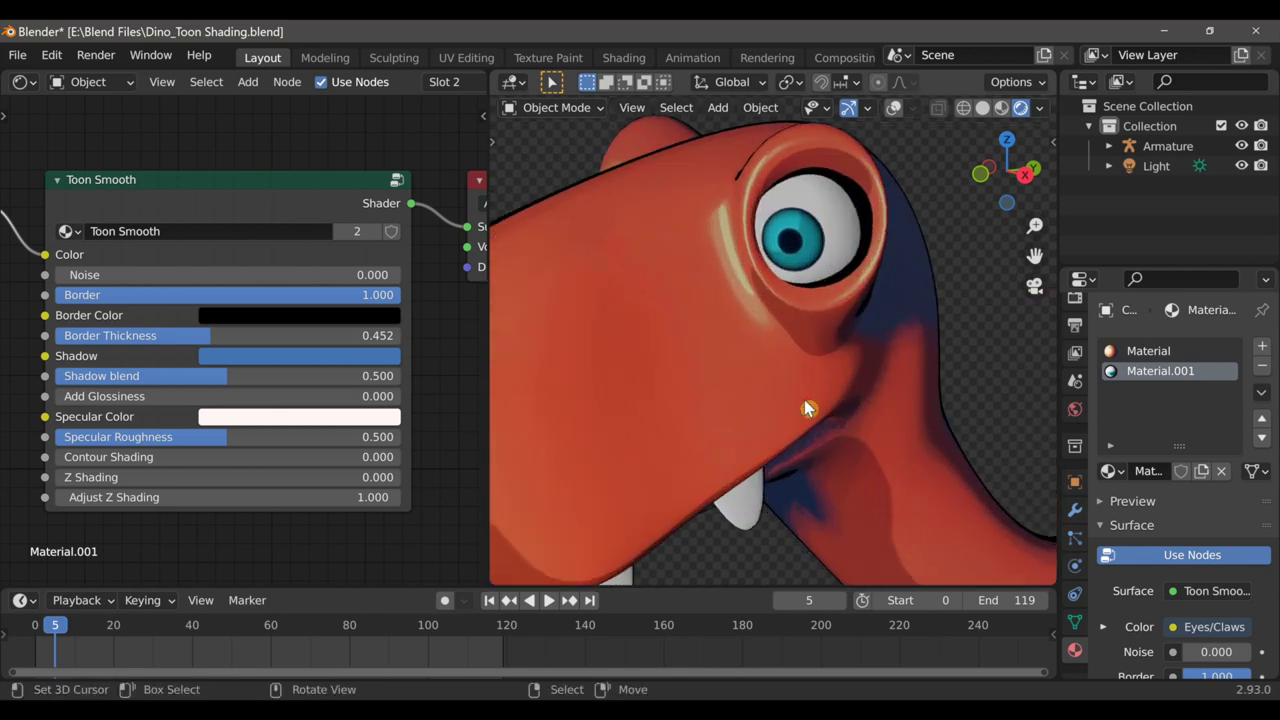
scroll(810, 395, "down", 2)
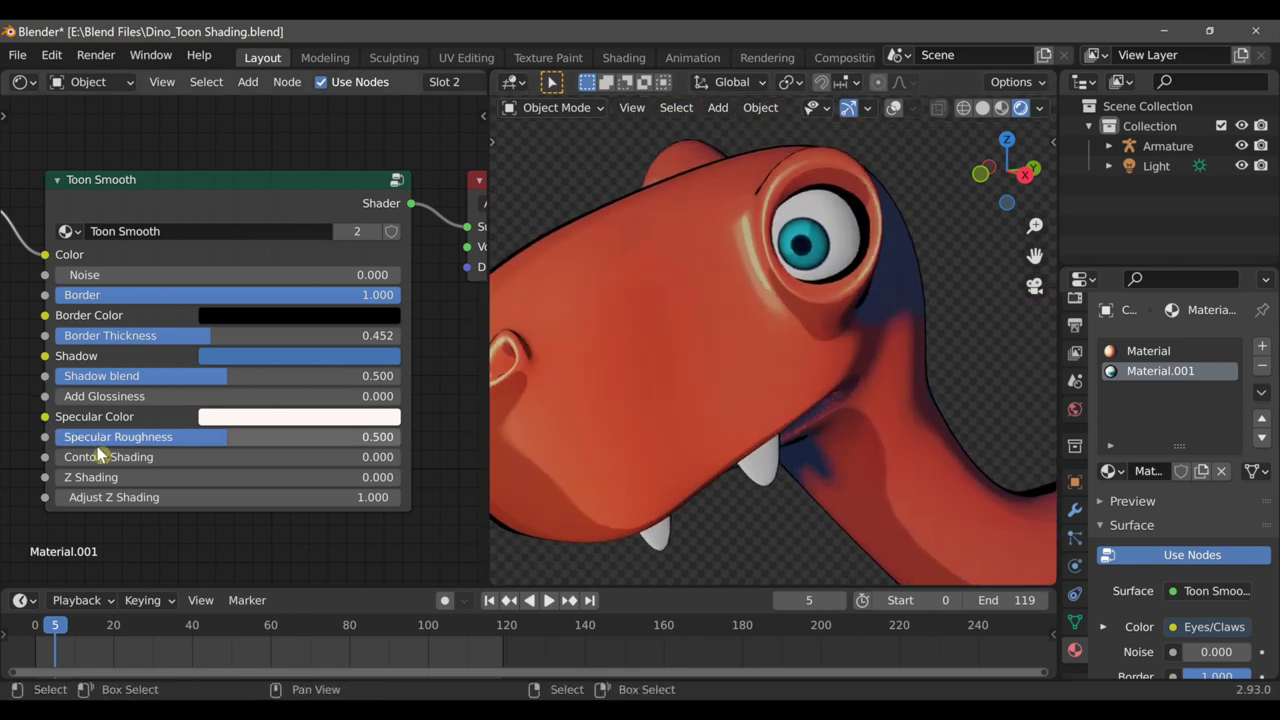
left_click_drag(118, 399, 300, 399)
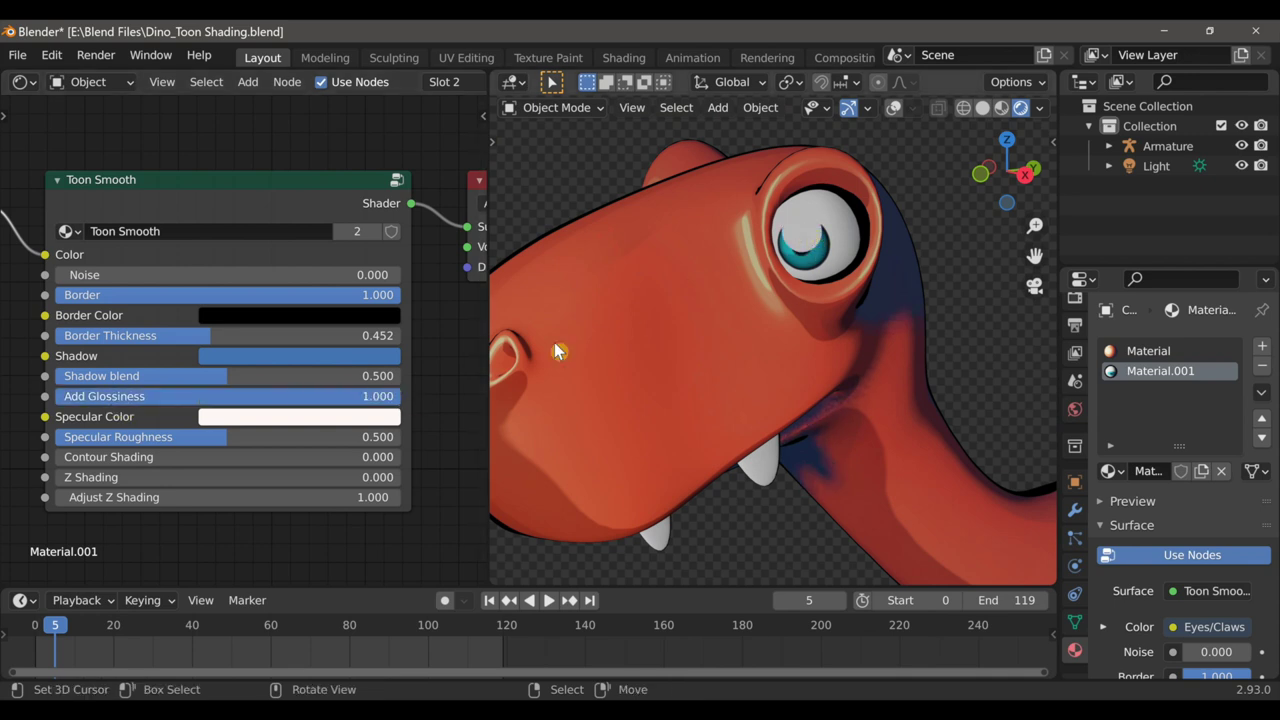
mouse_move(212, 438)
left_mouse_down()
mouse_move(319, 438)
mouse_move(208, 438)
left_mouse_up()
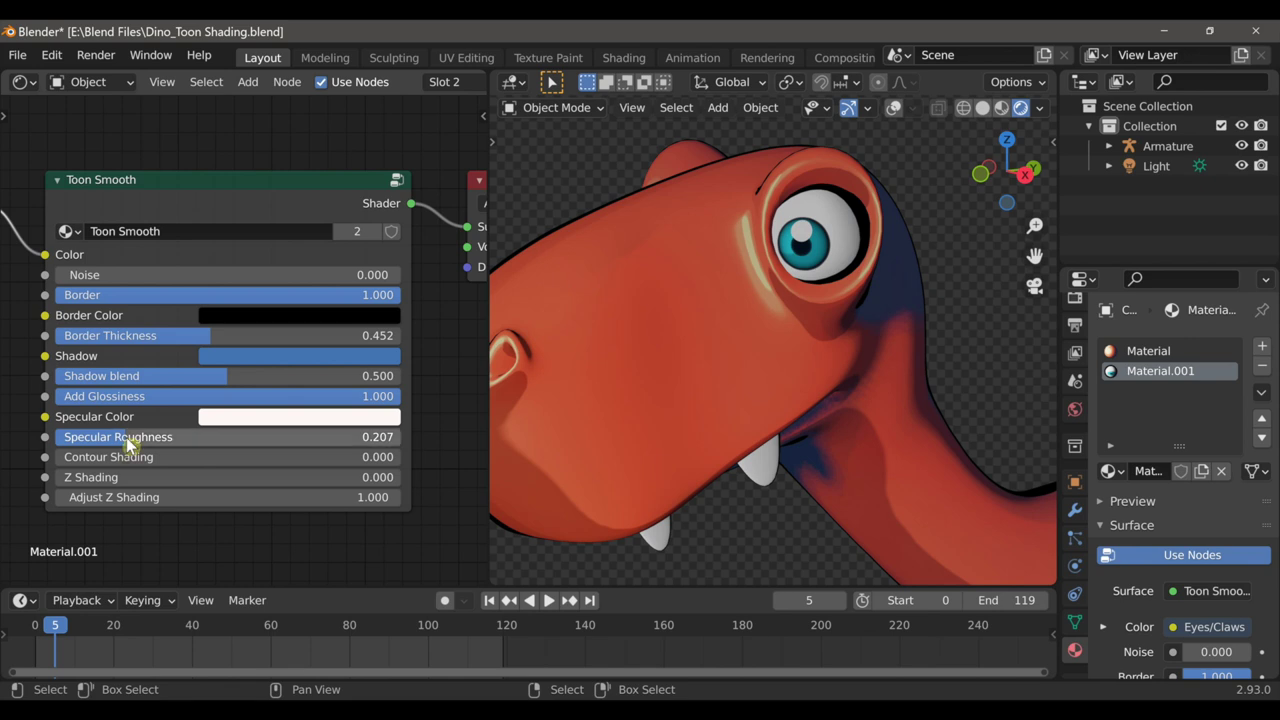
left_click_drag(132, 440, 129, 440)
Examine the eye's glossy highlight up close and the overall toon look of the whole dinosaur
scroll(818, 372, "down", 3)
scroll(785, 314, "down", 3)
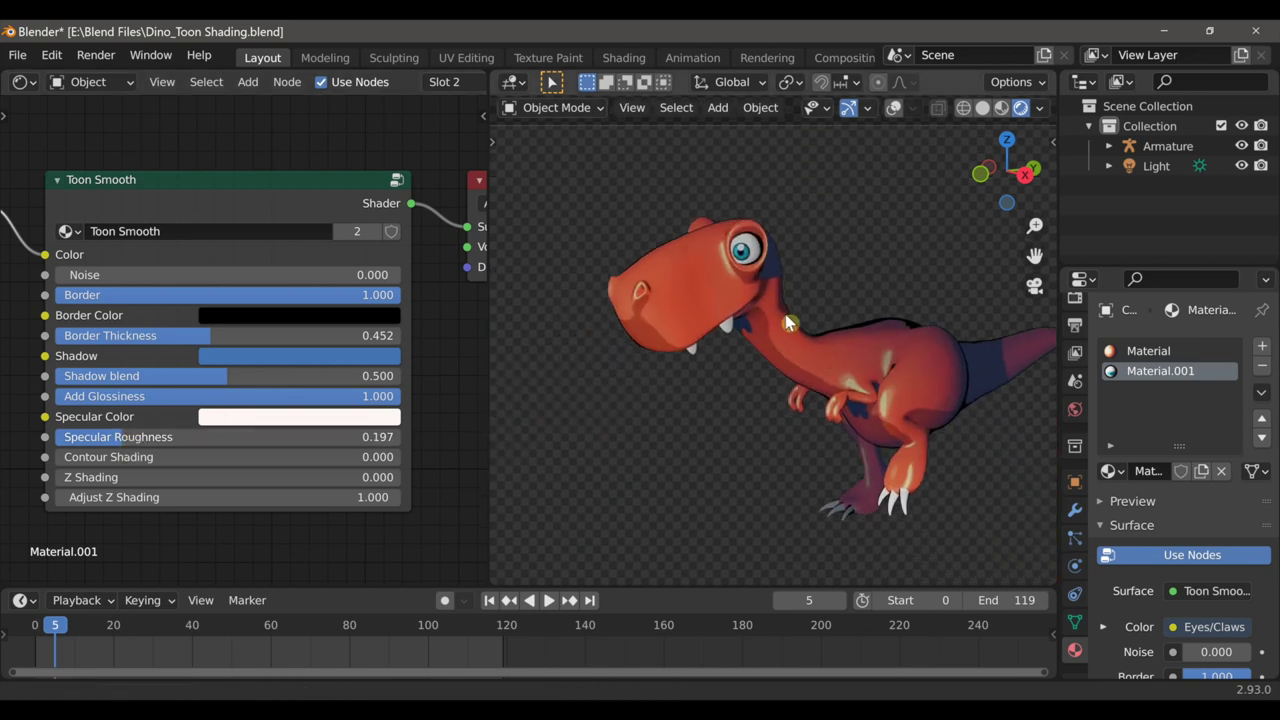
scroll(790, 310, "up", 6)
scroll(828, 302, "up", 4)
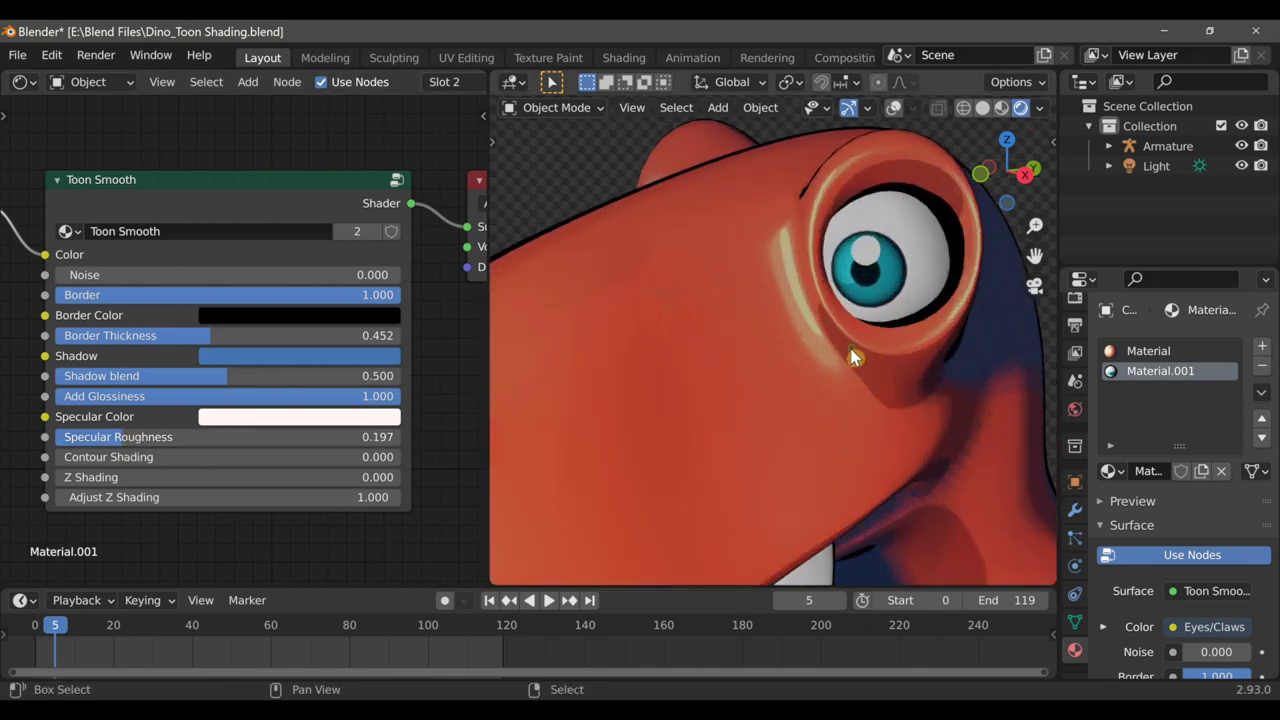
scroll(817, 422, "down", 7)
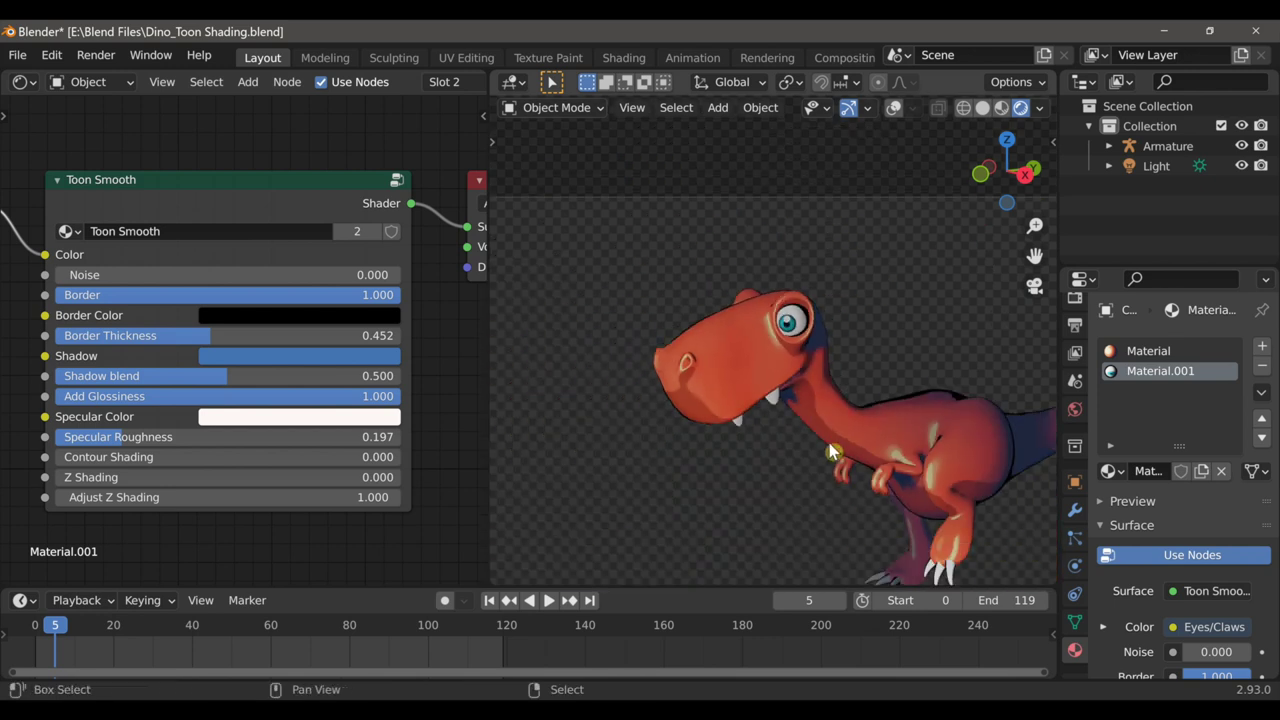
middle_click_drag(832, 450, 780, 380, "shift")
scroll(779, 381, "down", 1)
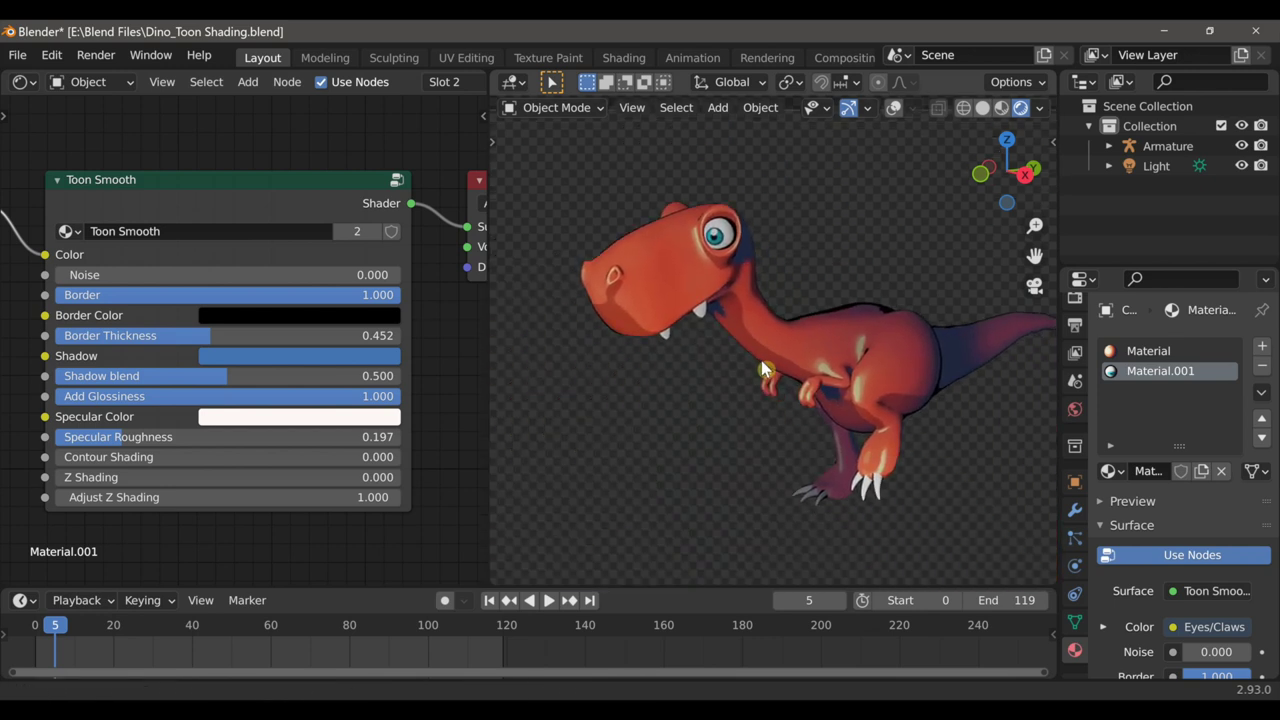
scroll(762, 385, "down", 1)
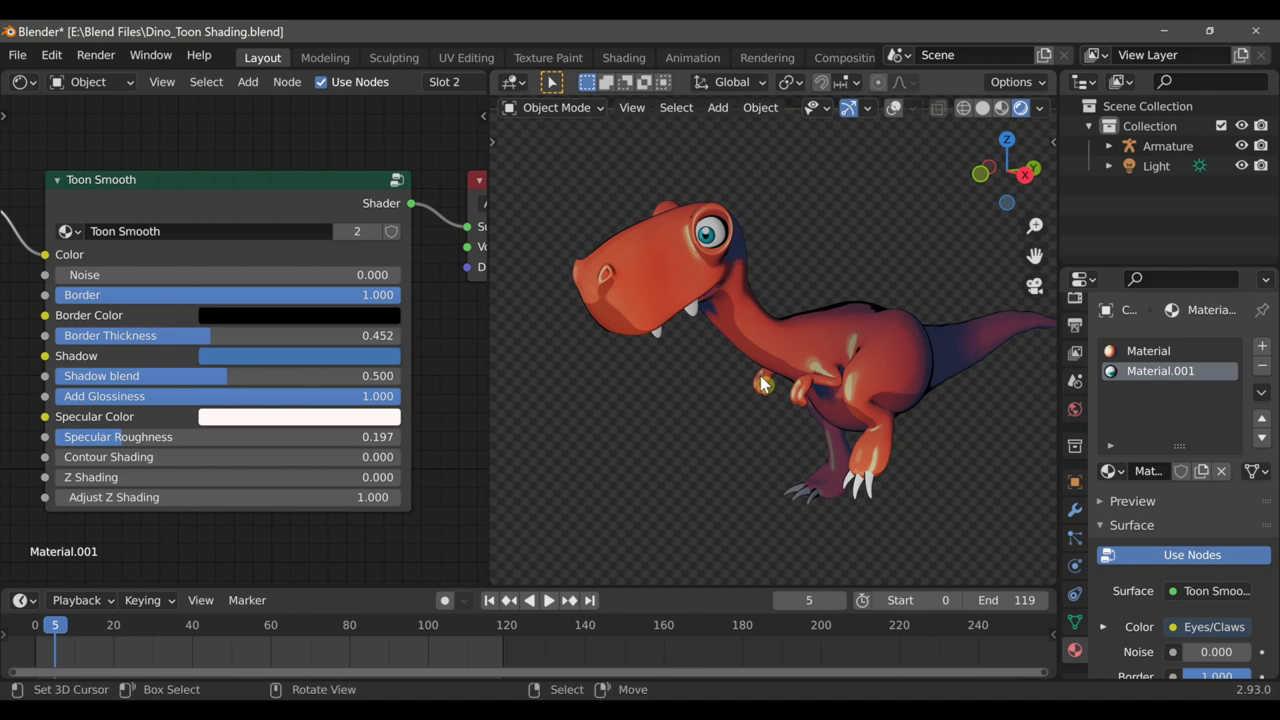
middle_click_drag(777, 385, 750, 390, "shift")
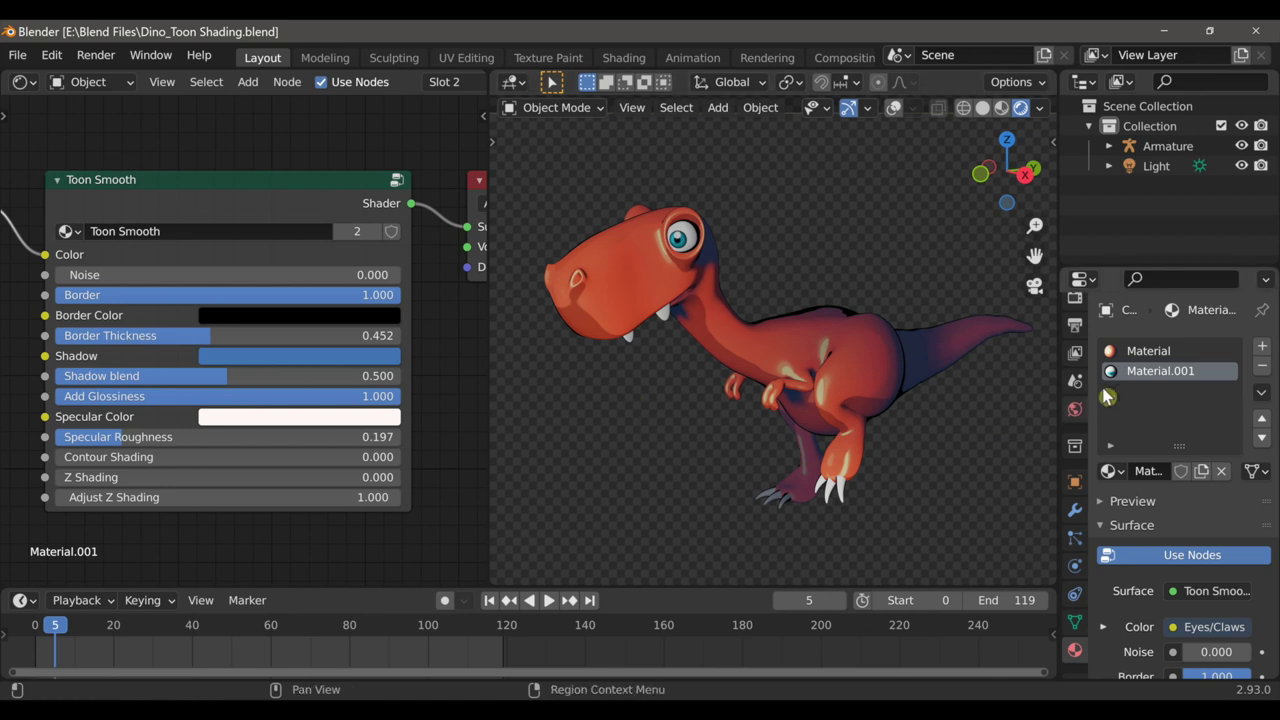
Set Border to 0.000 on the Toon Smooth node of the body's Material slot
left_click(1148, 351)
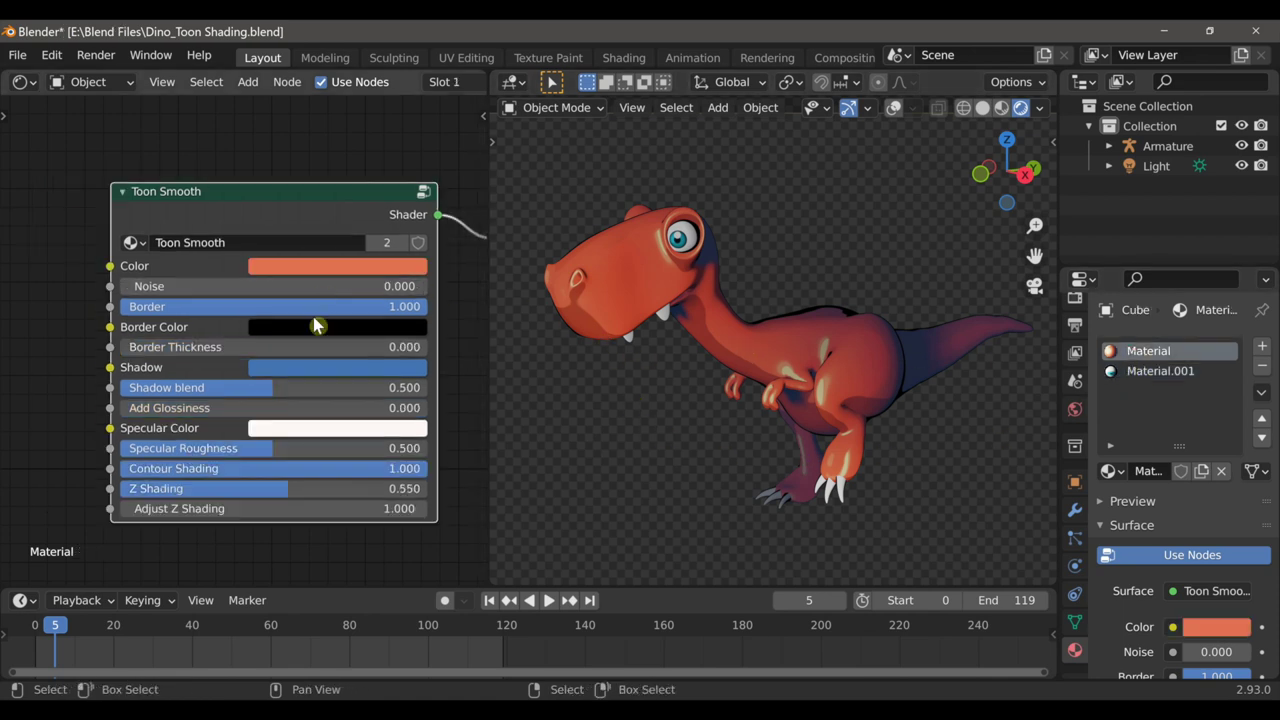
left_click_drag(328, 312, 125, 312)
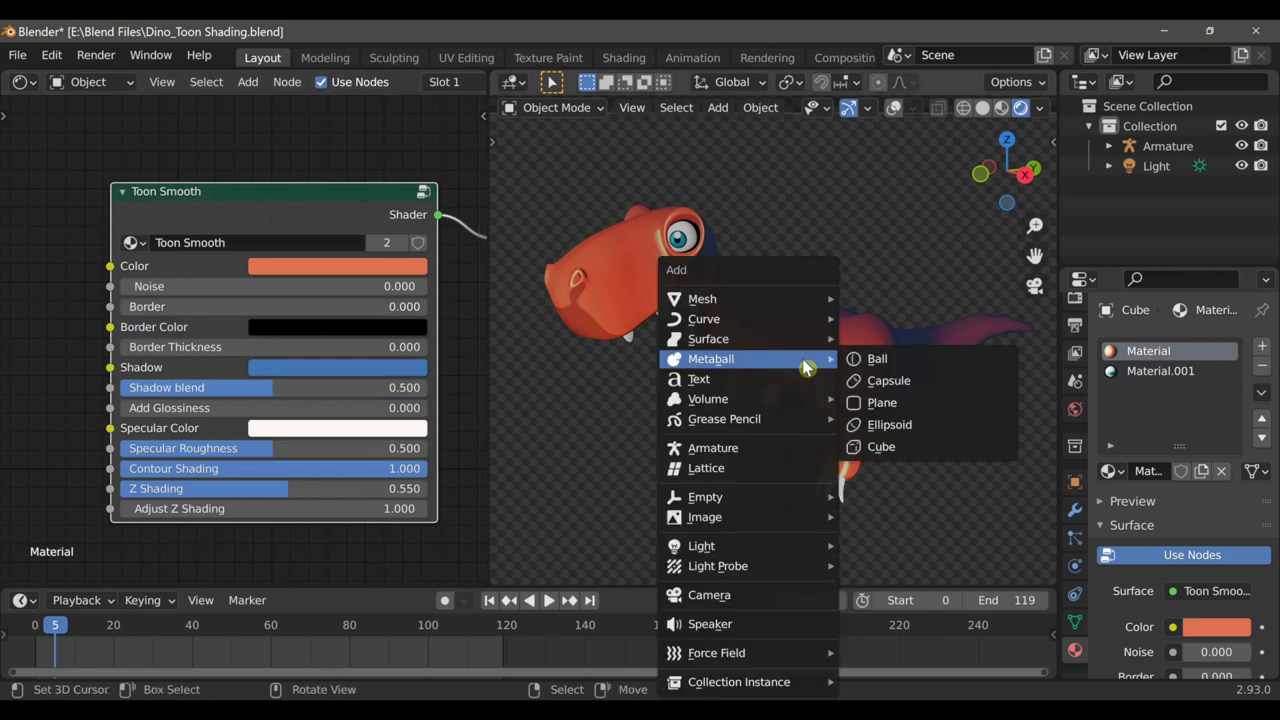
Add a Grease Pencil Object Line Art to outline the dinosaur, keeping its default settings
mouse_move(782, 420)
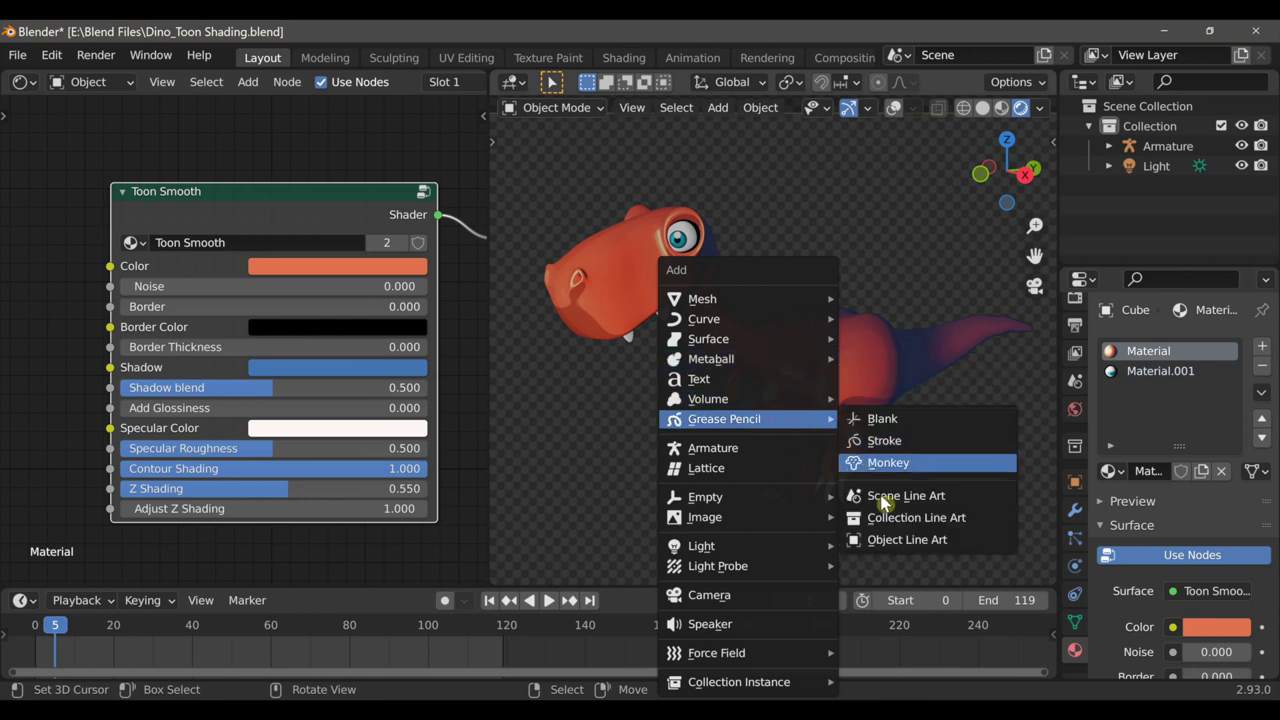
key("Escape")
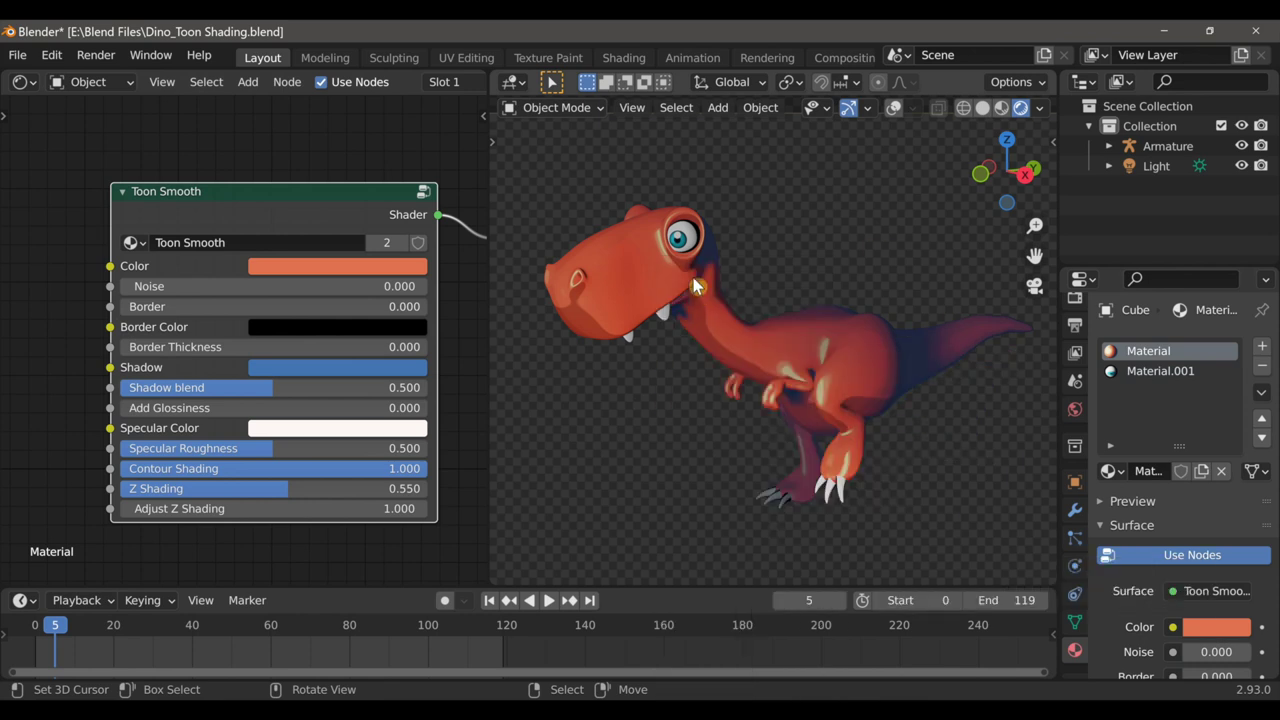
key("shift+a")
mouse_move(694, 362)
mouse_move(689, 420)
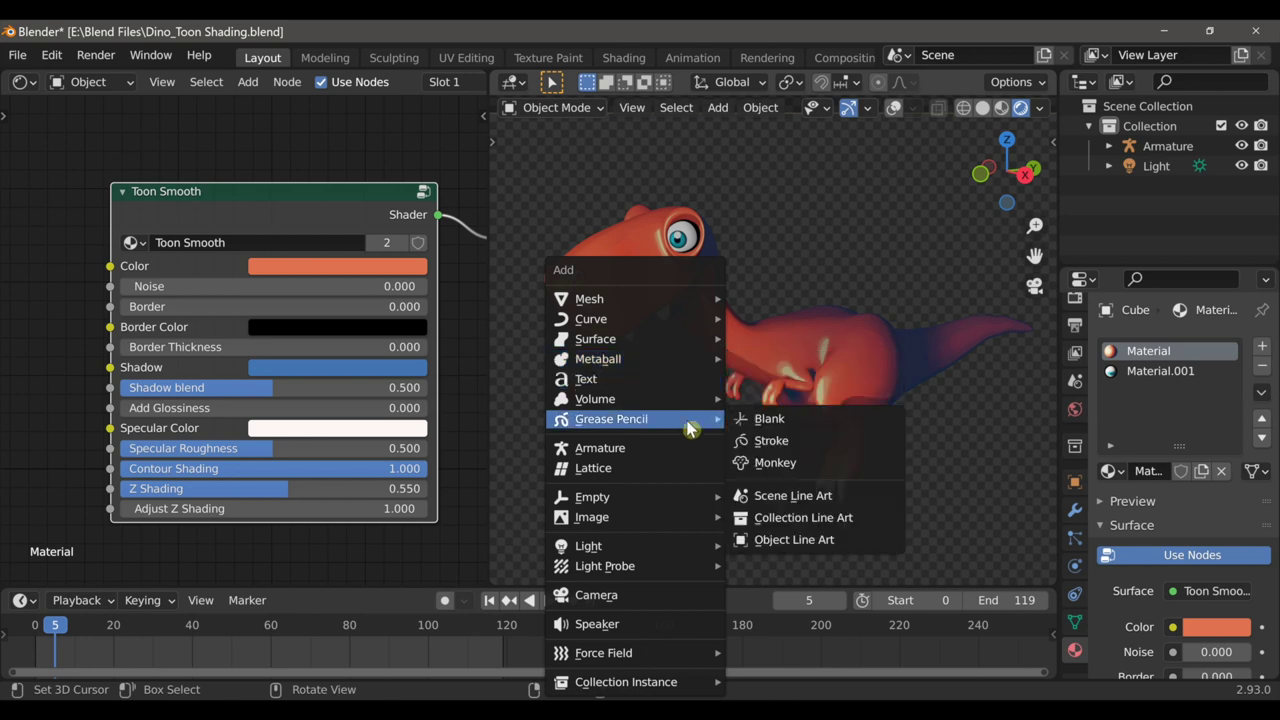
left_click(795, 540)
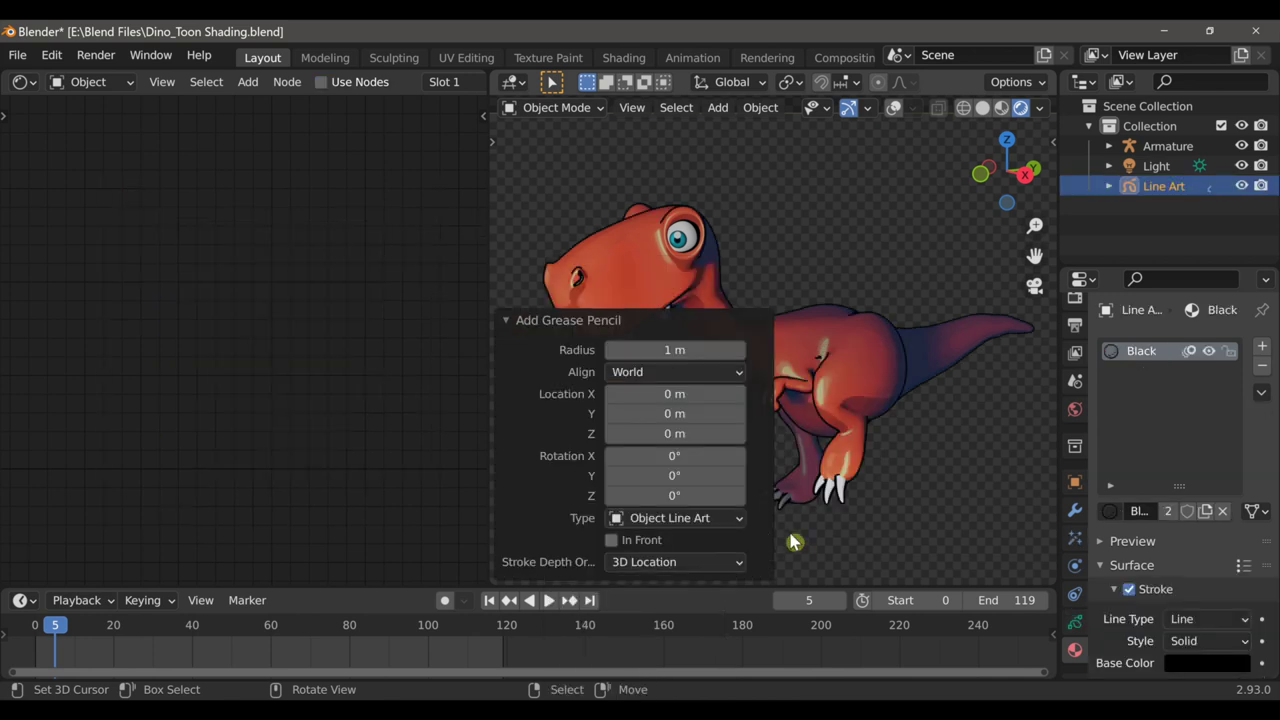
left_click(512, 330)
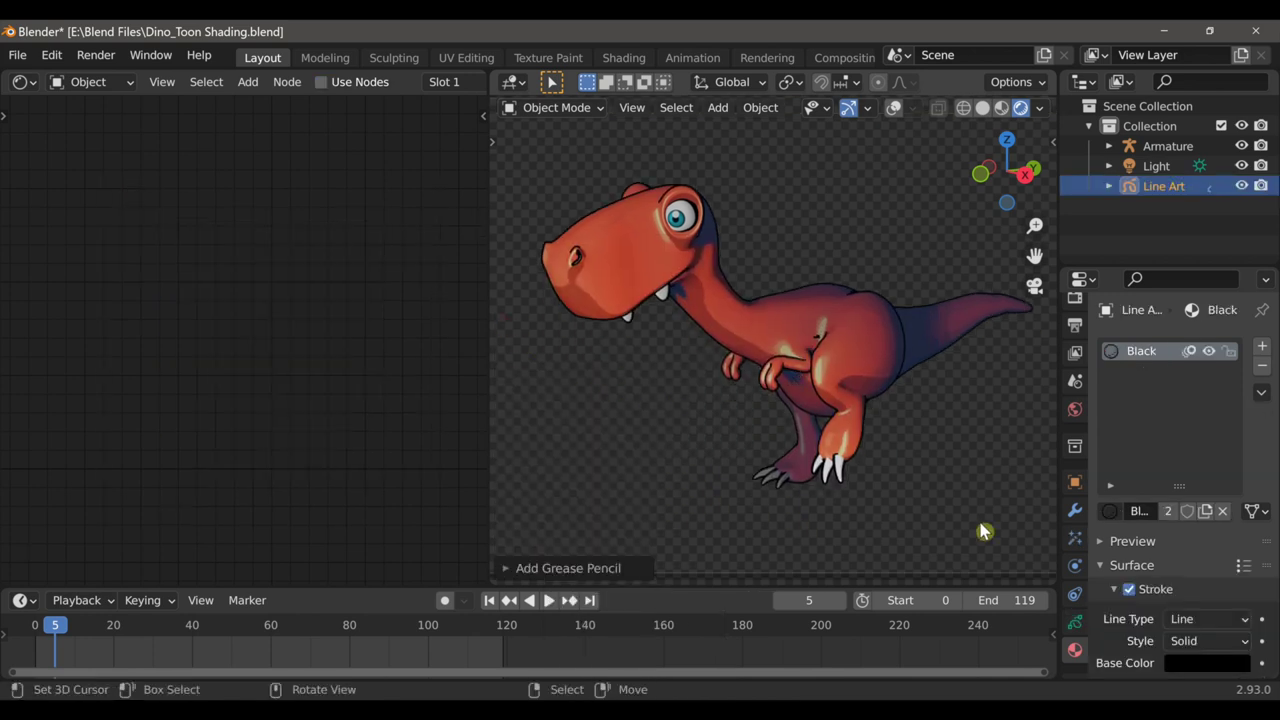
Set the stroke thickness scale of the Line Art object to 0.61
scroll(1070, 597, "down", 1)
left_click(1076, 594)
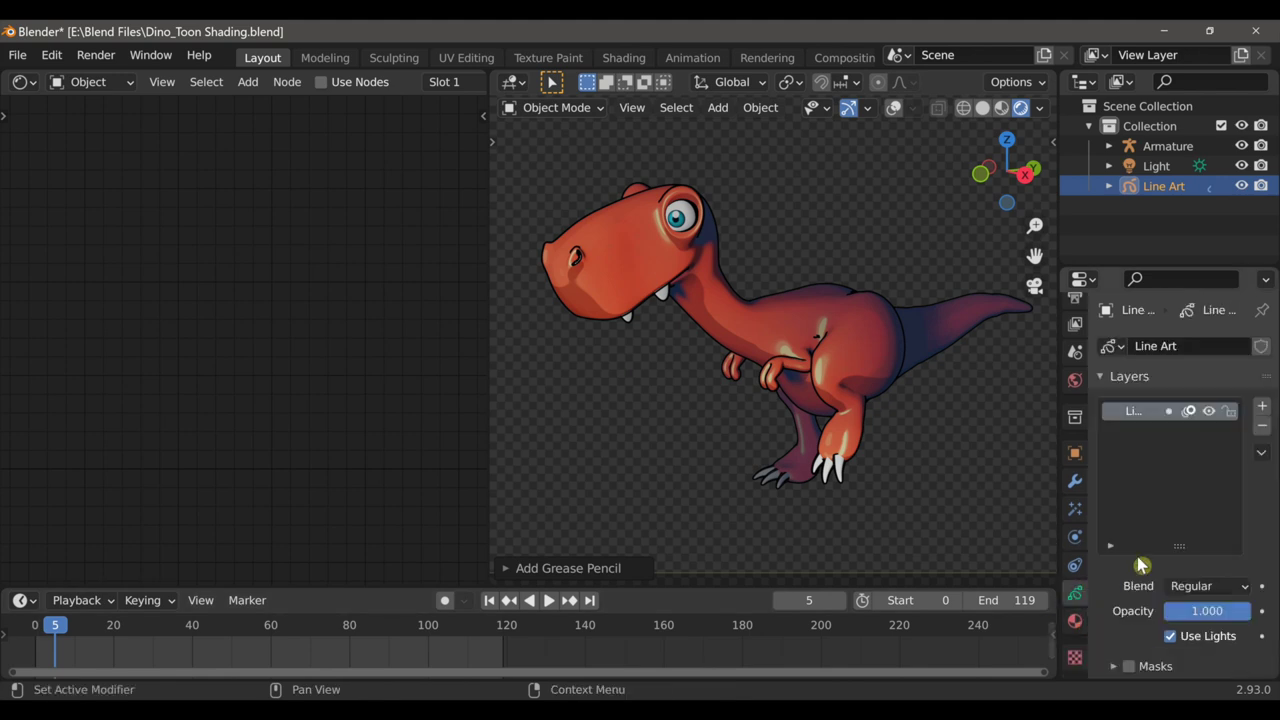
left_click_drag(1273, 378, 1274, 635)
left_click(1099, 624)
scroll(1170, 588, "down", 3)
scroll(1172, 588, "down", 1)
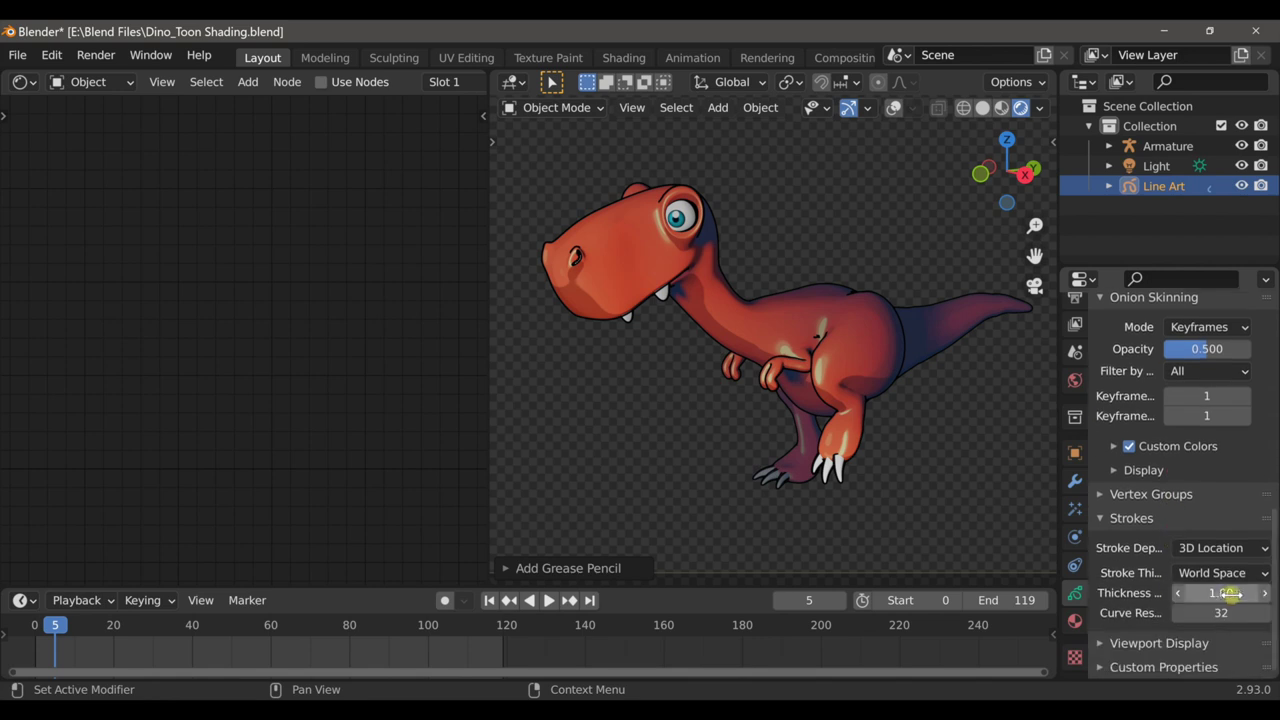
left_click_drag(1221, 593, 1175, 593)
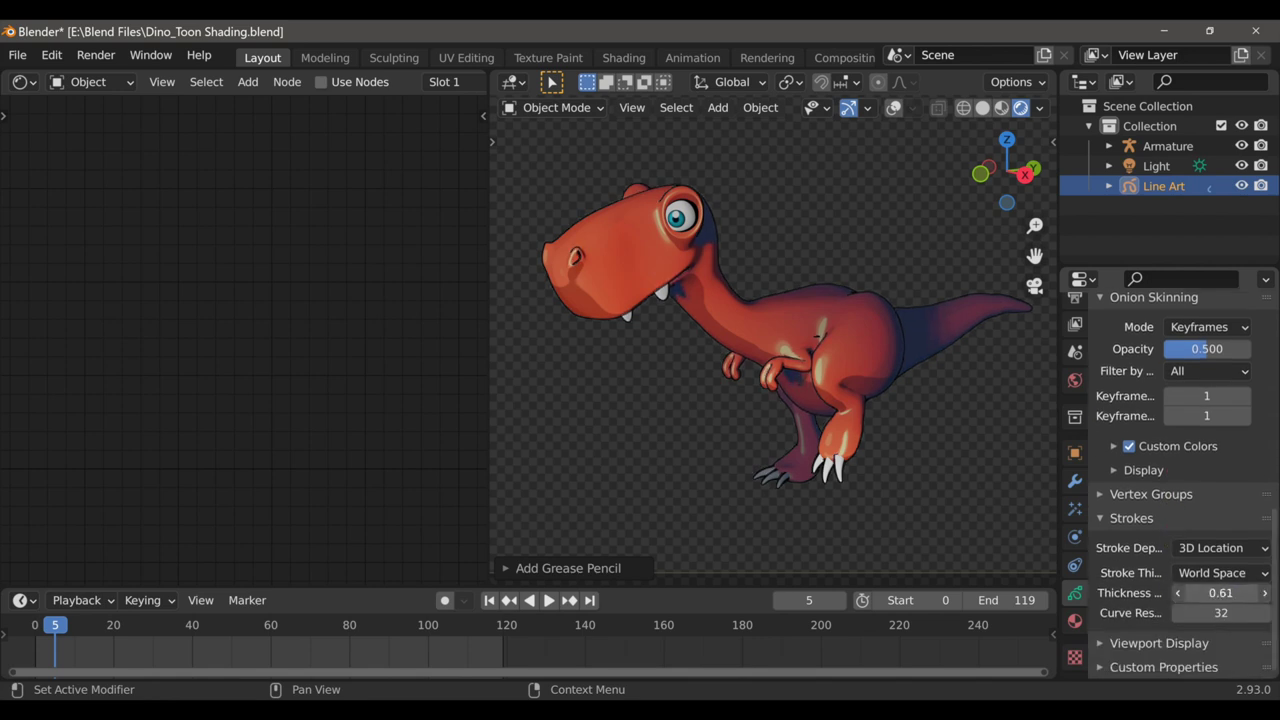
Inspect the Line Art outlines from the front of the dinosaur's head and from the side
scroll(766, 322, "down", 2)
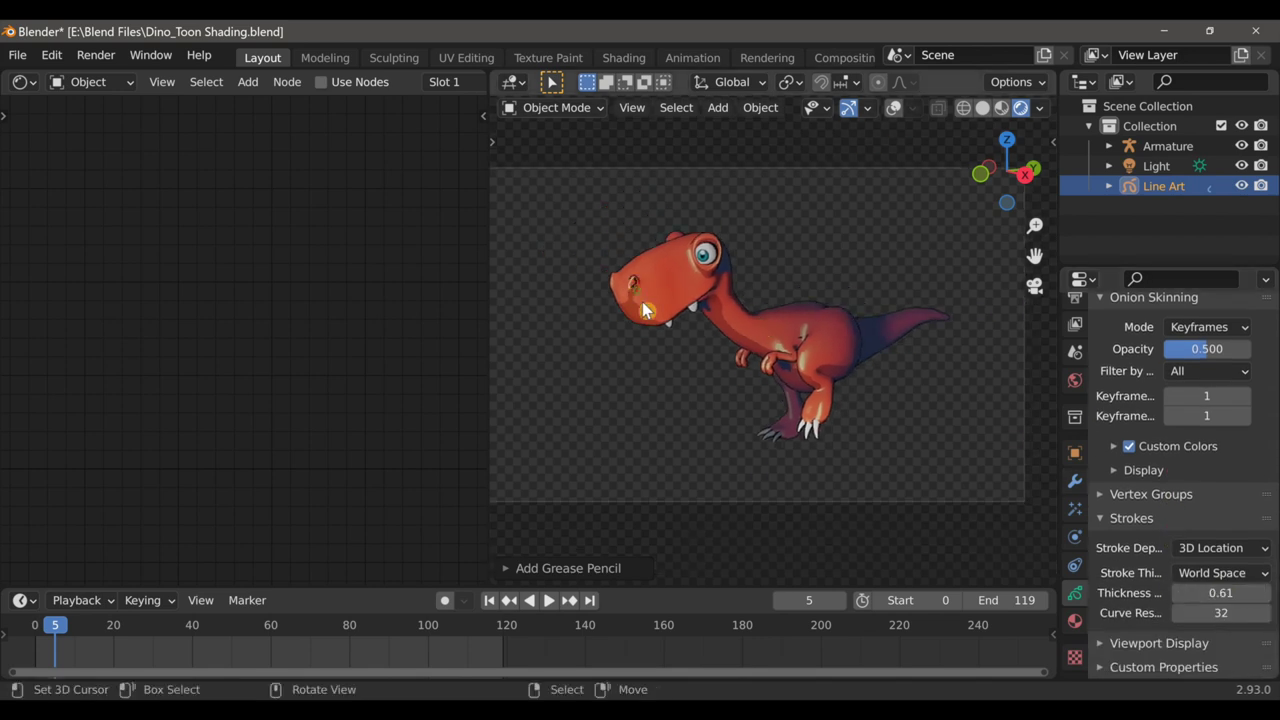
middle_click_drag(646, 309, 785, 302)
scroll(801, 324, "up", 3)
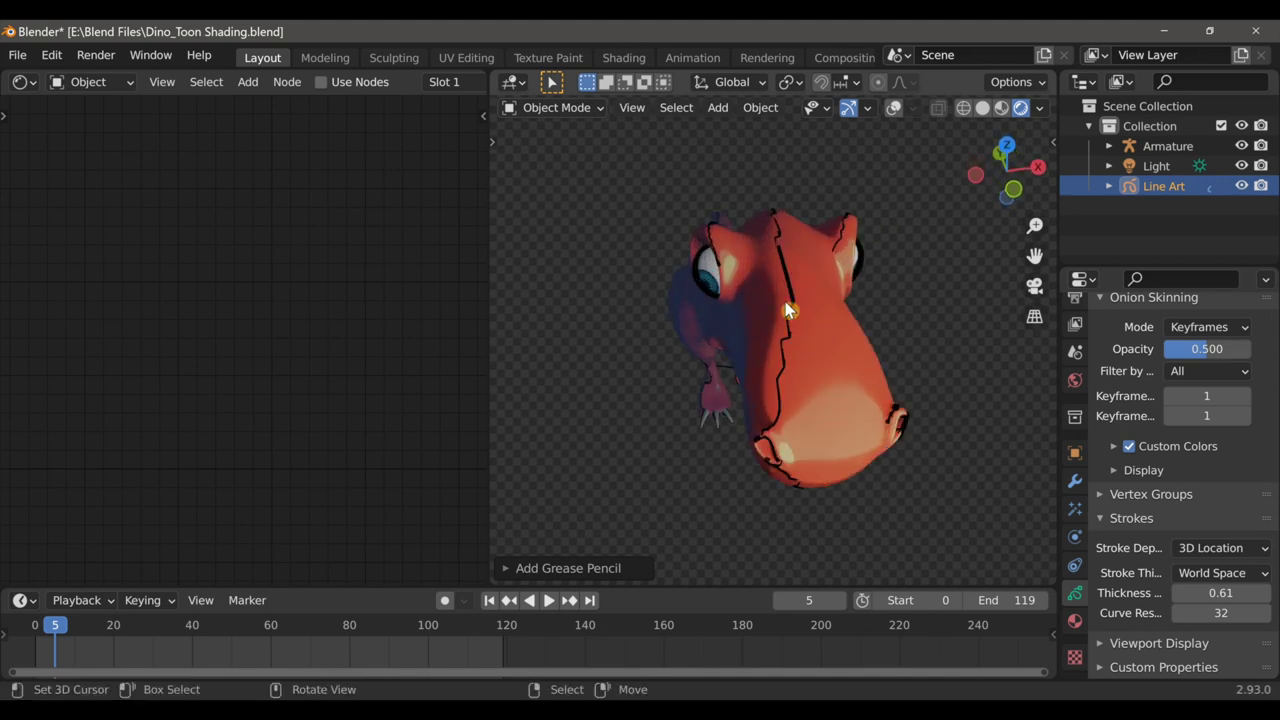
middle_click_drag(775, 362, 718, 320)
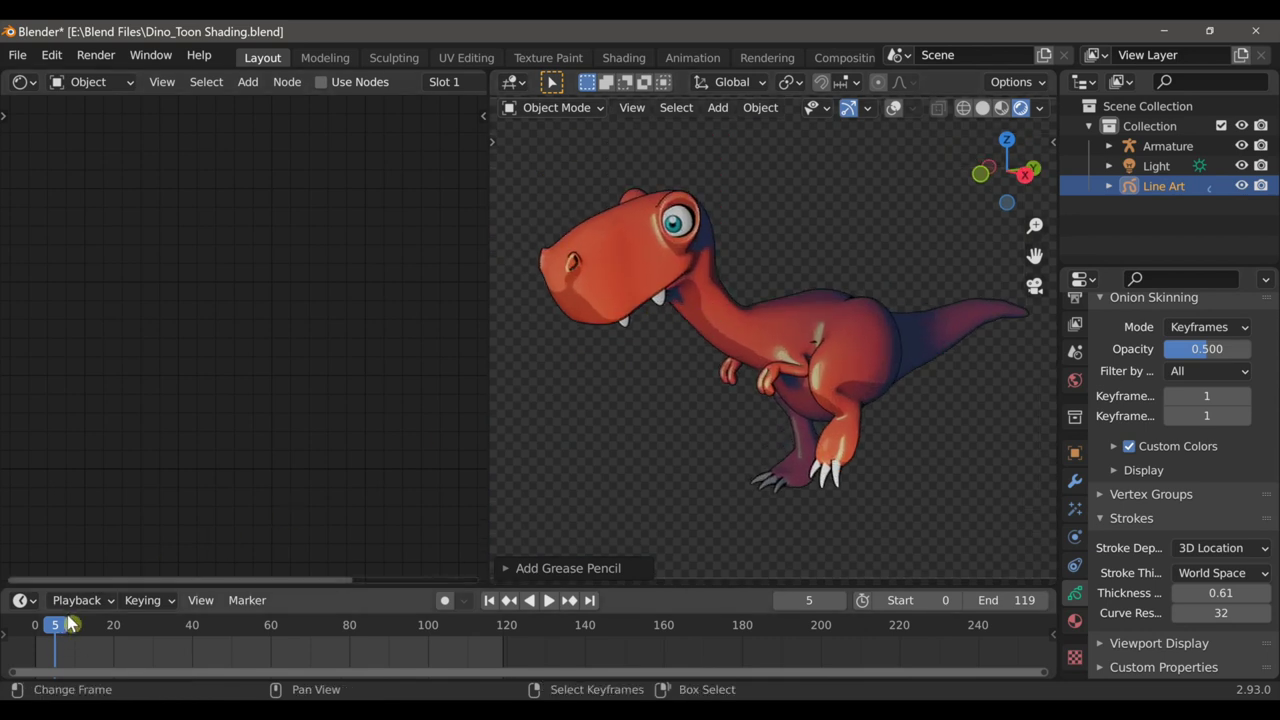
Advance the animation from frame 5 to frame 27 to check the Line Art outlines in motion
key("Right")
key("Right")
key("Right")
key("Right")
key("Right")
key("Right")
key("Right")
key("Right")
key("Right")
key("Right")
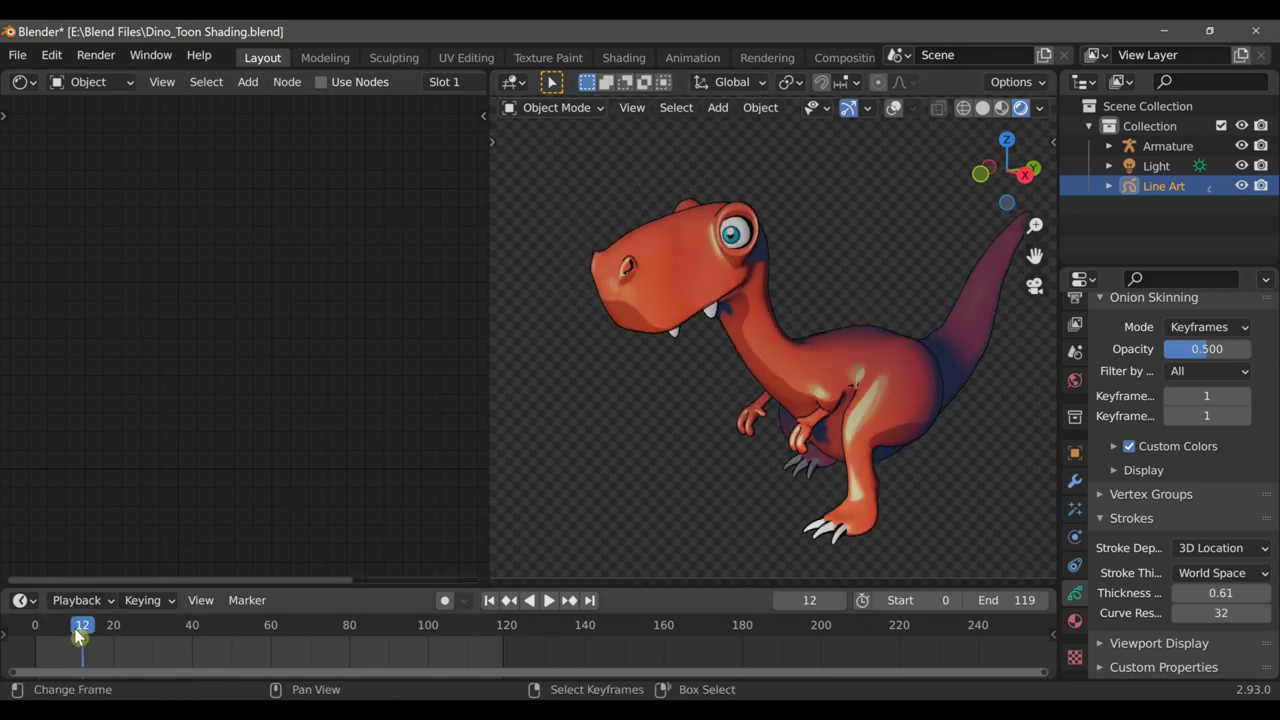
key("Right")
key("Right")
key("Right")
key("Right")
key("Right")
key("Right")
key("Right")
key("Right")
key("Right")
key("Right")
key("Right")
key("Right")
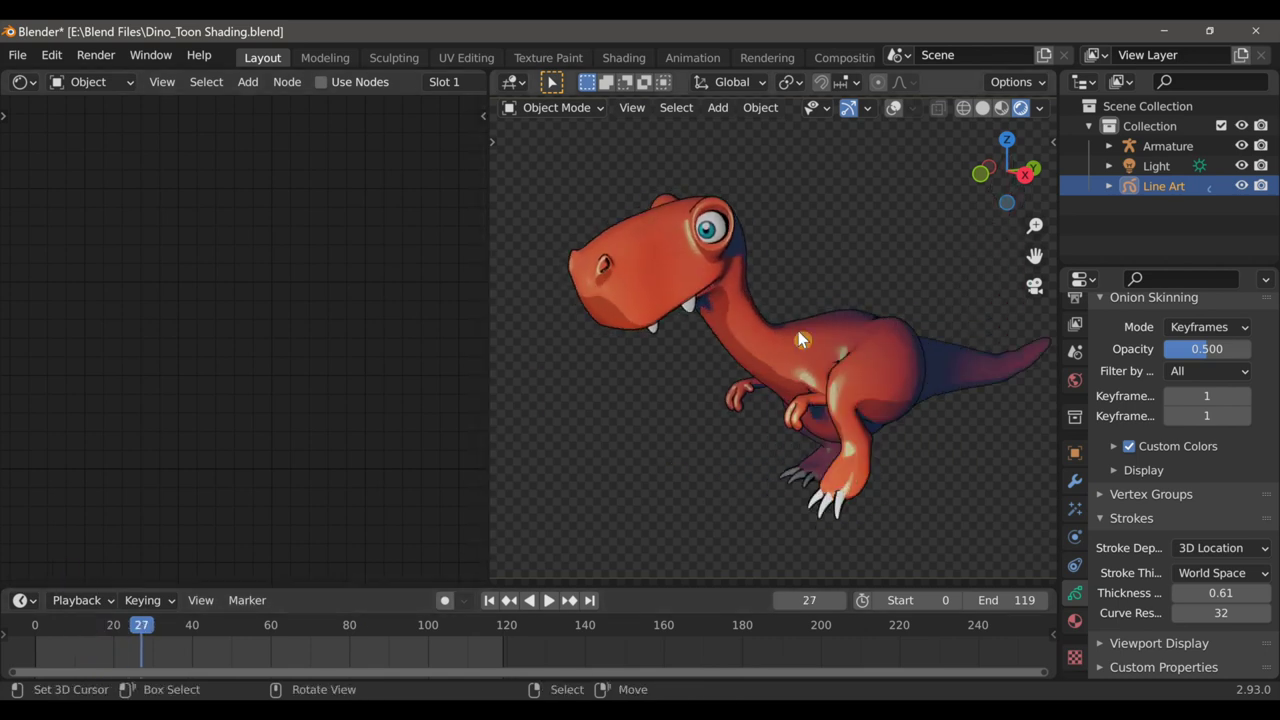
Delete the Line Art object from the collection
right_click(1172, 188)
left_click(1153, 238)
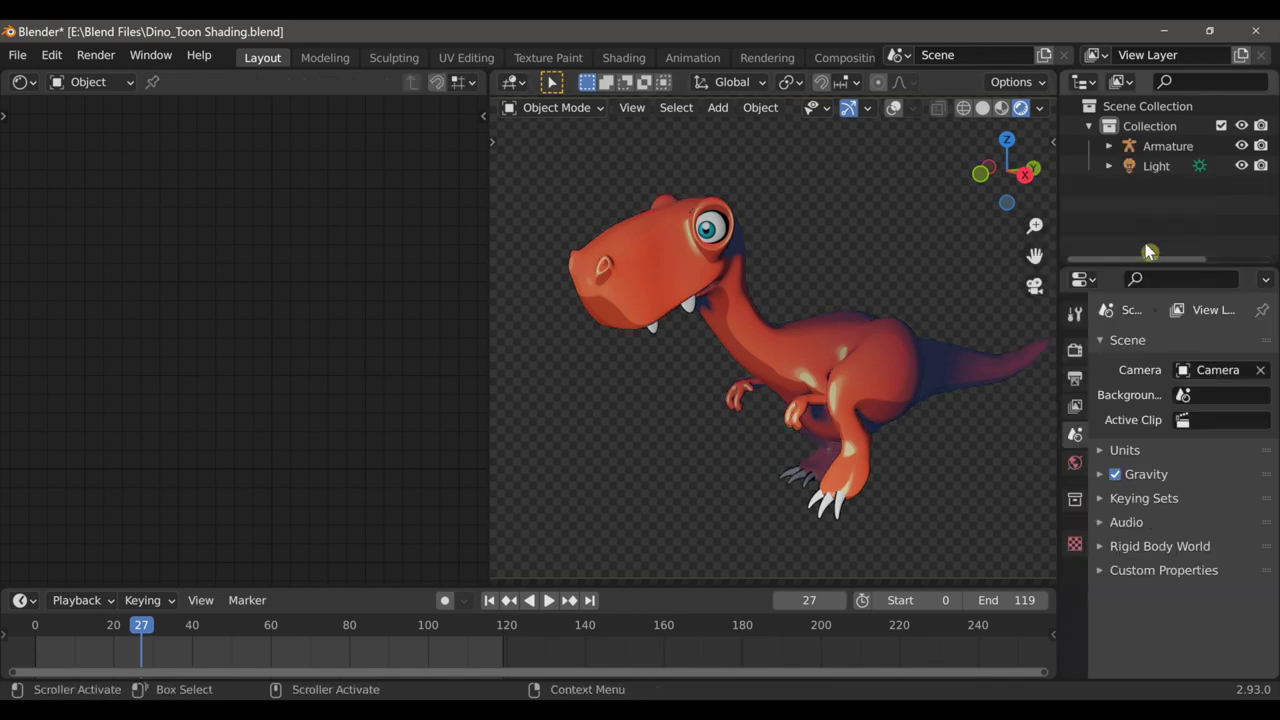
Set Border to 1.000 on the dinosaur body's Toon Smooth node and scrub the animation back toward its start
left_click(882, 364)
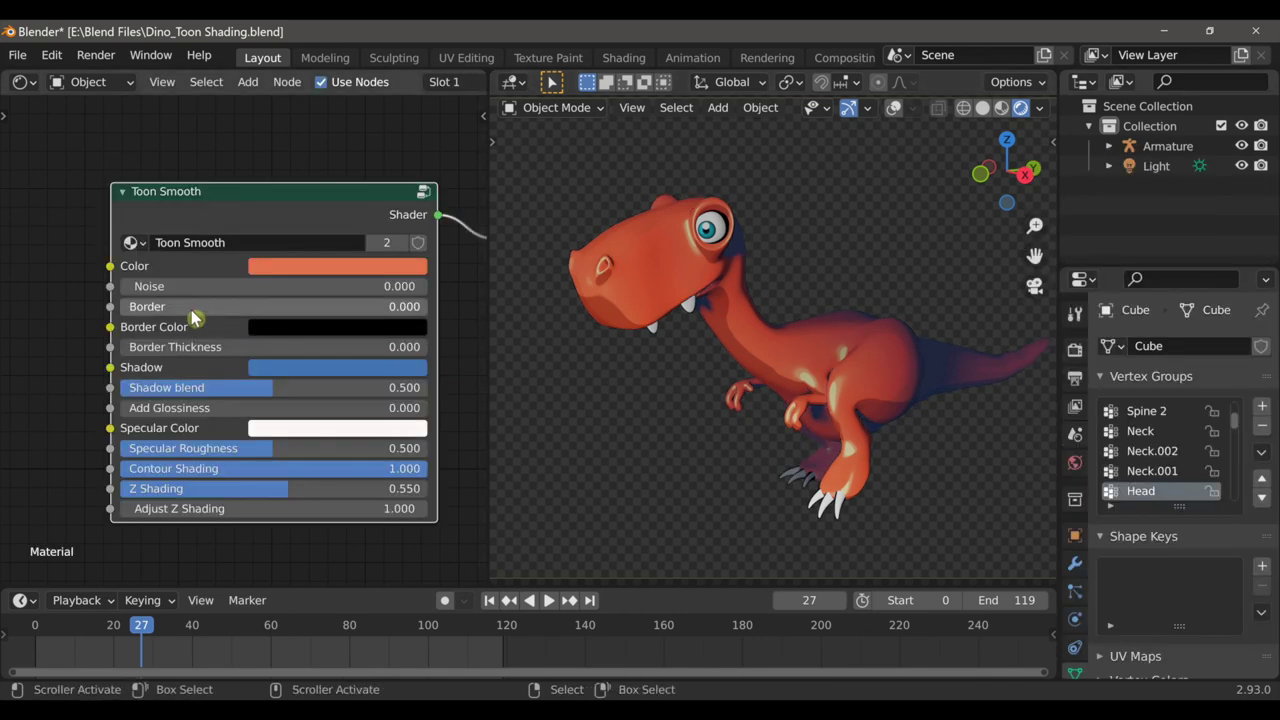
left_click_drag(192, 308, 470, 308)
middle_click_drag(662, 379, 656, 373, "shift")
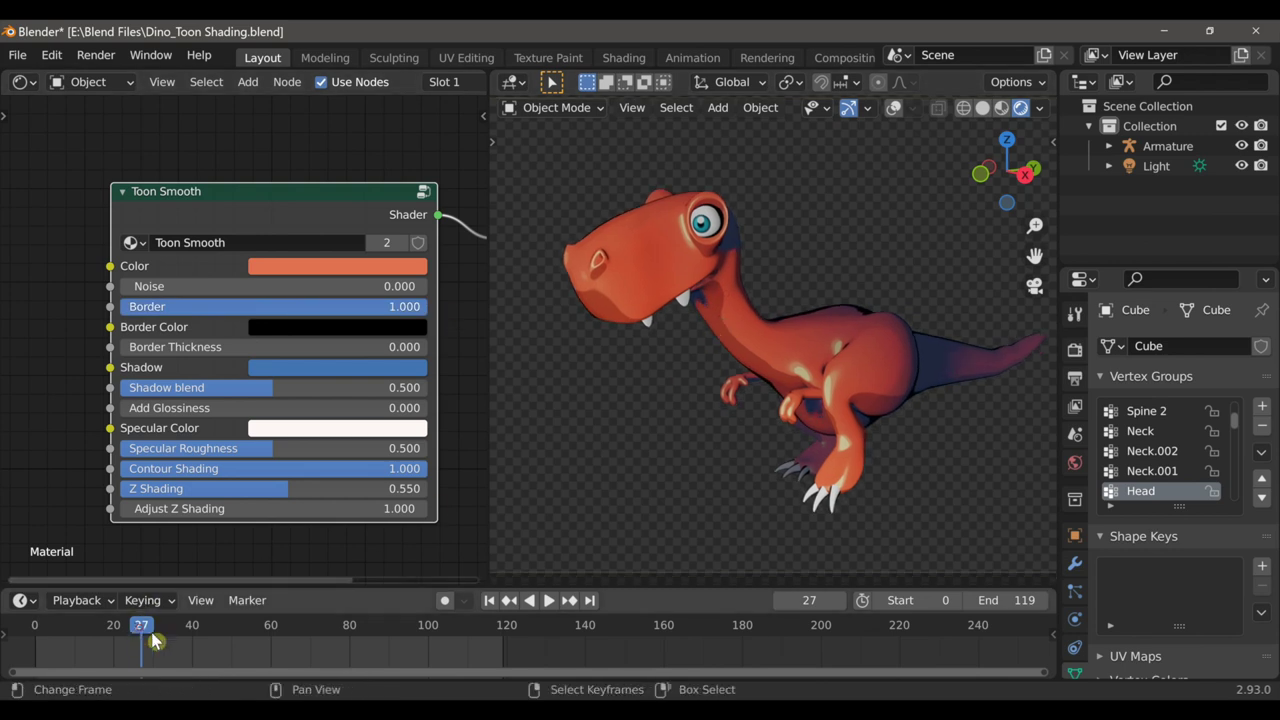
left_click_drag(148, 633, 62, 642)
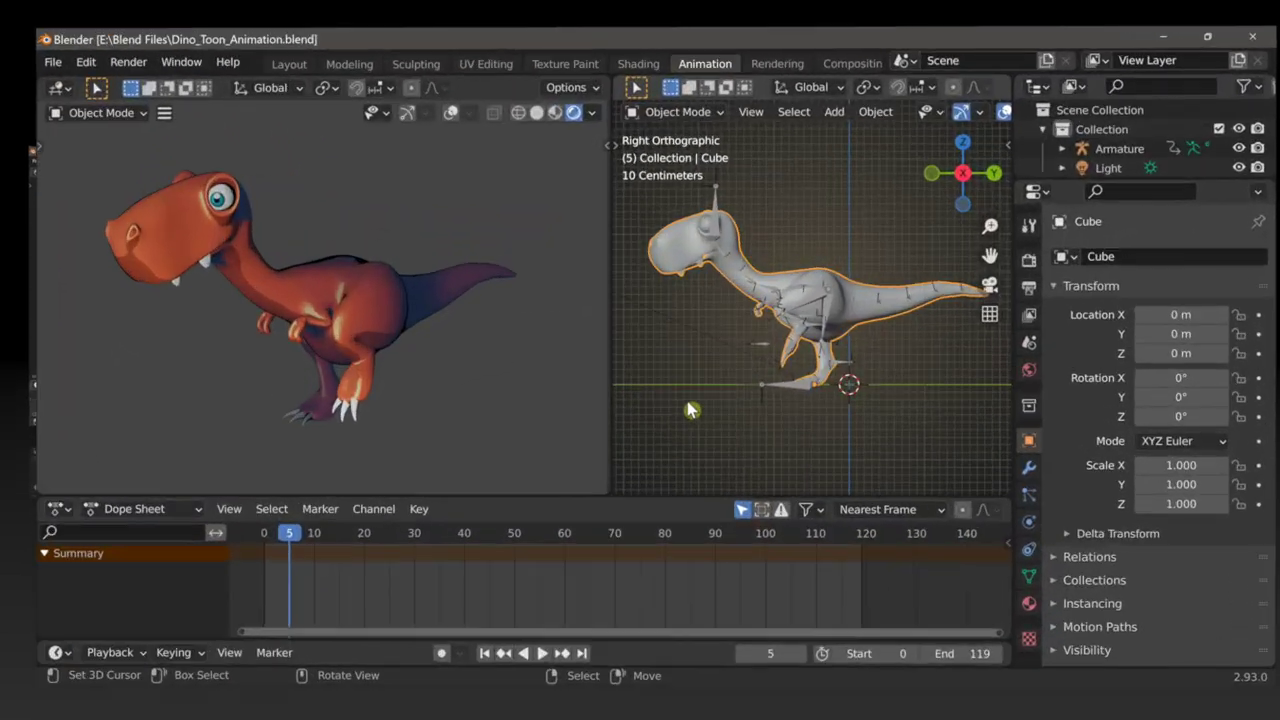
Add a mesh plane under the dinosaur's feet
scroll(774, 380, "down", 3)
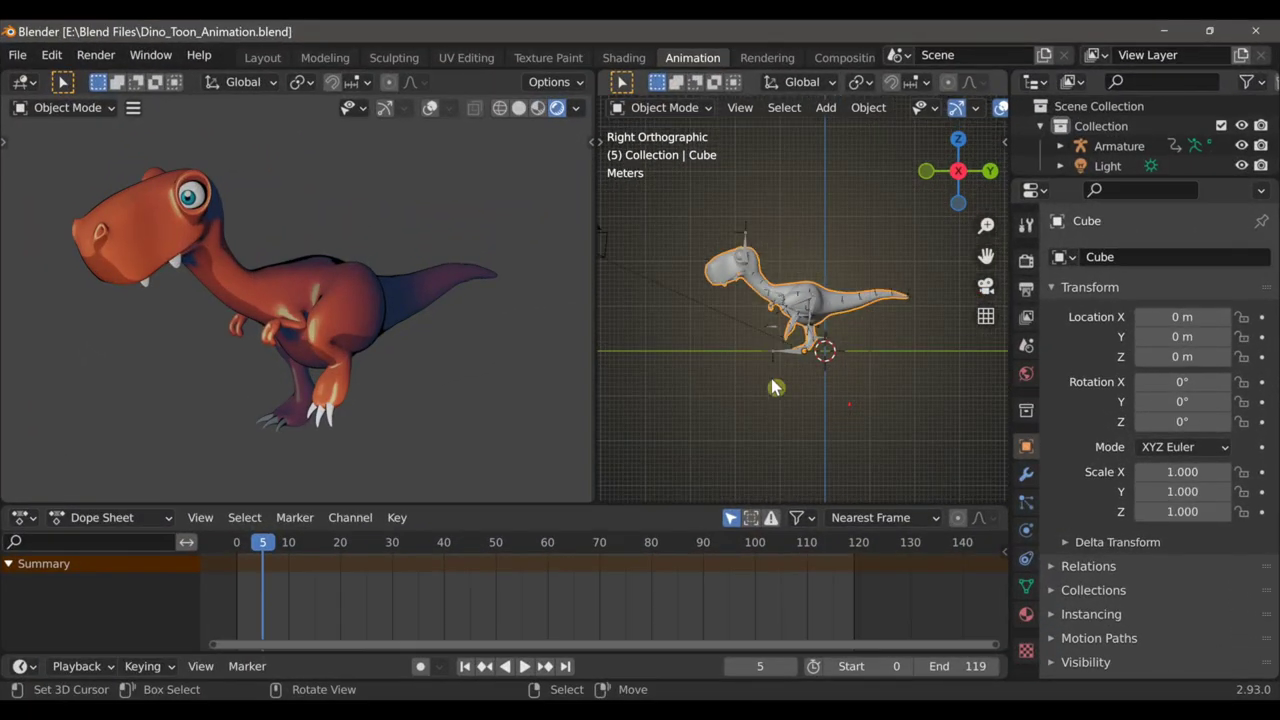
middle_click_drag(774, 380, 857, 412)
key("shift+a")
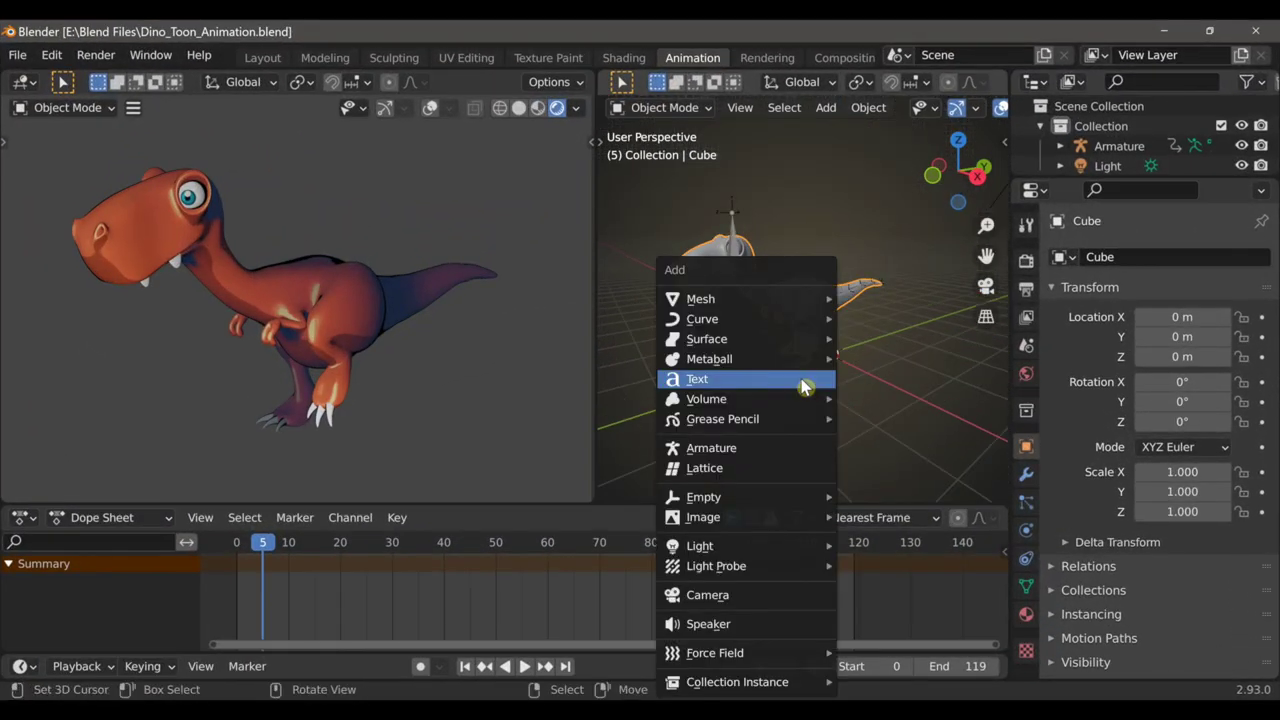
mouse_move(766, 297)
left_click(858, 302)
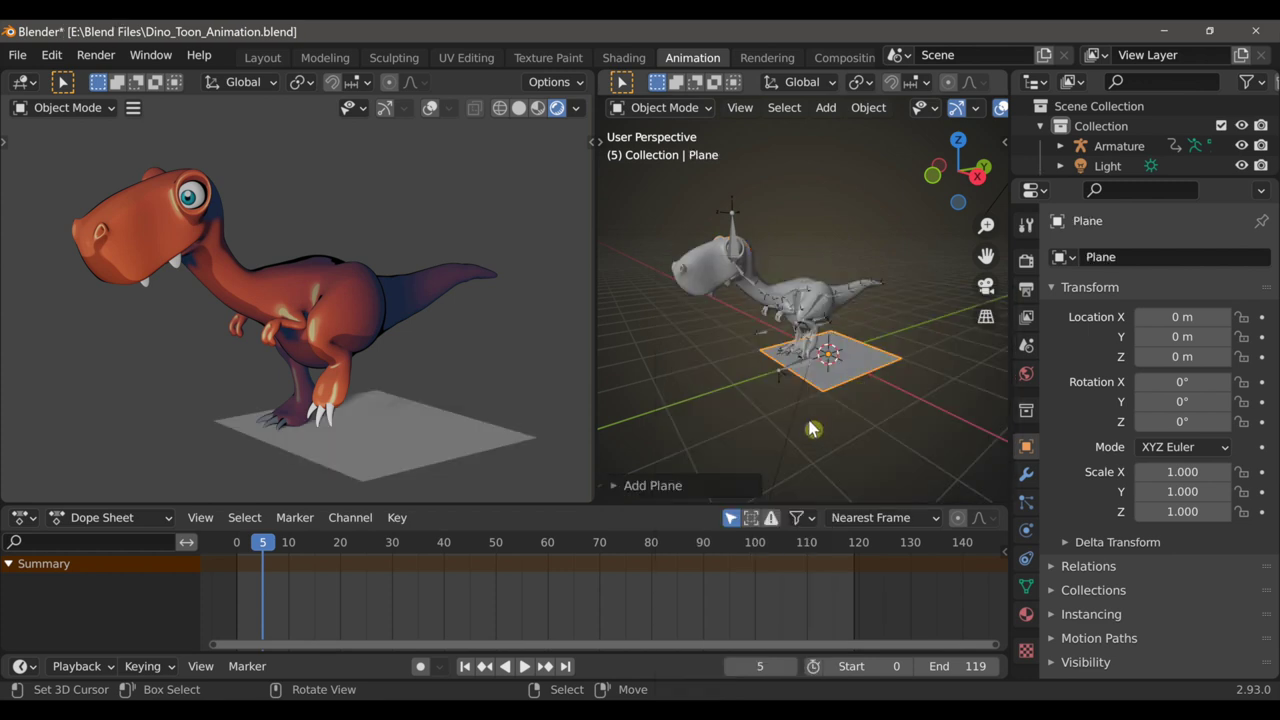
Scale up the plane's mesh in Edit Mode into a large ground surface around the dinosaur, with proportional editing on
key("Tab")
scroll(812, 428, "down", 5)
key("o")
key("s")
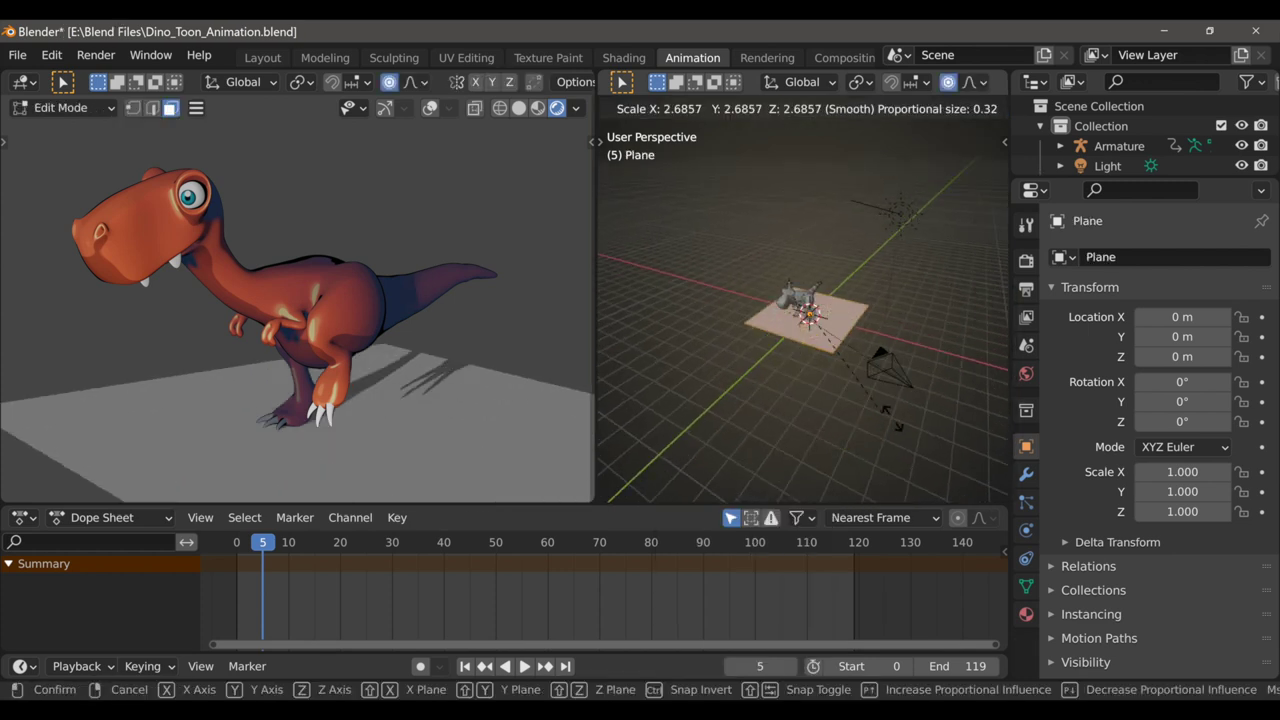
left_click(674, 491)
scroll(690, 455, "down", 3)
middle_click_drag(715, 430, 769, 443)
key("s")
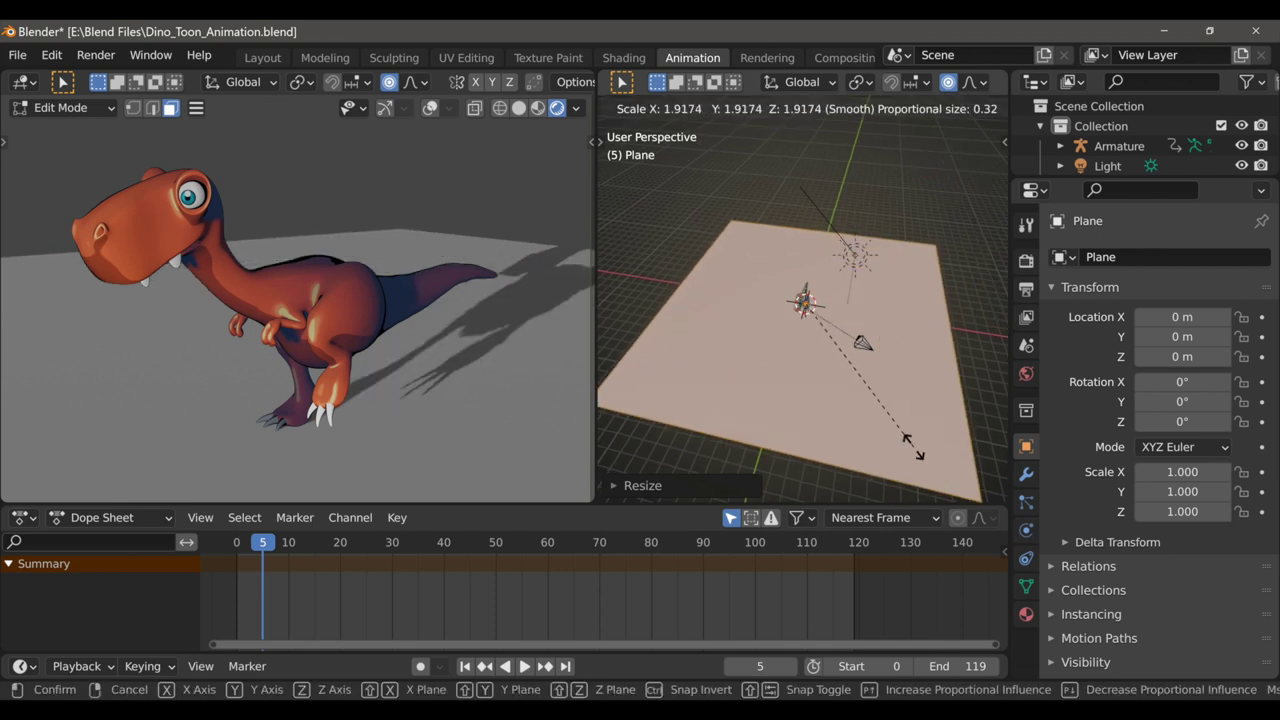
left_click(908, 445)
Stretch the ground plane along the Y axis so that it extends farther along the dinosaur's walking direction
middle_click_drag(908, 445, 838, 429)
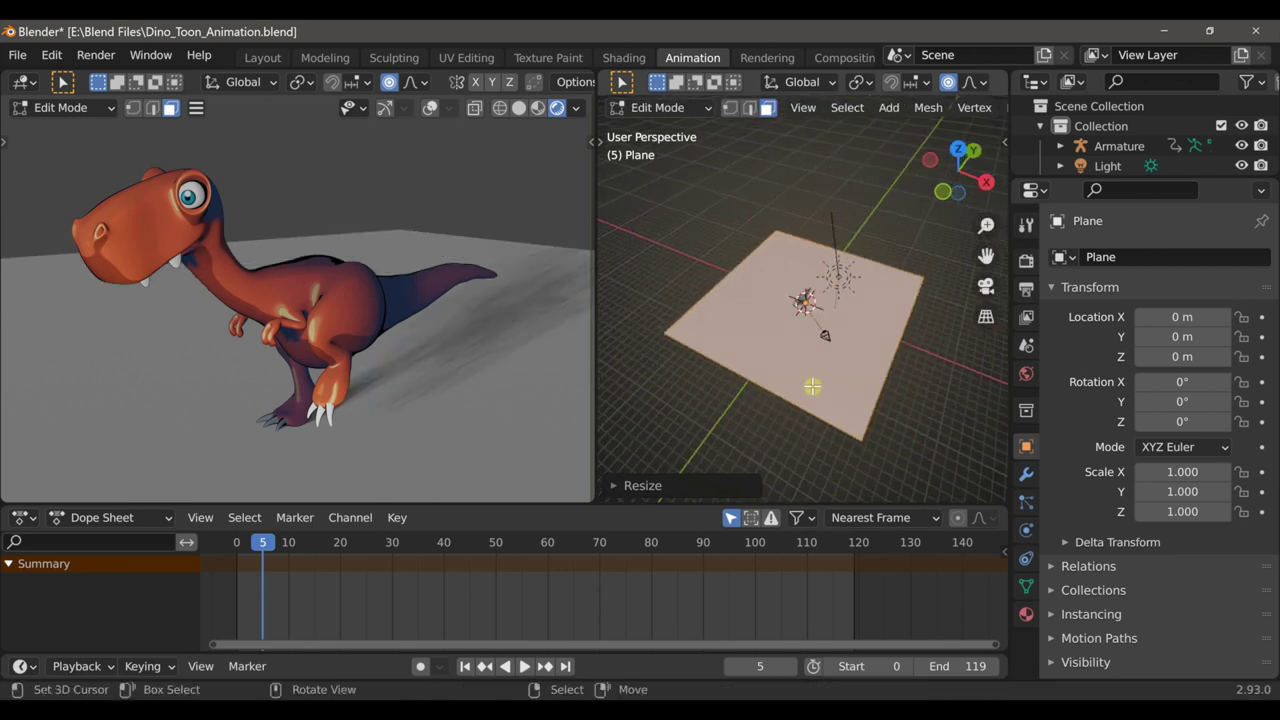
key("s")
key("y")
left_click(403, 333)
scroll(403, 333, "down", 3)
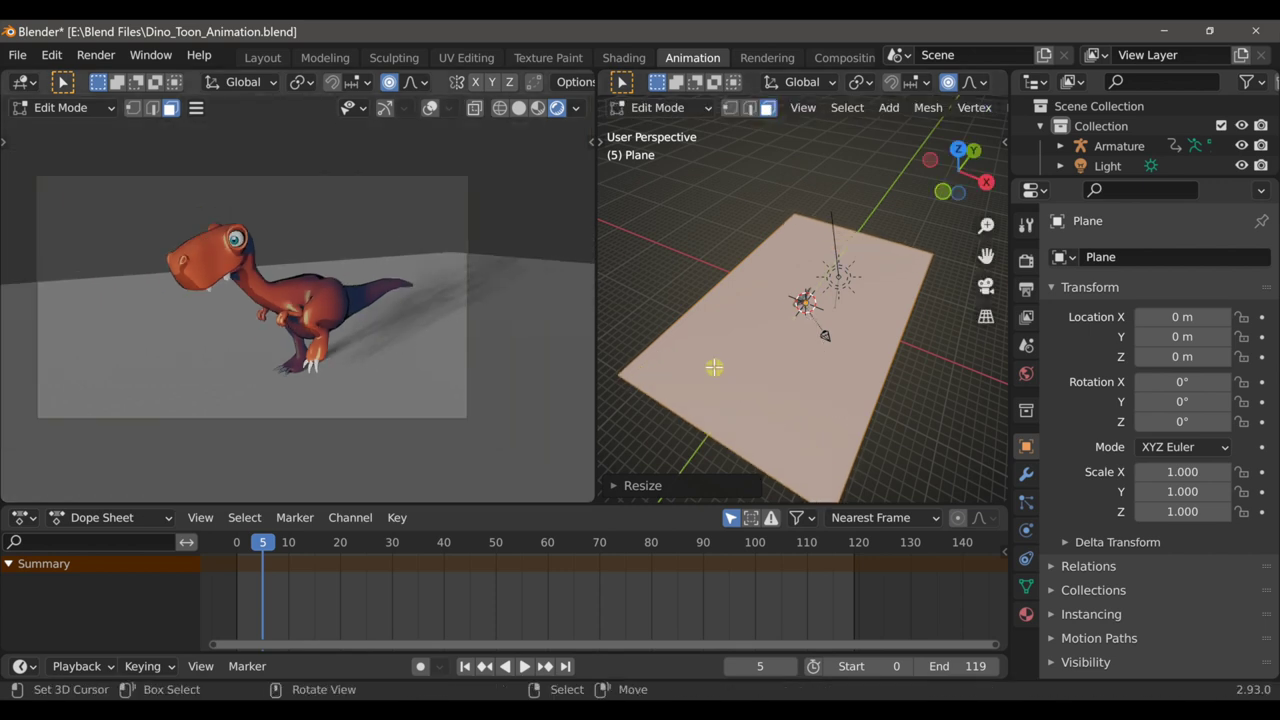
key("s")
key("y")
left_click(869, 373)
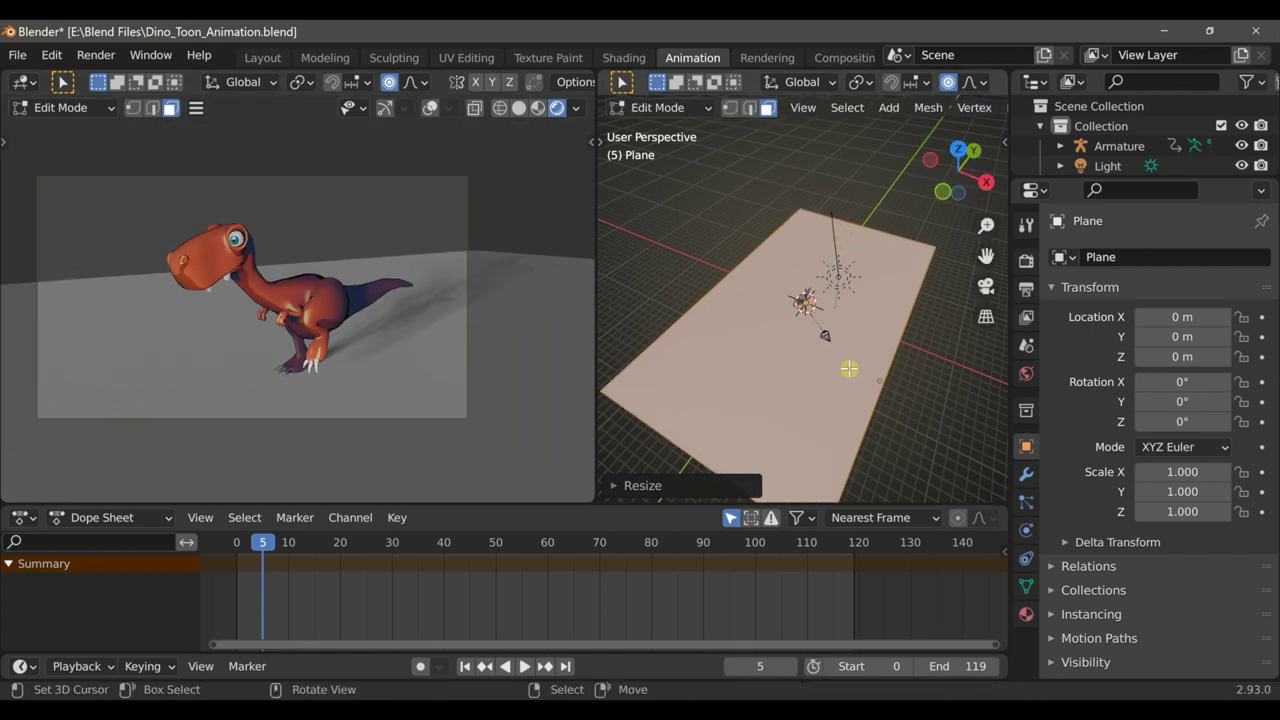
Play the animation from the right side view to check the dinosaur's walk across the ground plane
scroll(423, 343, "down", 1)
key("KP_3")
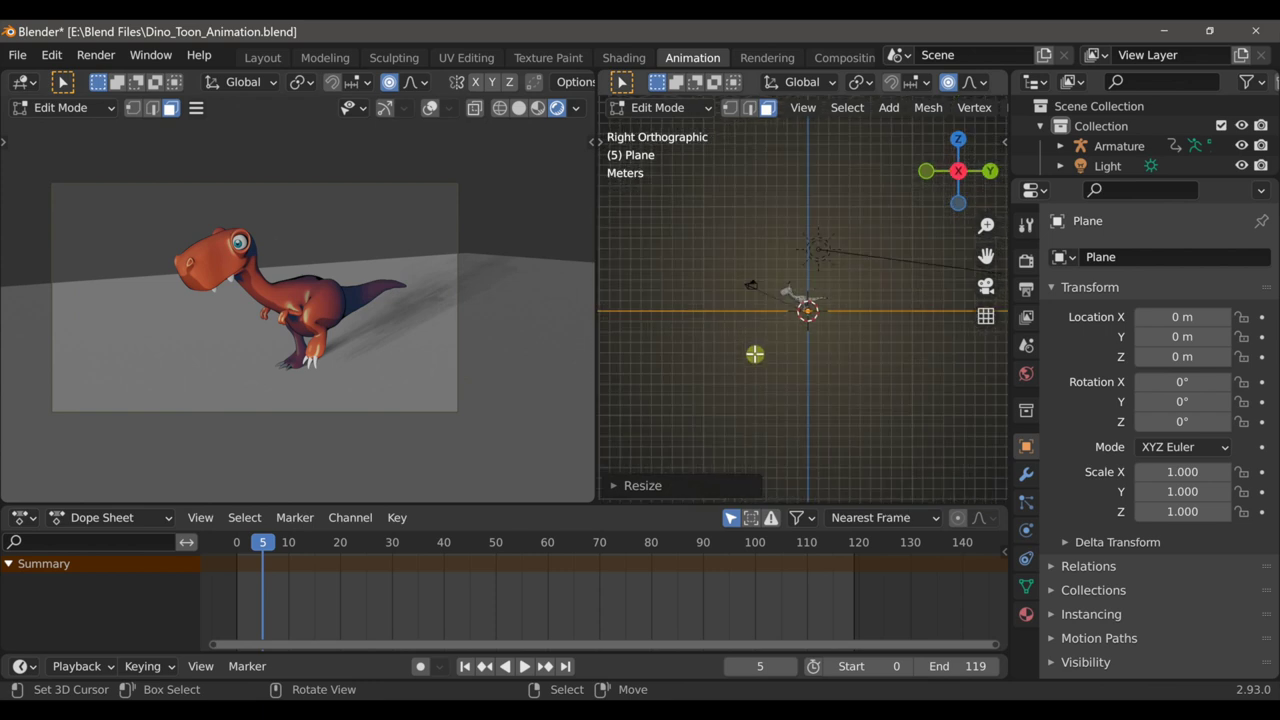
scroll(755, 354, "up", 8)
middle_click_drag(783, 354, 860, 356, "shift")
scroll(857, 356, "down", 1)
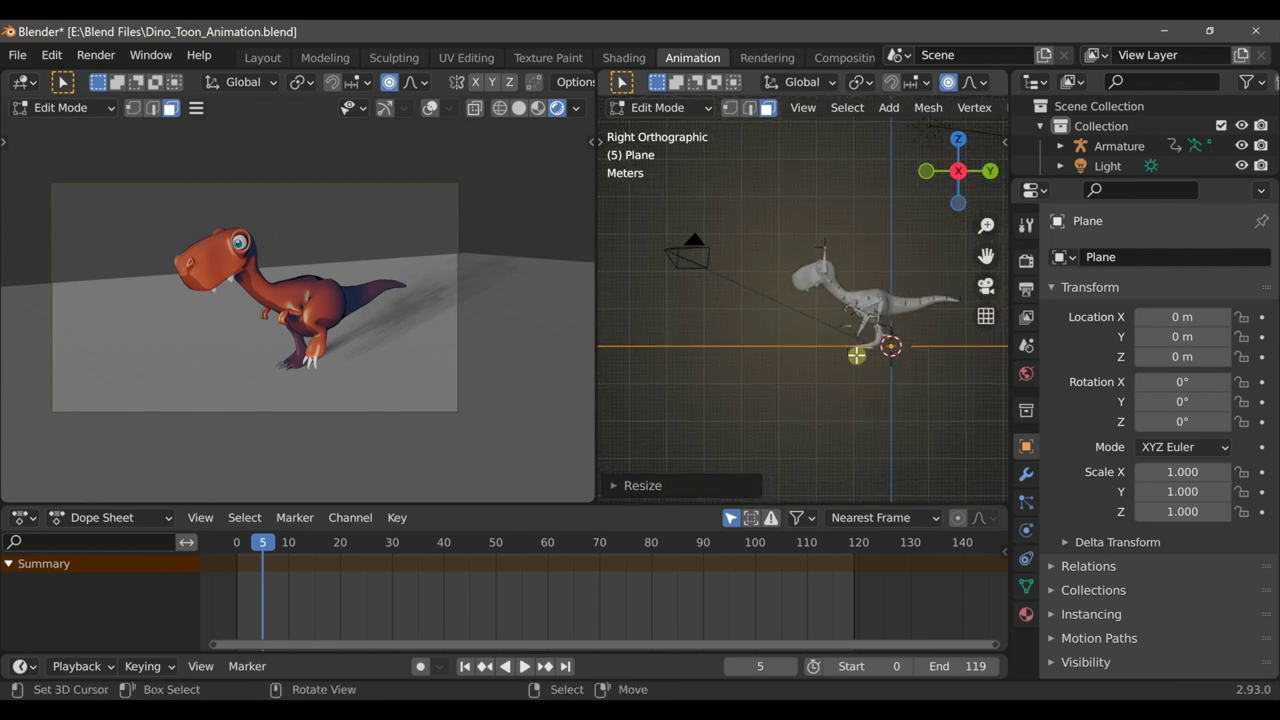
left_click(524, 666)
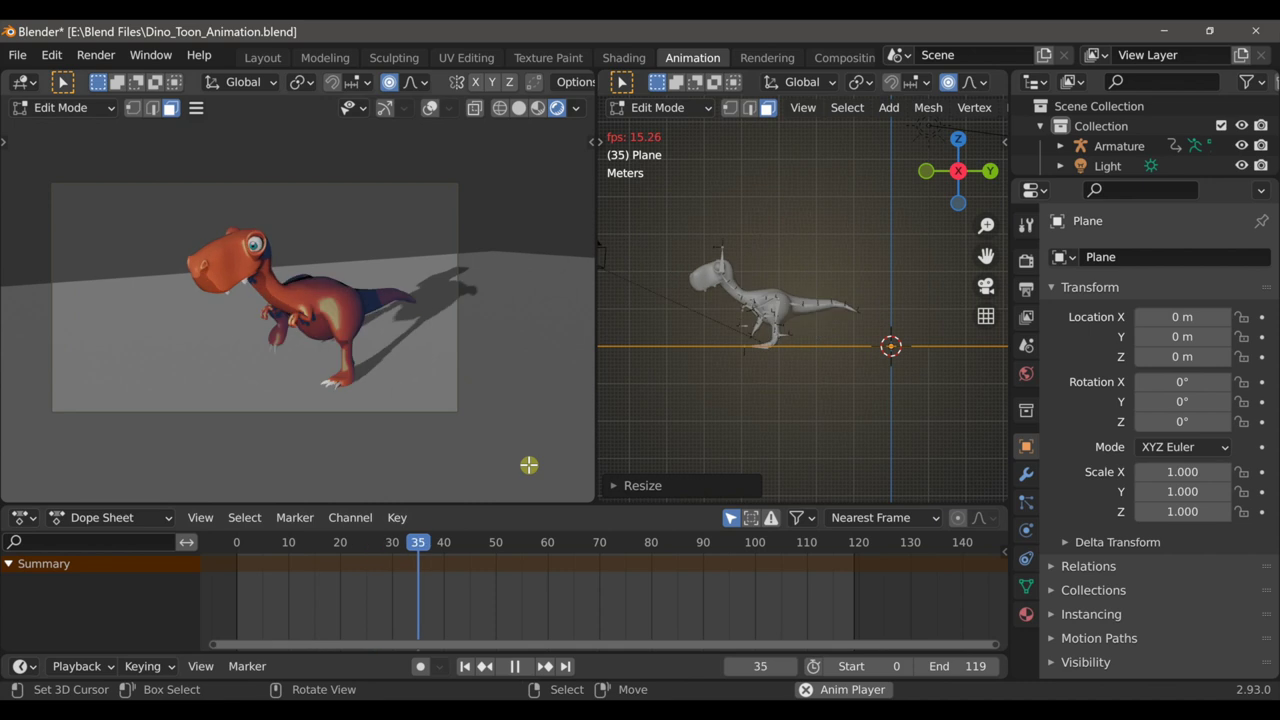
scroll(329, 440, "up", 2)
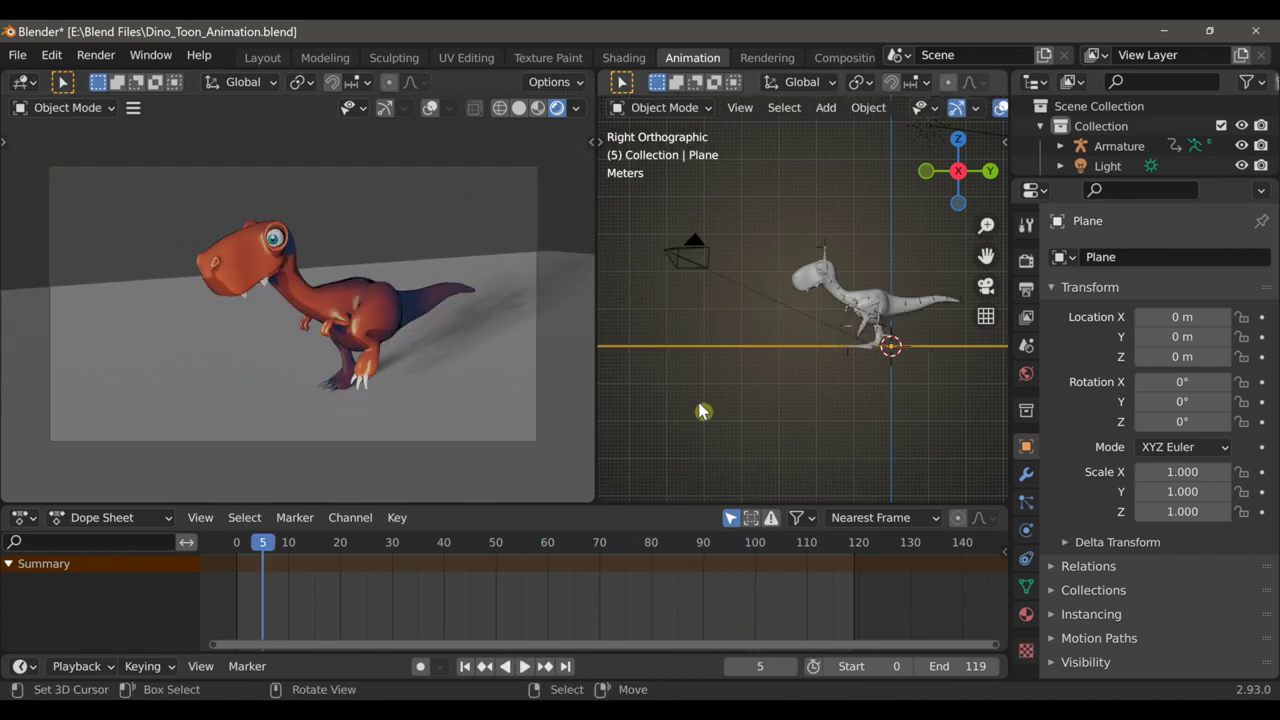
Create a new material for the ground plane in the Shading workspace and show the scene in rendered shading
left_click(624, 57)
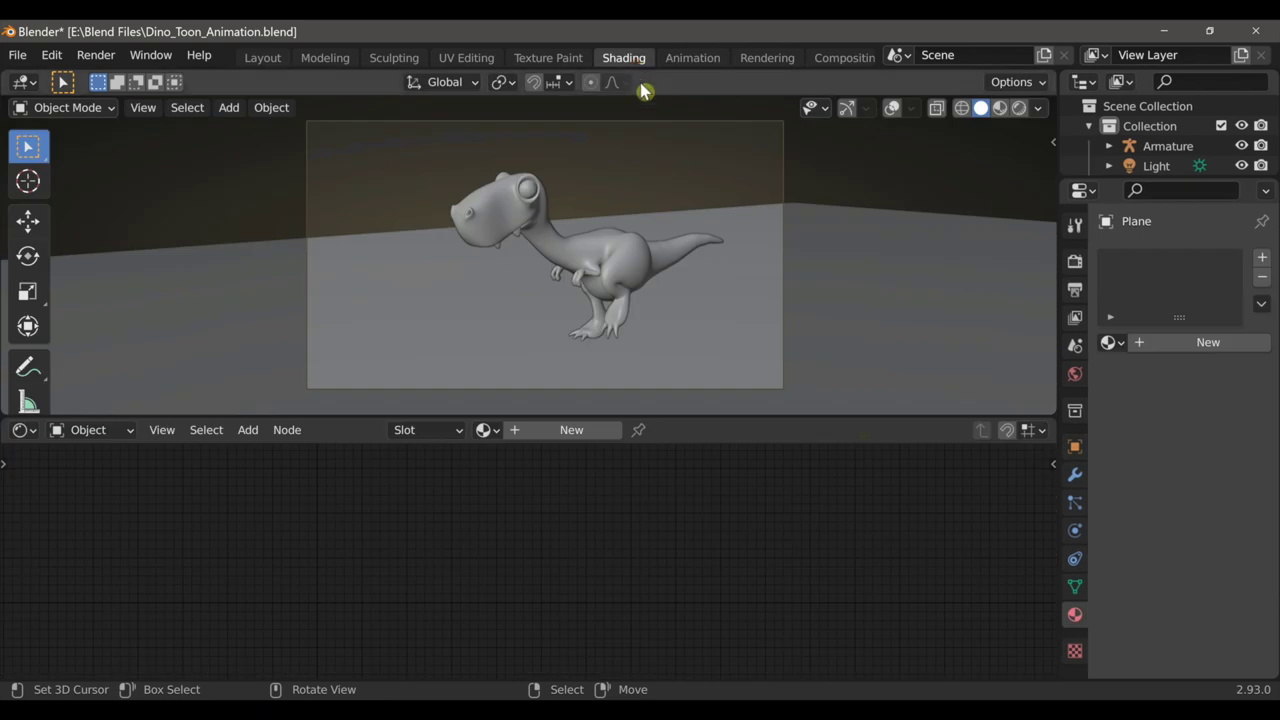
left_click(565, 428)
middle_click_drag(547, 518, 575, 517)
left_click(1019, 107)
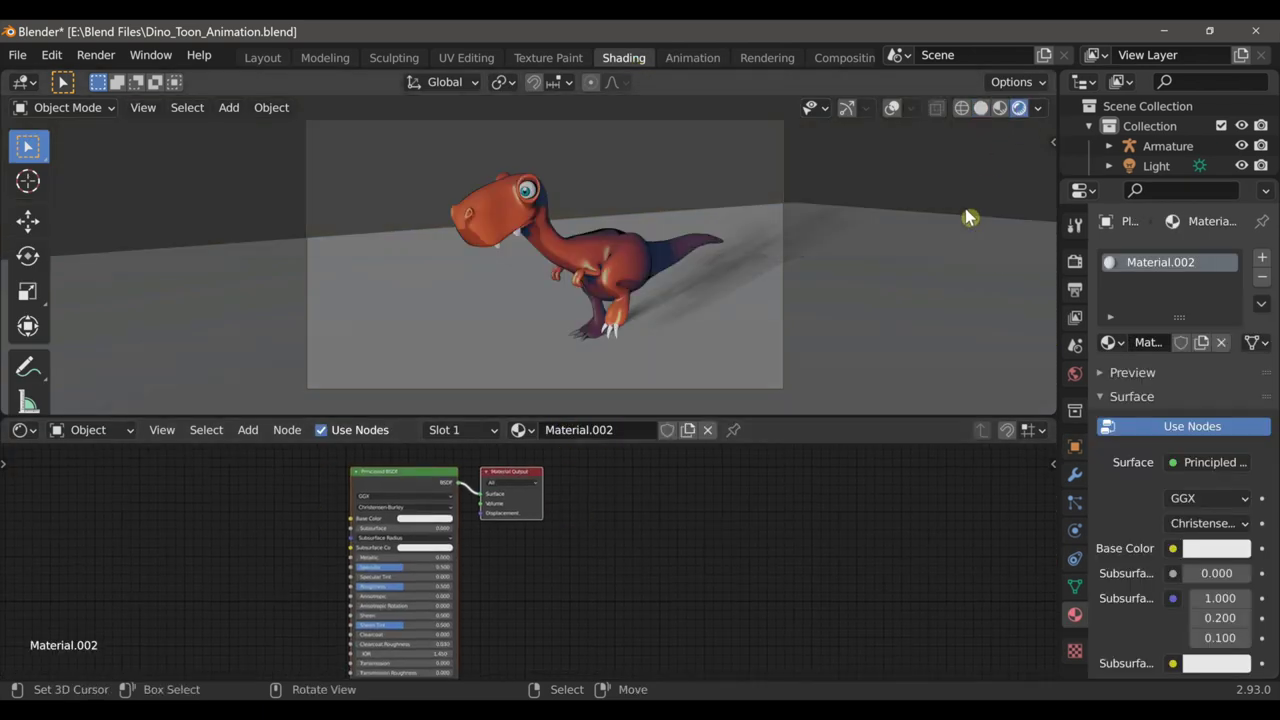
Add the Toon Smooth shader from Fade Assets to the plane's material and delete its Principled BSDF node
key("n")
left_click(1046, 287)
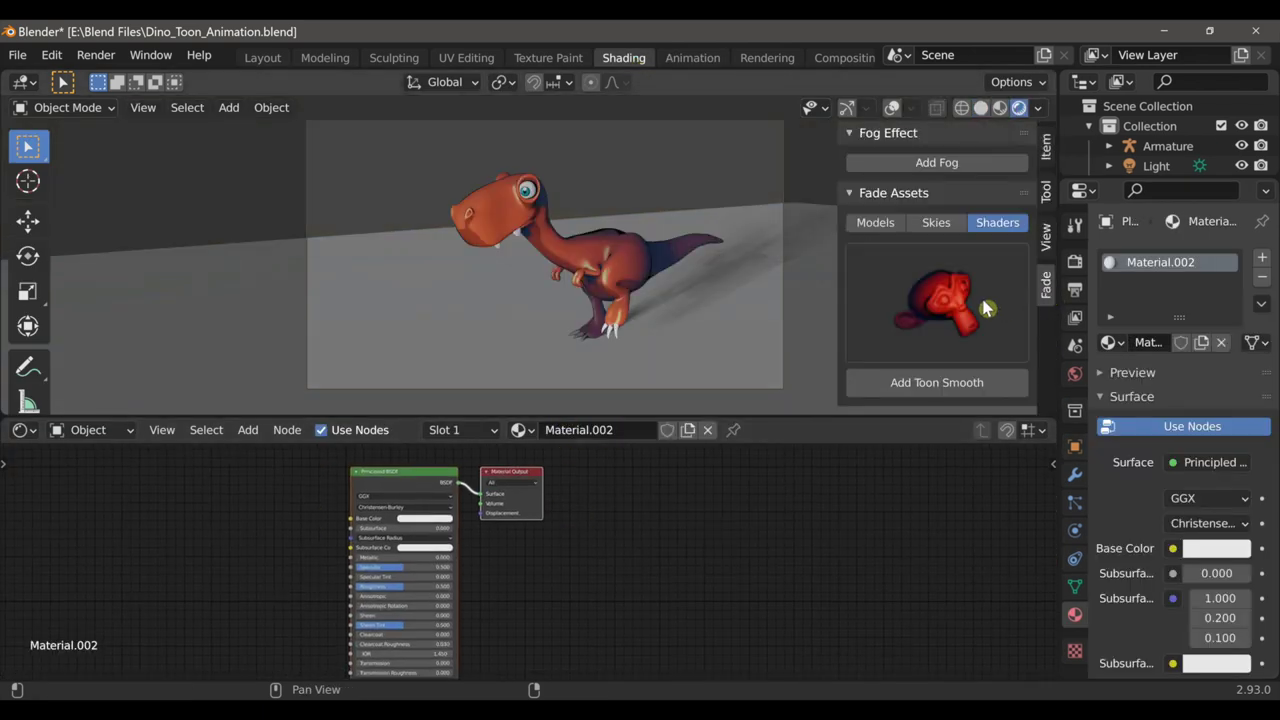
left_click(943, 383)
scroll(542, 568, "up", 1)
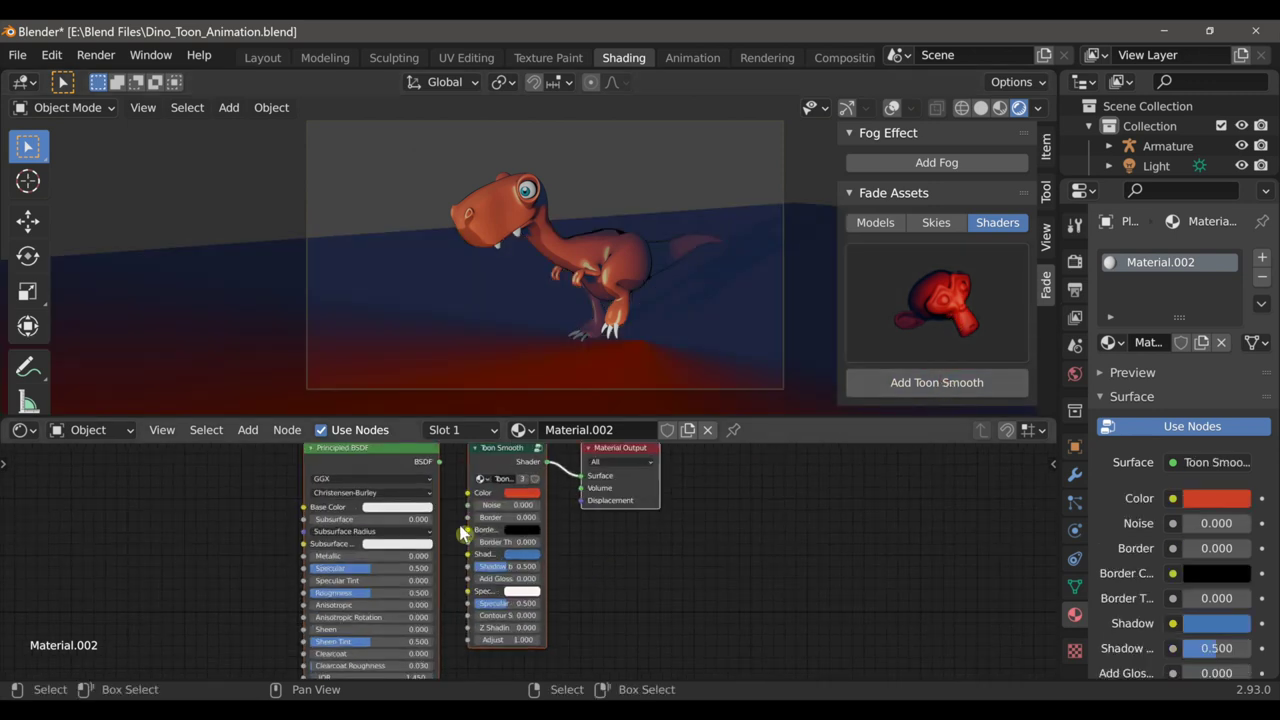
left_click(370, 479)
key("x")
Change the Color of the ground's Toon Smooth node to a brownish orange
scroll(440, 488, "up", 5)
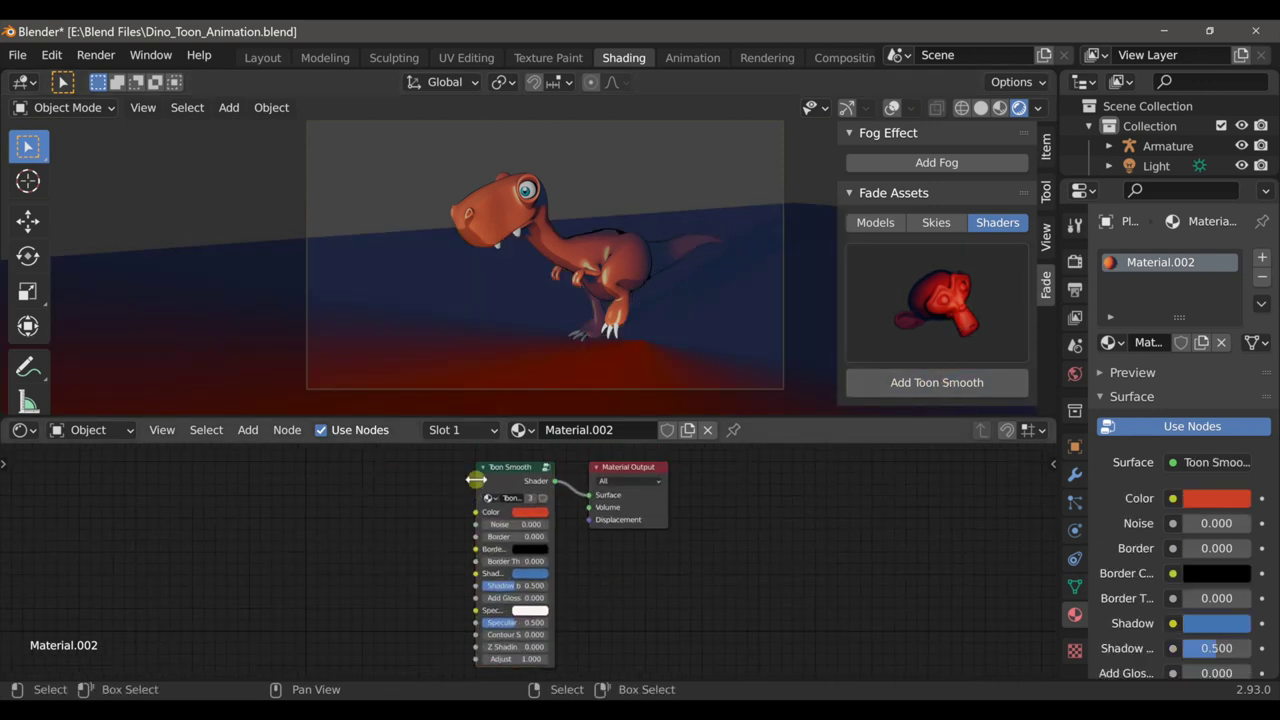
middle_click_drag(445, 481, 461, 478)
left_click(520, 489)
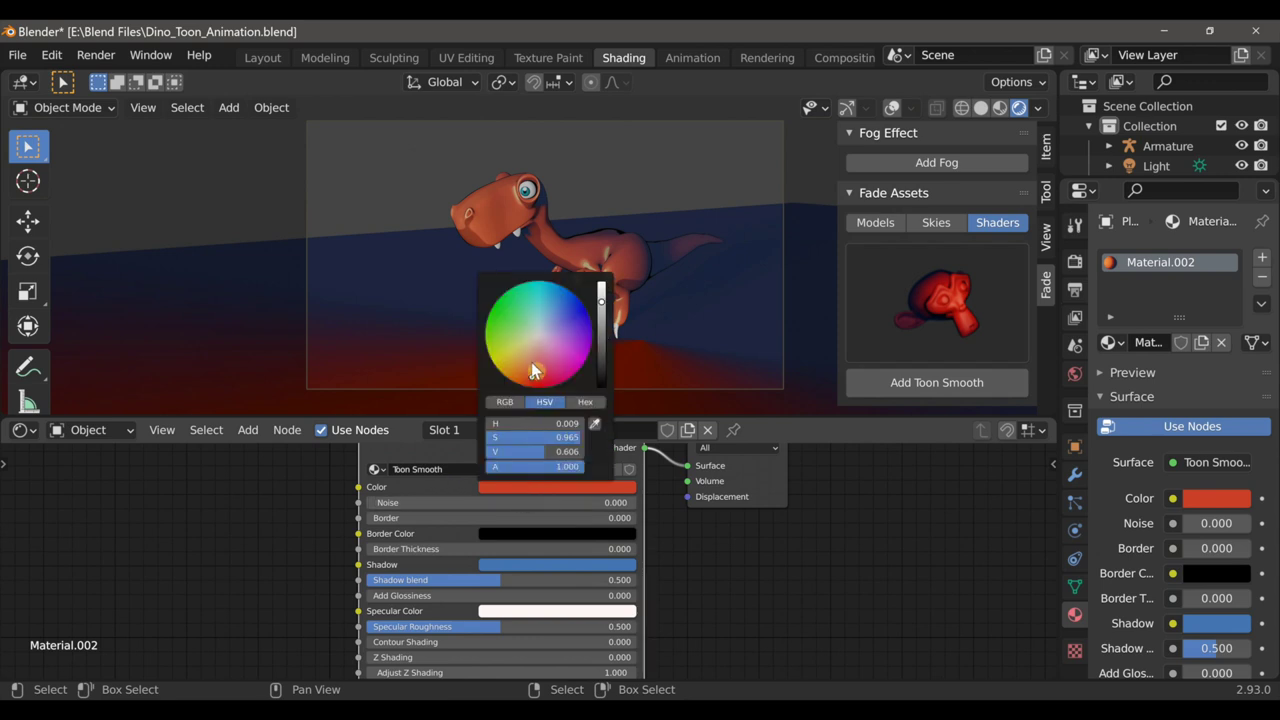
left_click_drag(532, 366, 528, 372)
Set Contour Shading to 1.000 and Shadow blend to 0.173 on the ground's Toon Smooth node
scroll(484, 644, "down", 1)
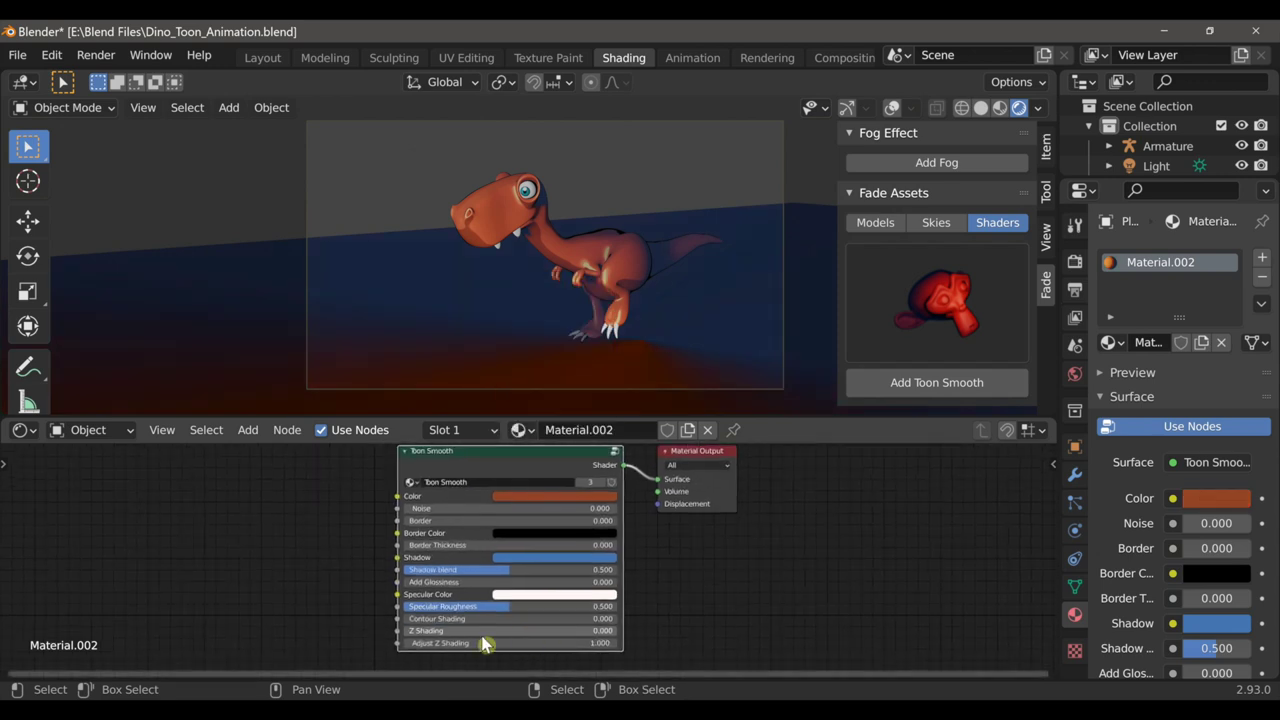
middle_click_drag(530, 537, 530, 542)
mouse_move(505, 516)
left_mouse_down()
mouse_move(553, 516)
mouse_move(505, 516)
left_mouse_up()
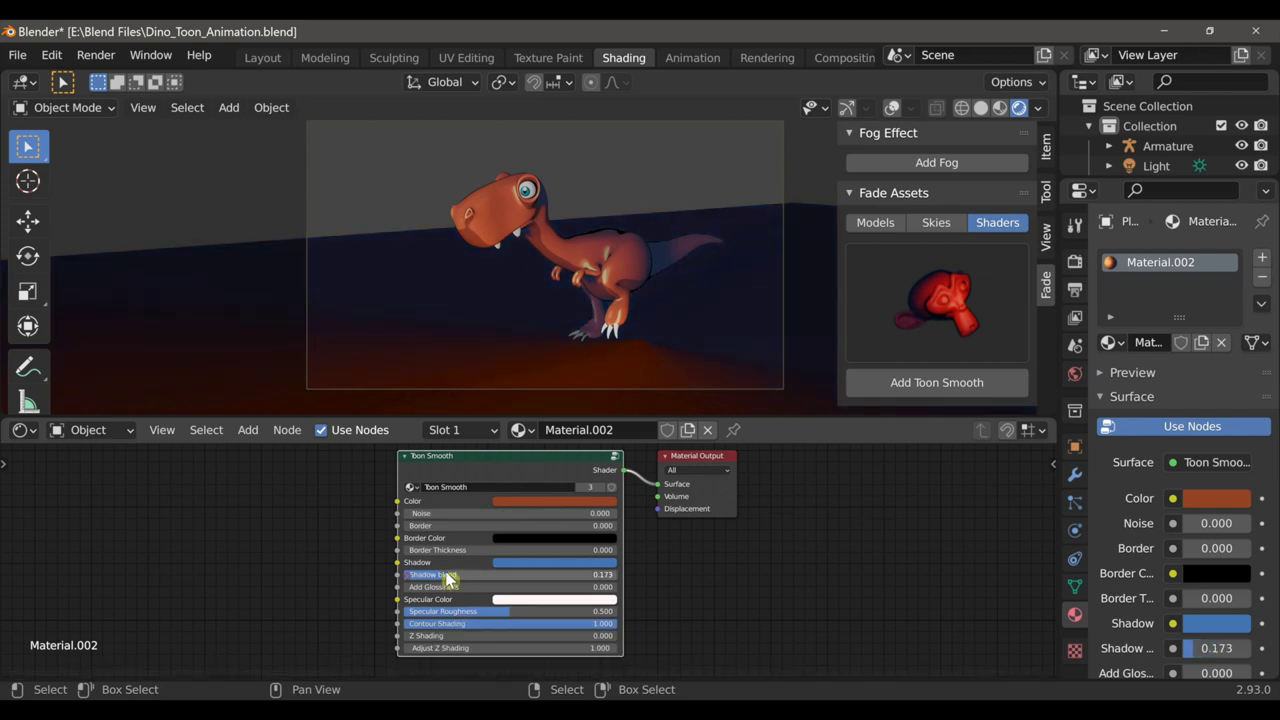
Lighten the ground's Toon Smooth Color to a muted light brown and set its Noise to 1.000
left_click(517, 503)
left_click_drag(590, 374, 590, 341)
left_click_drag(531, 409, 533, 399)
left_click_drag(590, 342, 590, 365)
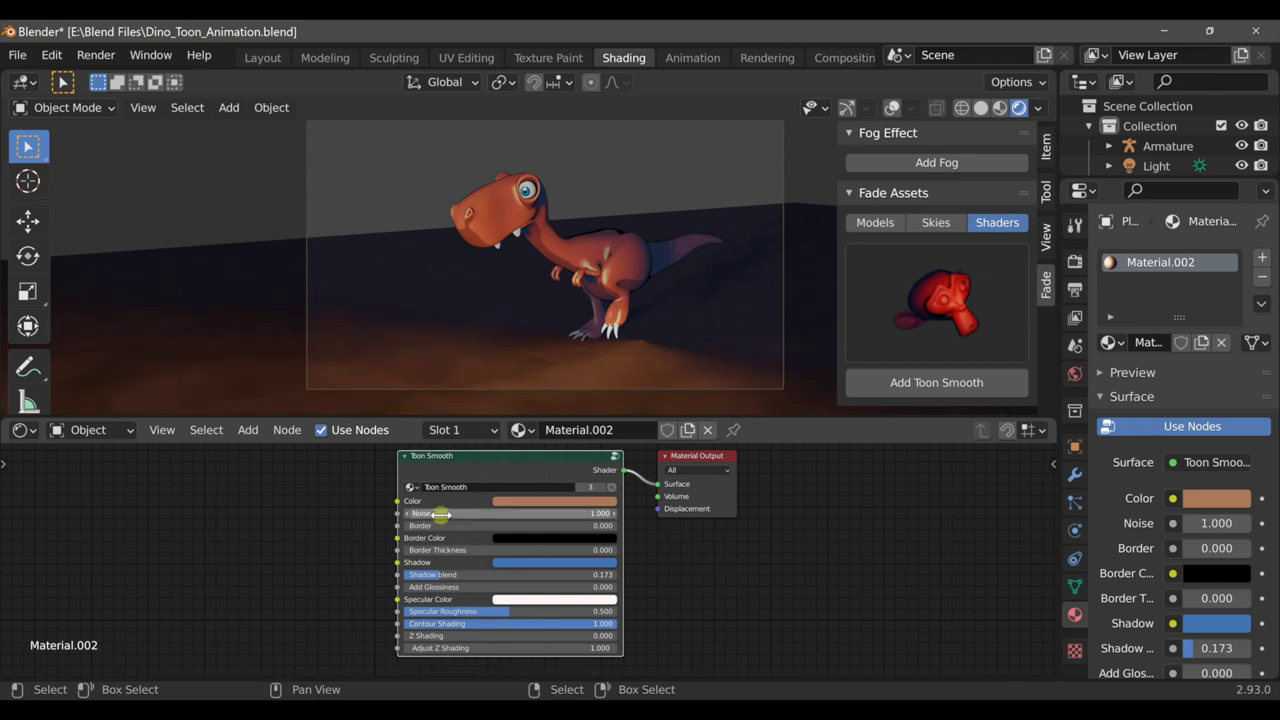
Return to the Animation workspace and scrub to frame 12 and back to frame 0 to check the ground's look
left_click(709, 57)
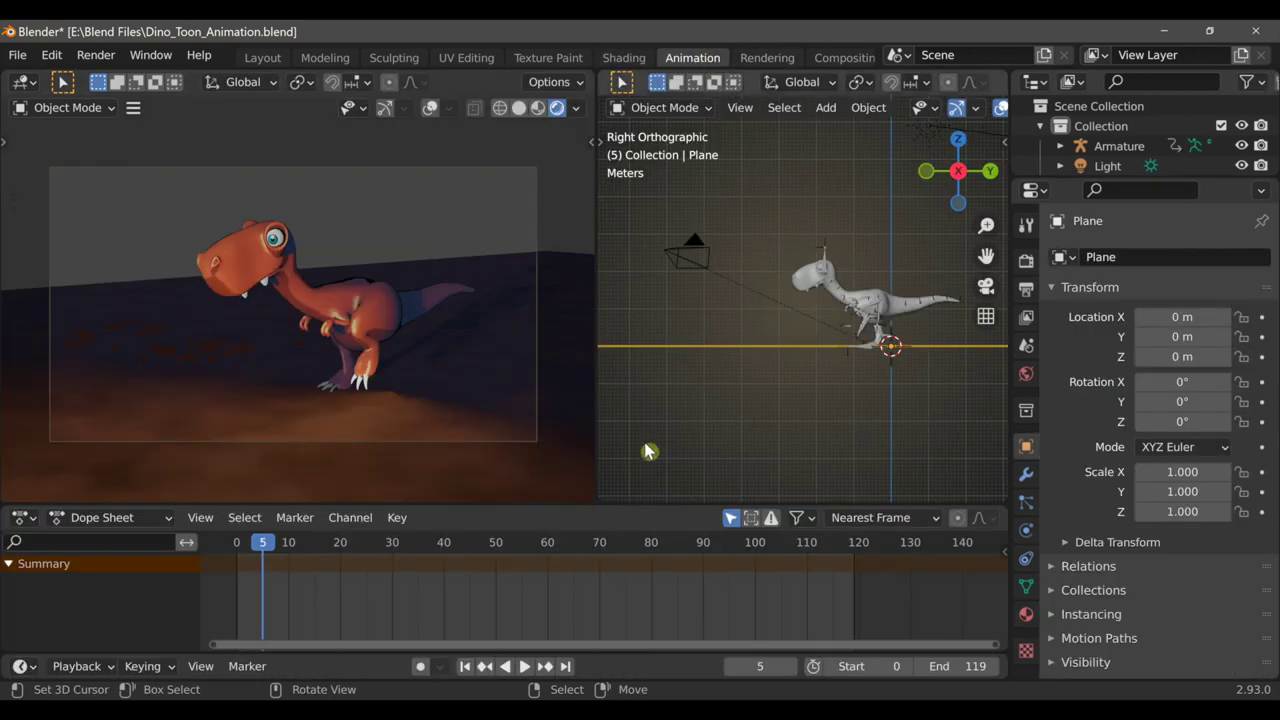
mouse_move(268, 550)
left_mouse_down()
mouse_move(686, 546)
mouse_move(303, 543)
left_mouse_up()
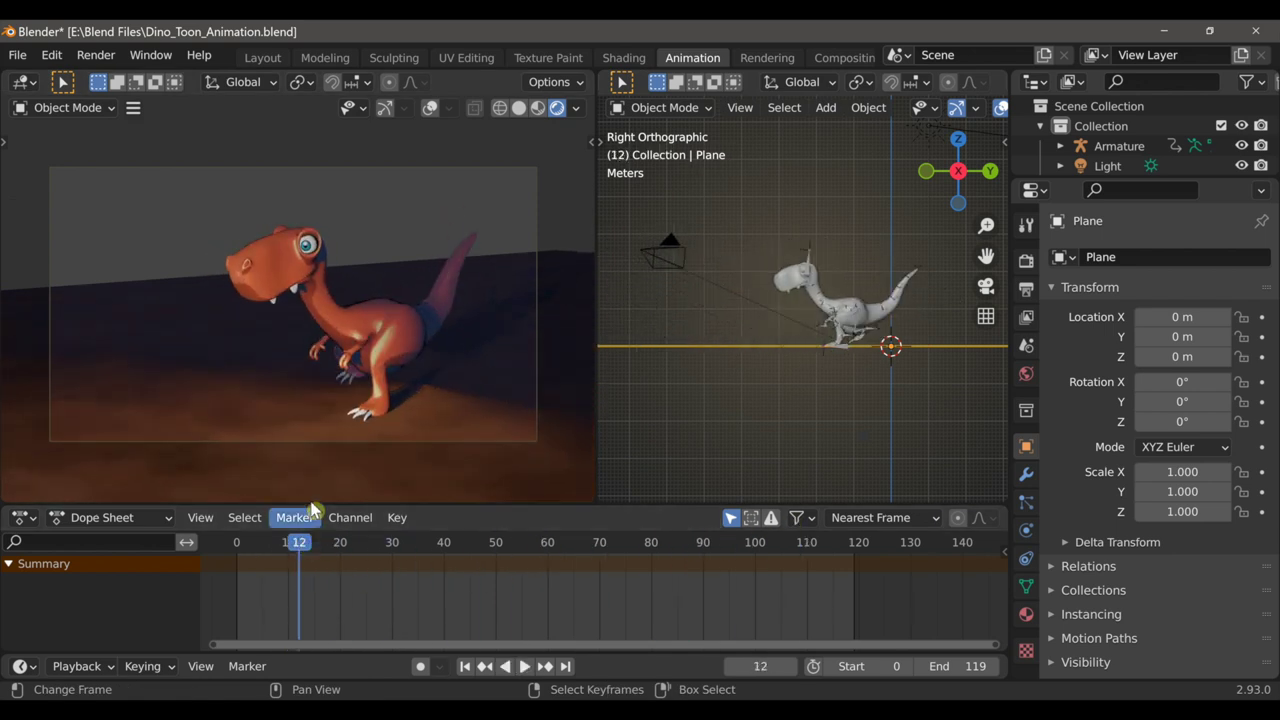
left_click_drag(285, 548, 236, 560)
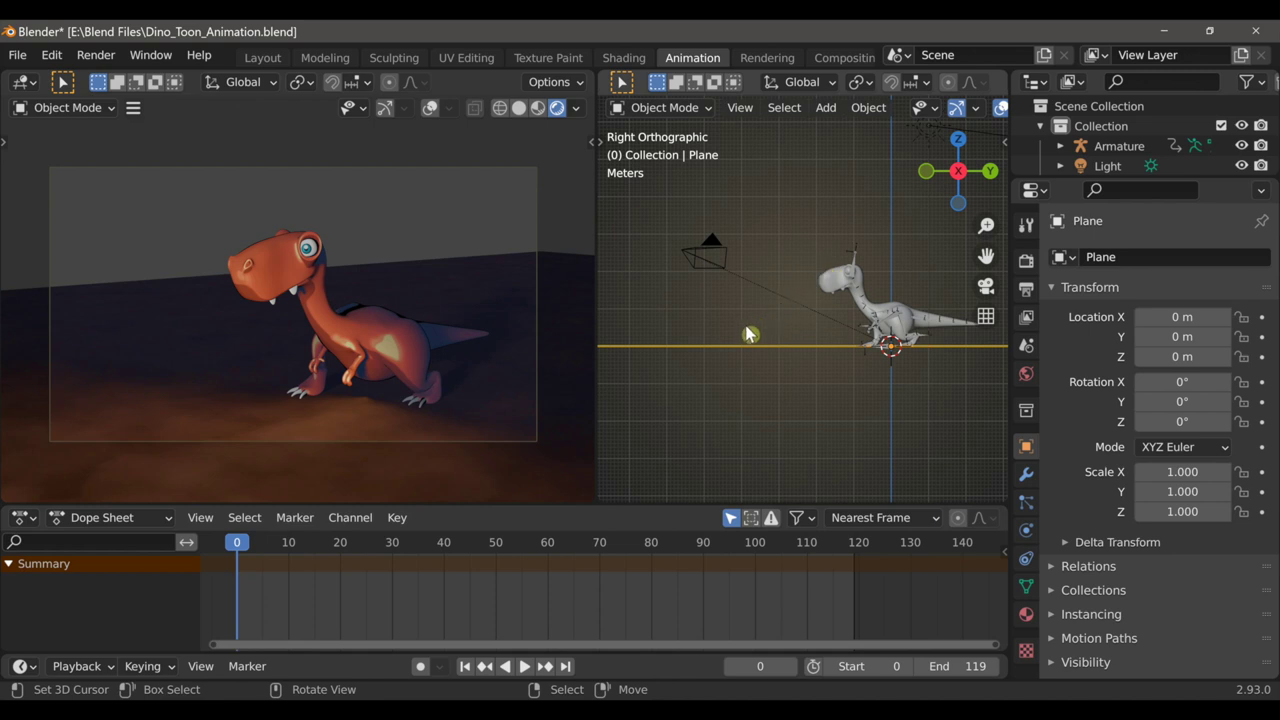
Snap the 3D cursor to the armature's Head bone in Edit Mode, ending in Object Mode
left_click(855, 272)
scroll(812, 306, "up", 4)
key("Tab")
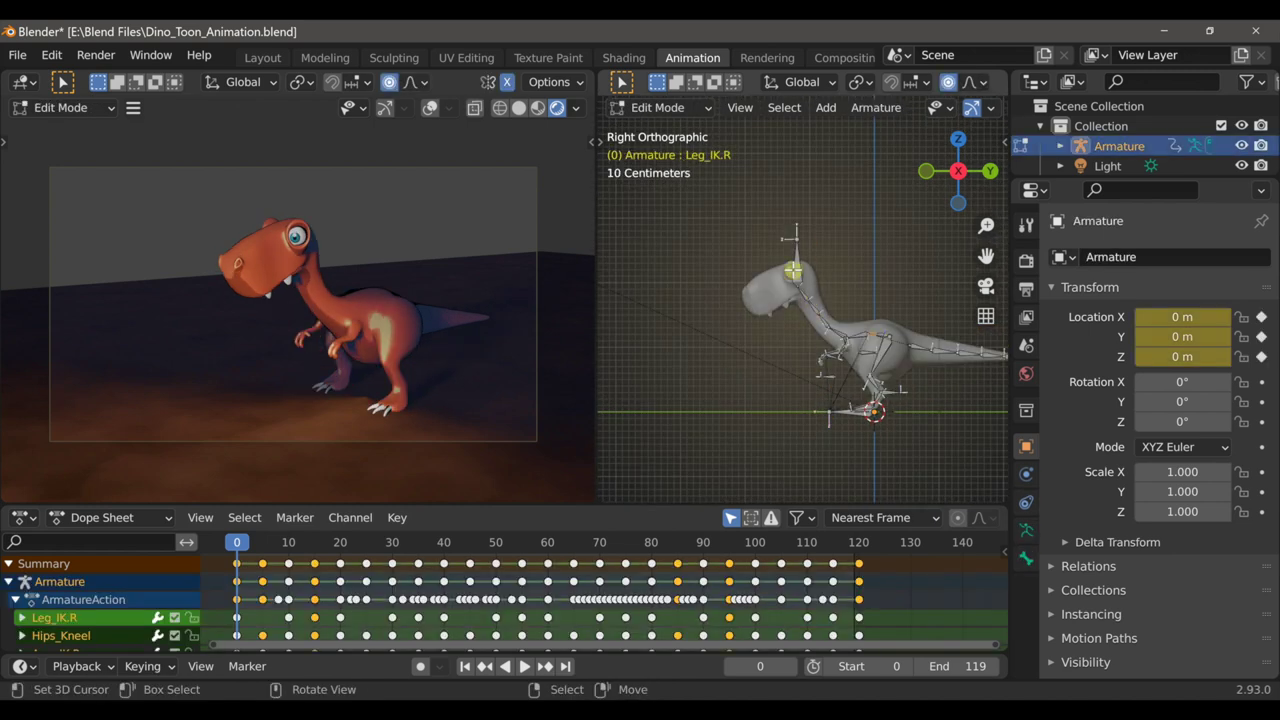
scroll(798, 283, "up", 2)
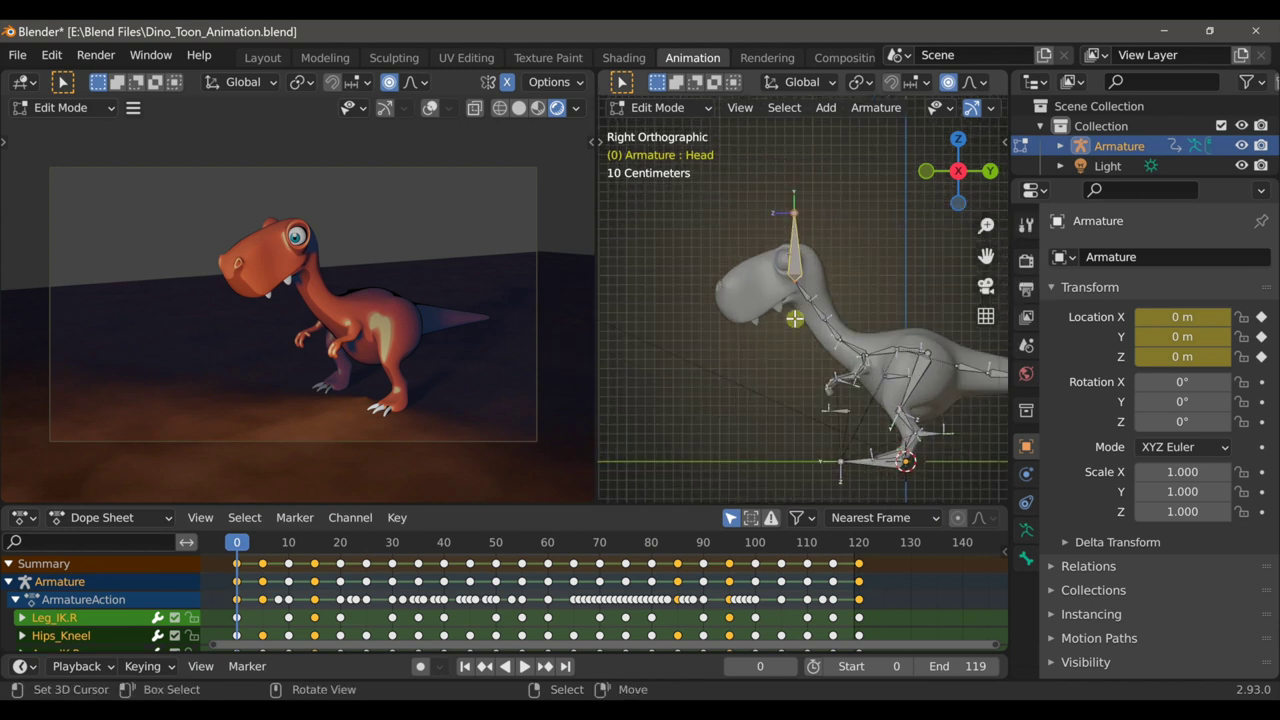
key("shift+s")
left_click(788, 420)
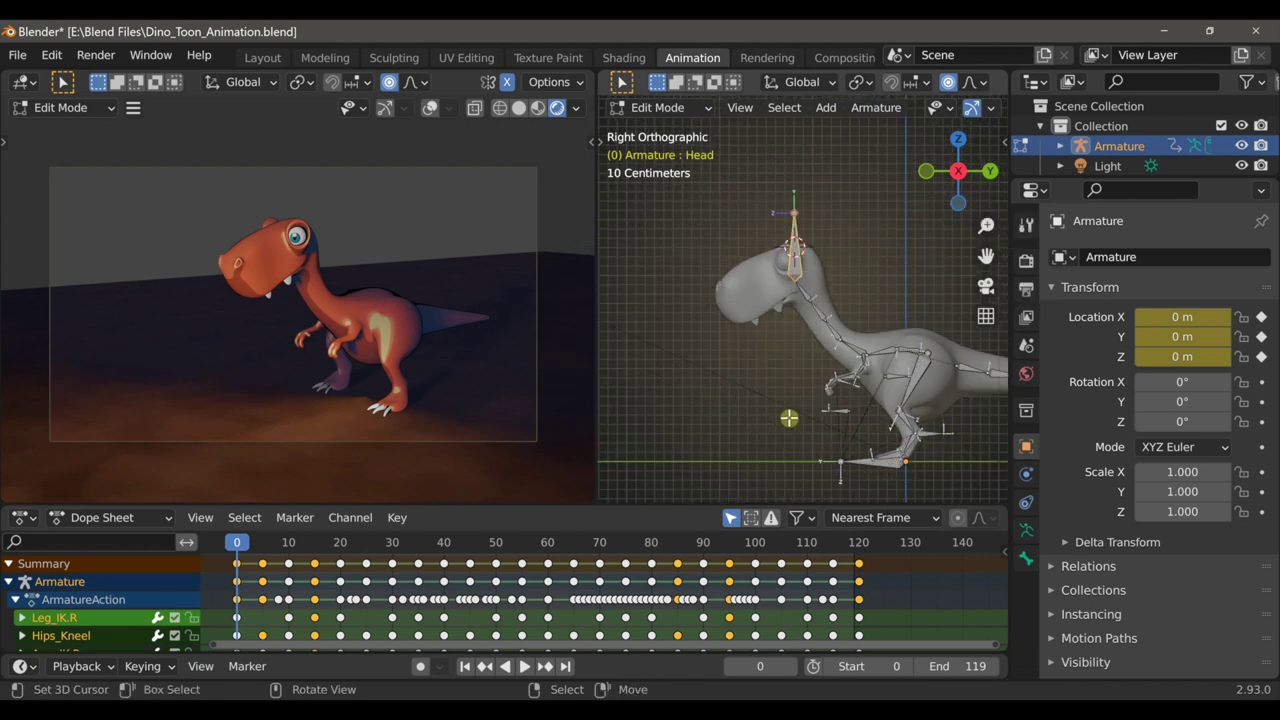
key("Tab")
Add a sphere empty at the 3D cursor and move it onto the dinosaur's head, at about Y -1.17 m, Z 1.99 m
key("shift+a")
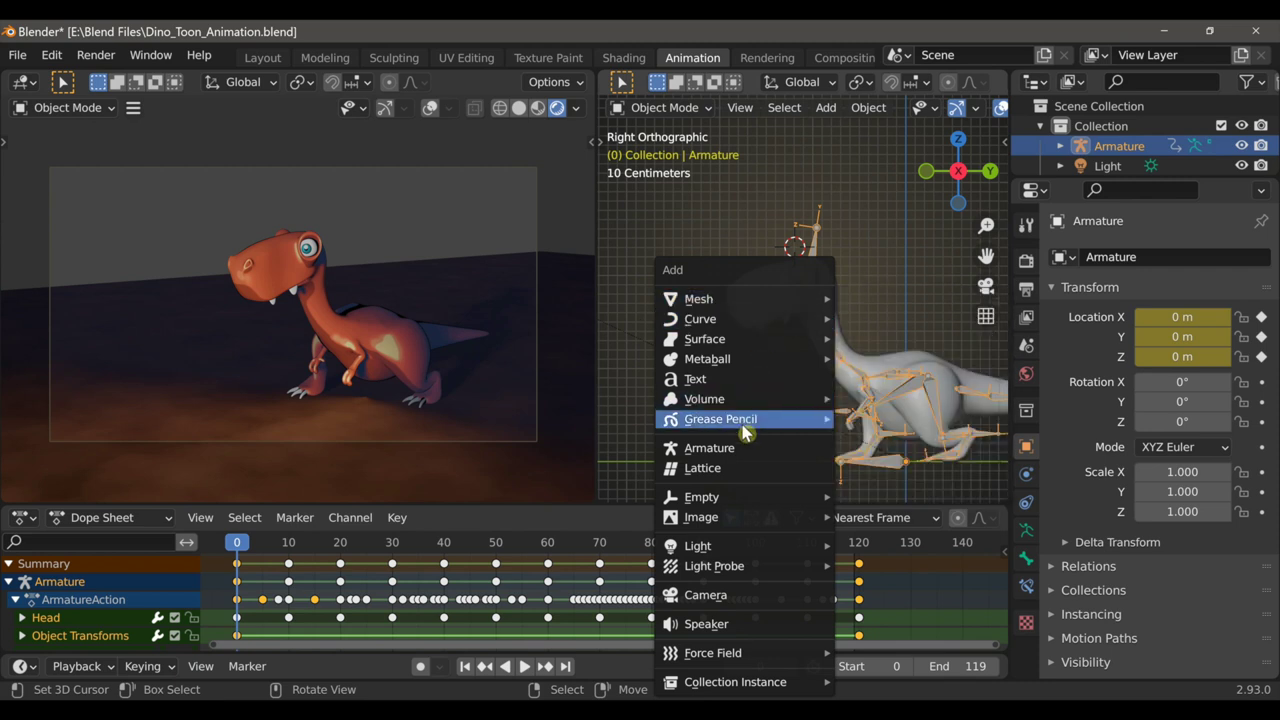
mouse_move(772, 500)
left_click(890, 602)
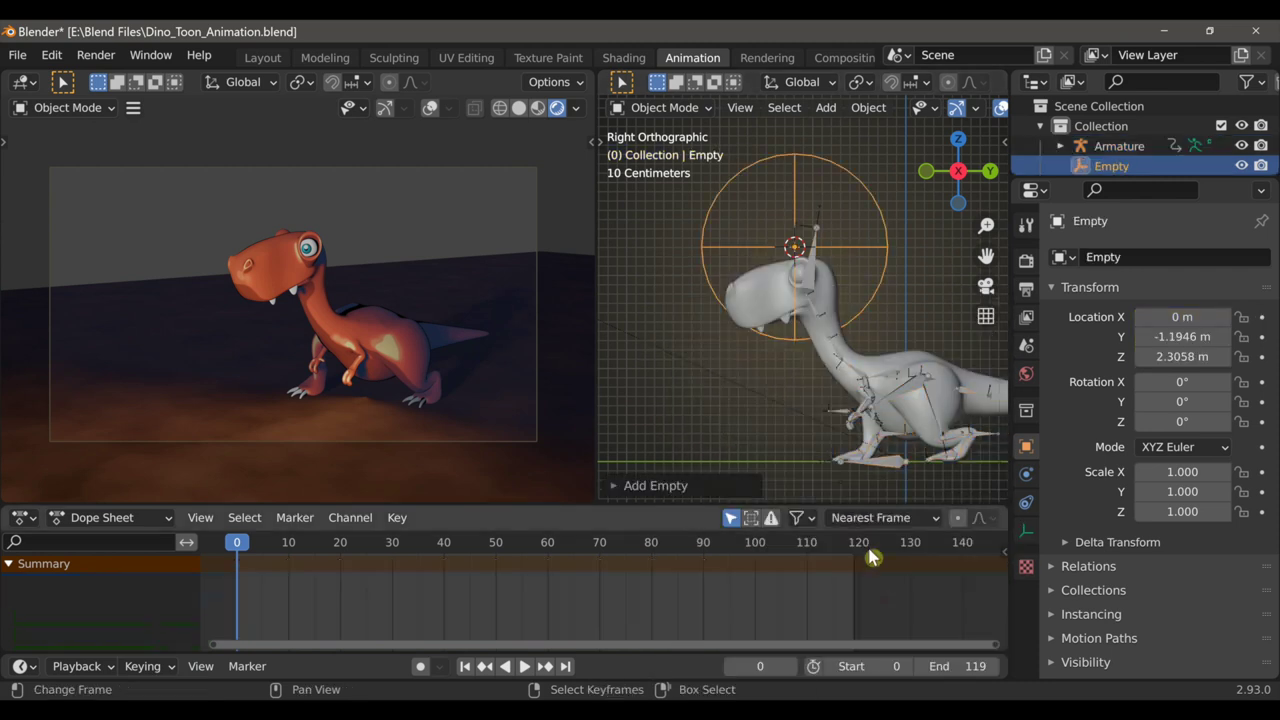
key("g")
left_click(855, 296)
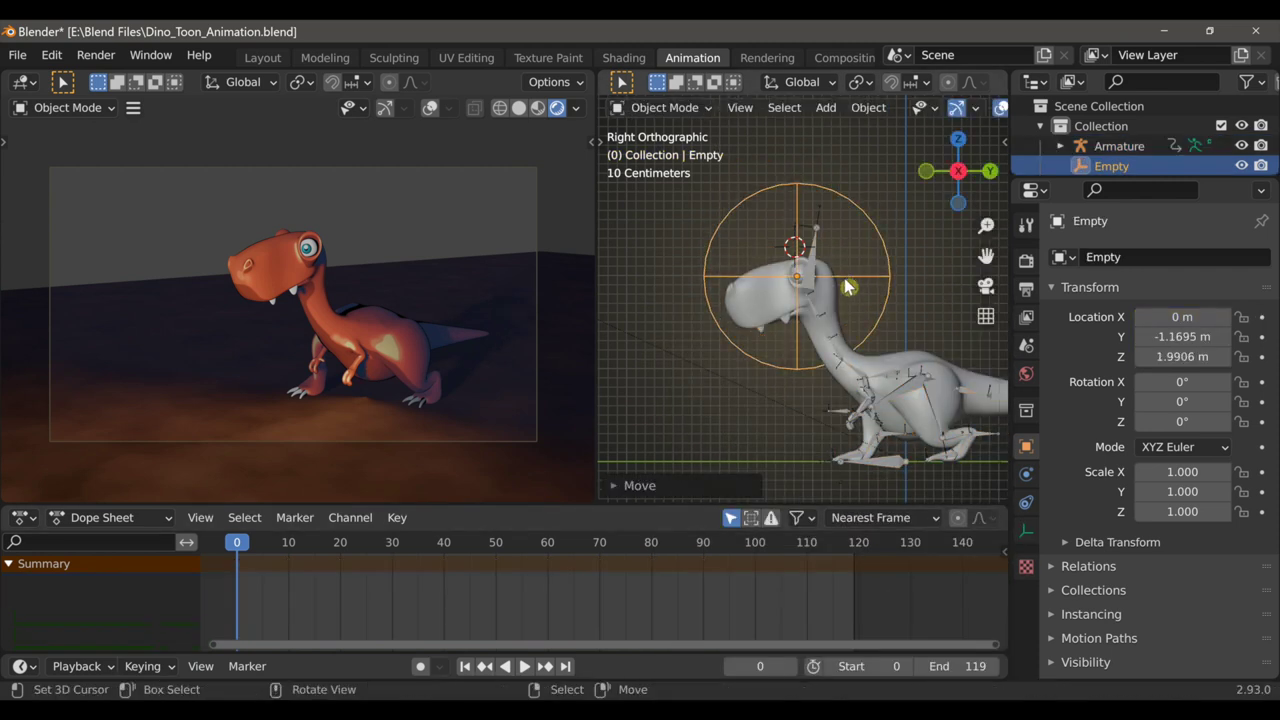
Parent the empty to the armature with the Object option and scrub to frame 4 to check that it follows
middle_click_drag(818, 373, 815, 340, "shift")
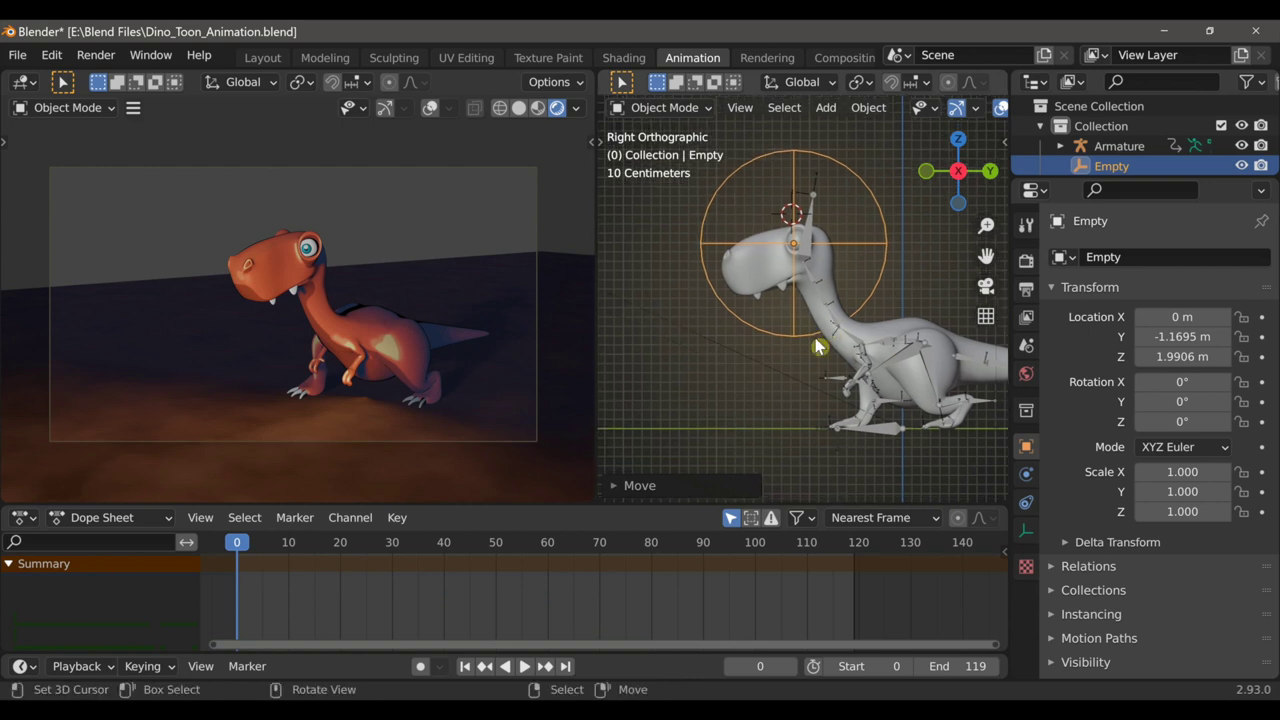
left_click(880, 435)
key("ctrl+p")
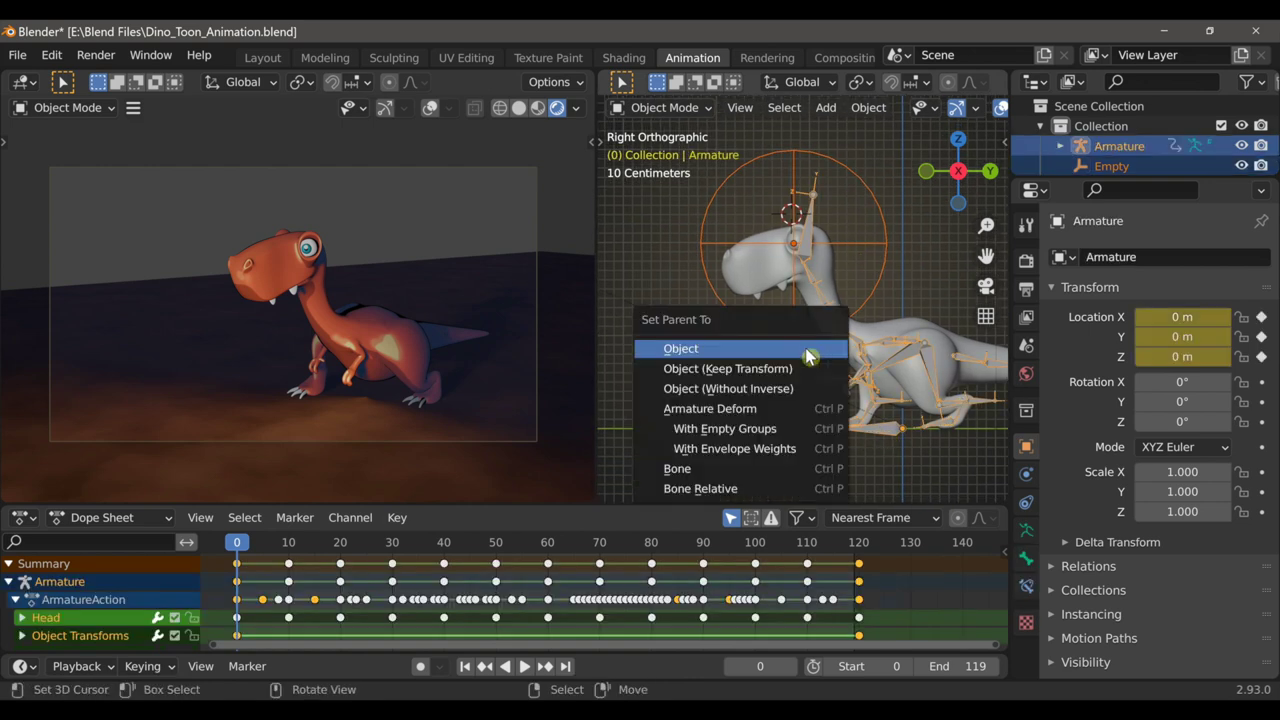
left_click(809, 356)
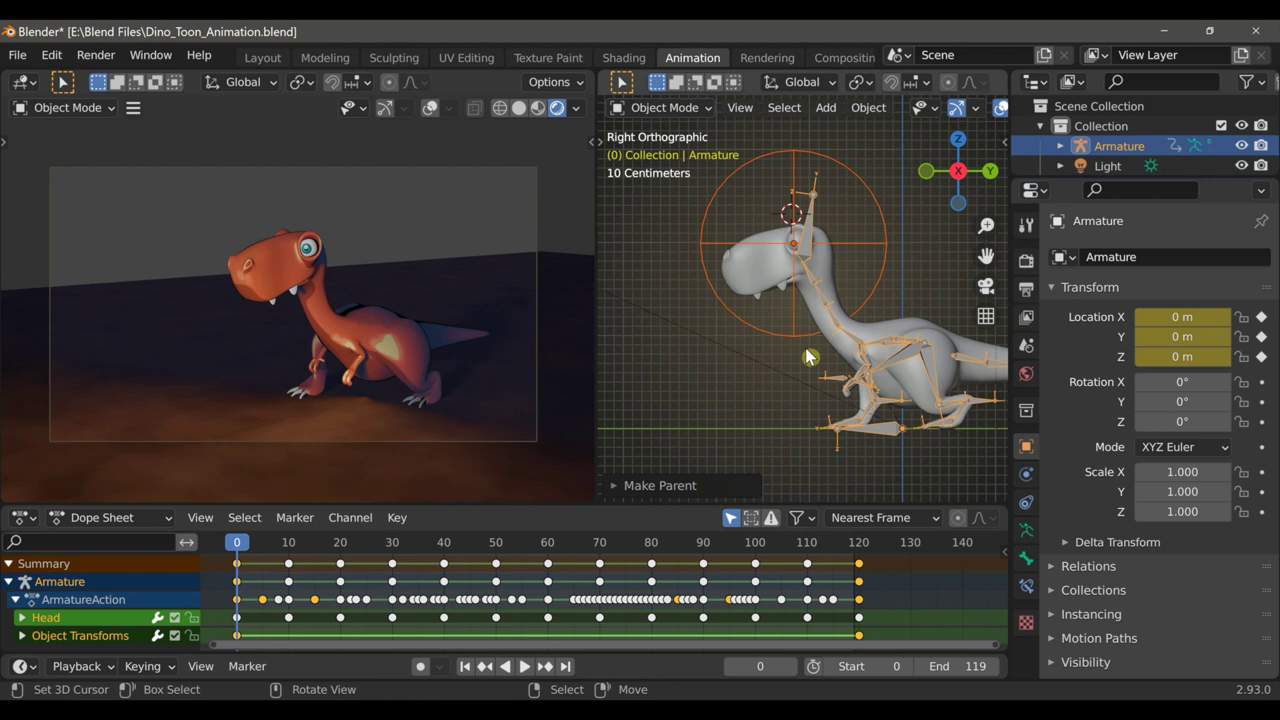
mouse_move(240, 550)
left_mouse_down()
mouse_move(288, 552)
mouse_move(232, 566)
mouse_move(258, 568)
left_mouse_up()
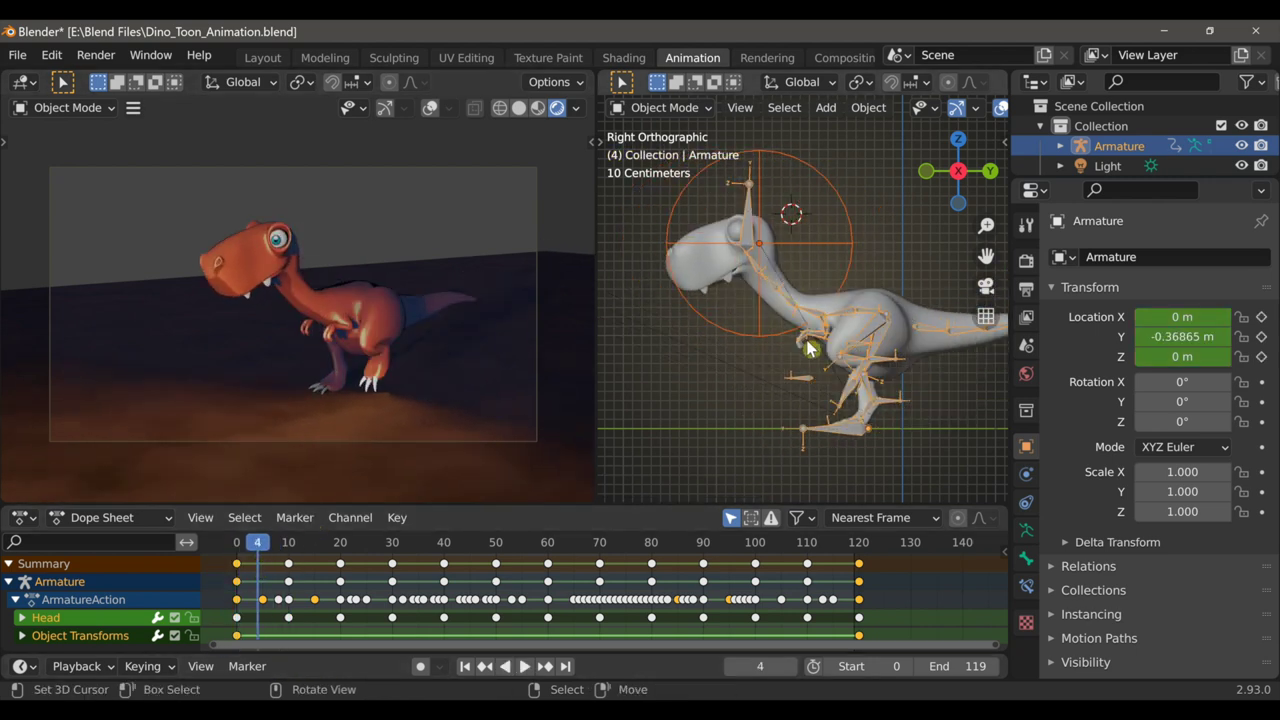
Enable Depth of Field on the scene camera and set the Empty as its focus object
scroll(766, 366, "down", 4)
left_click(674, 255)
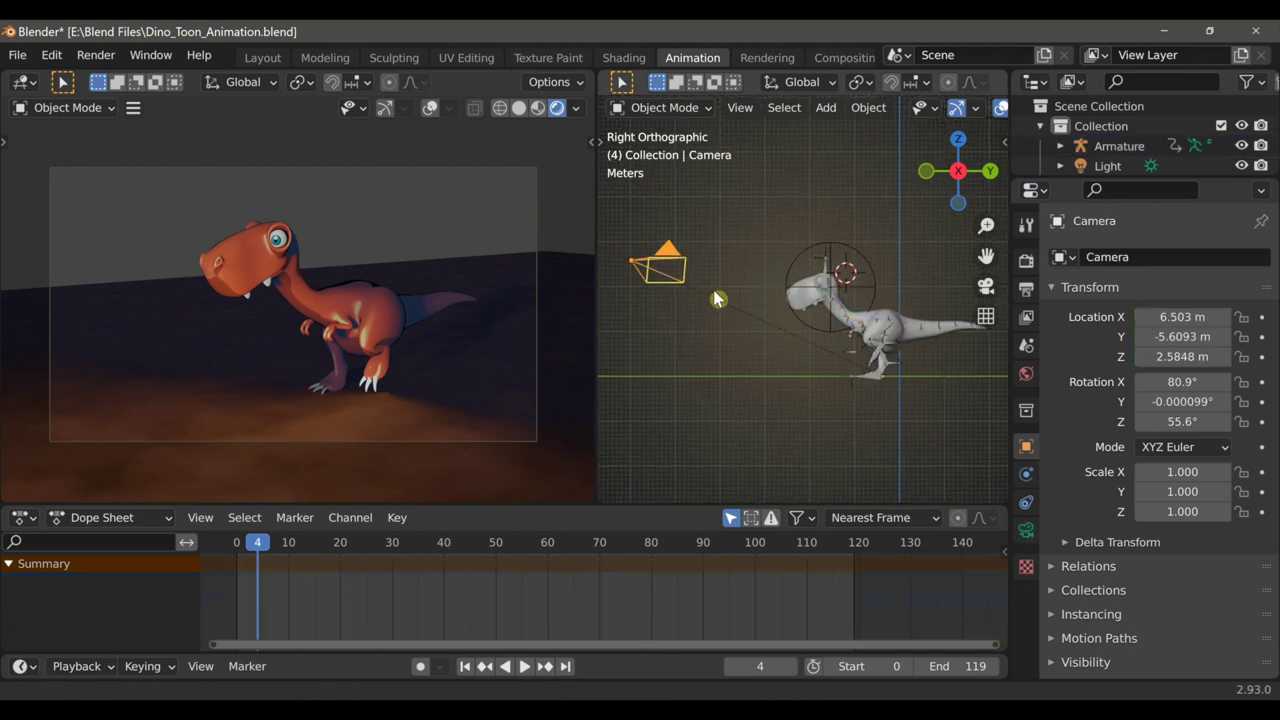
left_click(1025, 530)
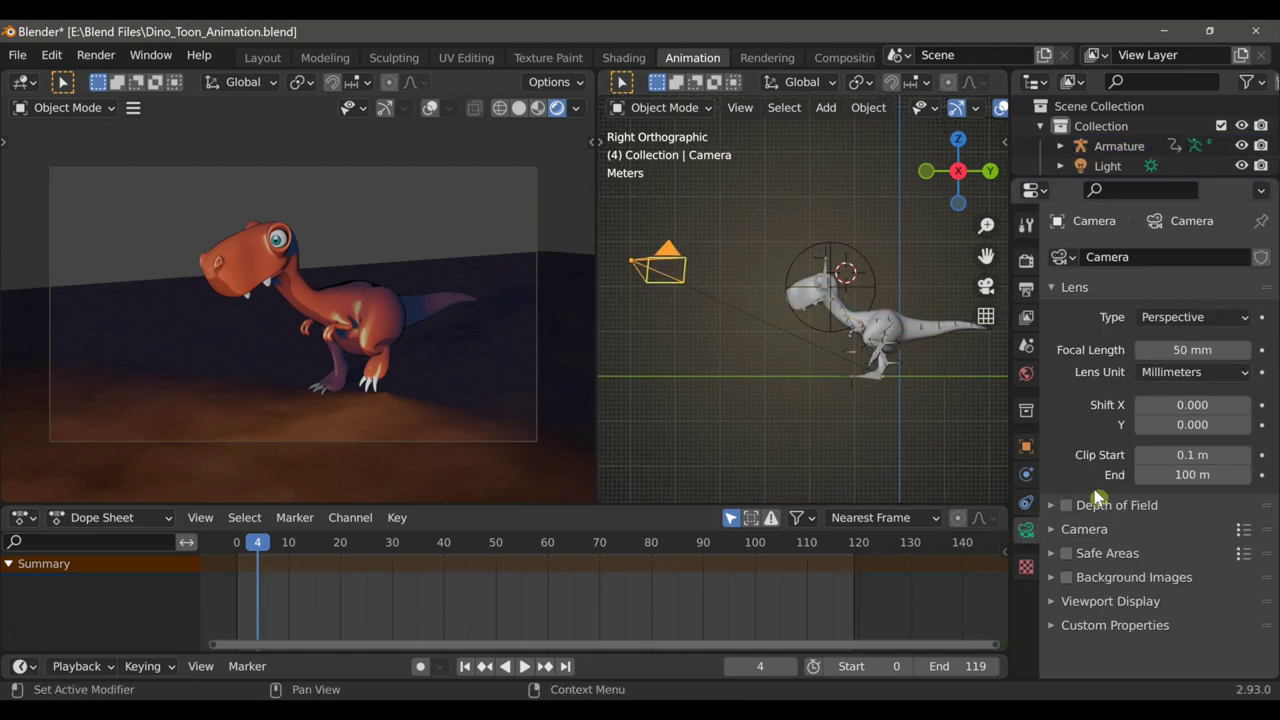
left_click(1052, 508)
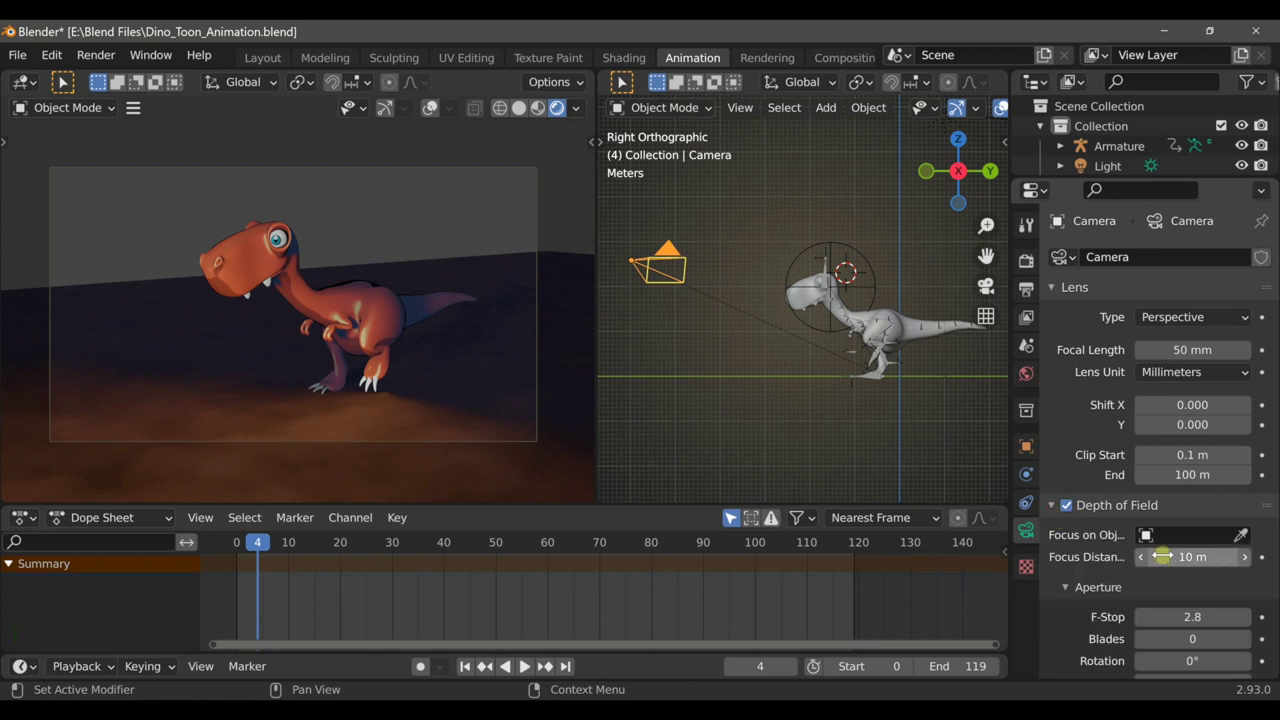
left_click(1178, 536)
left_click(1086, 396)
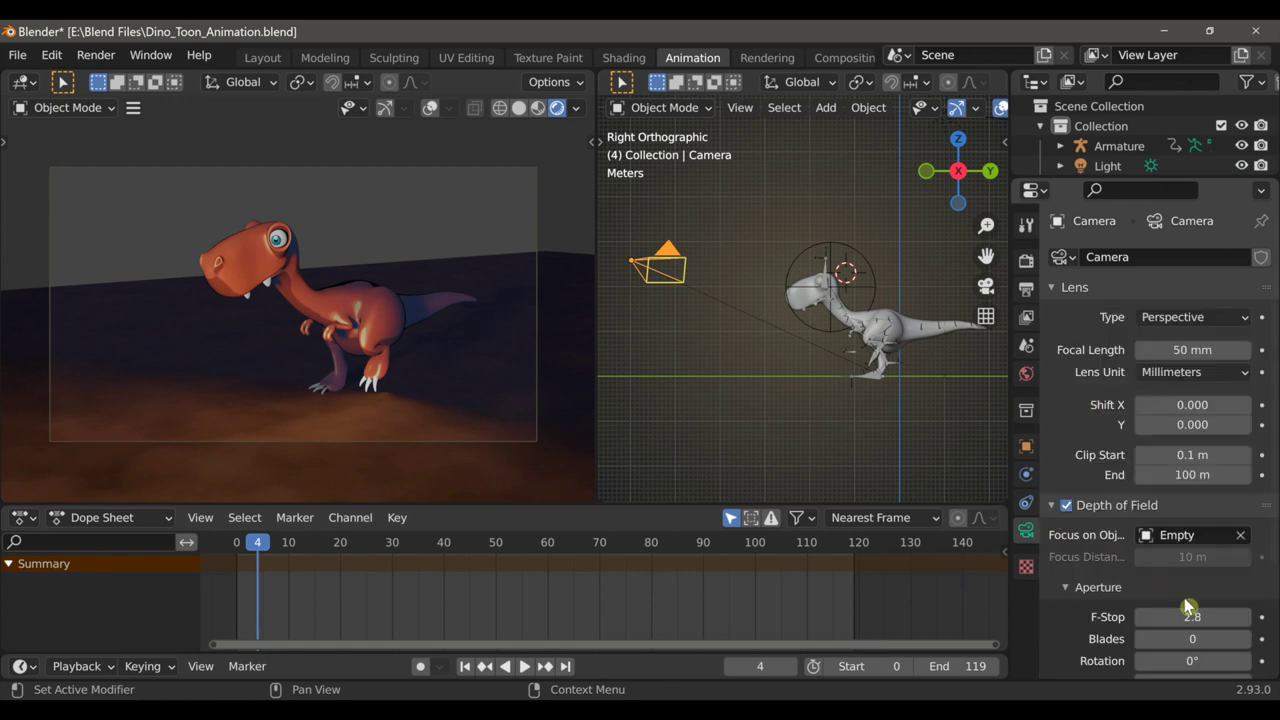
Set the camera's depth of field F-Stop to 0.5
scroll(1187, 606, "down", 2)
left_click_drag(1194, 553, 1140, 552)
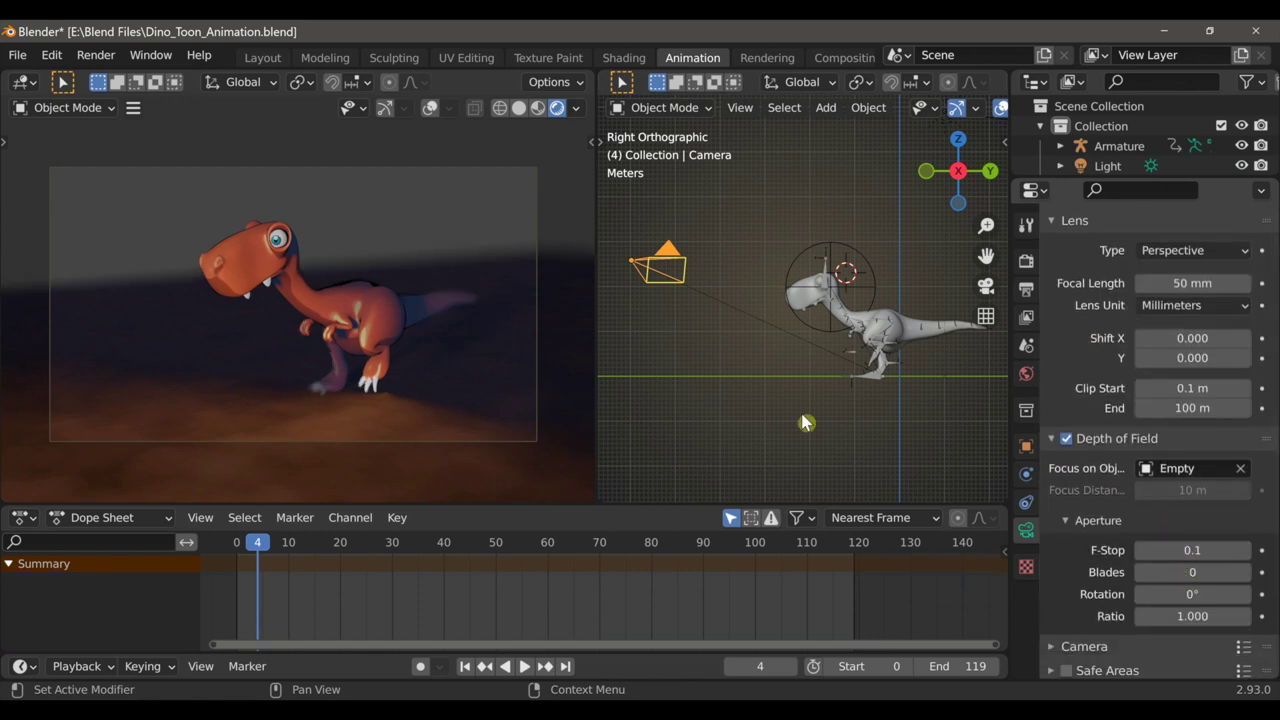
scroll(430, 300, "up", 1)
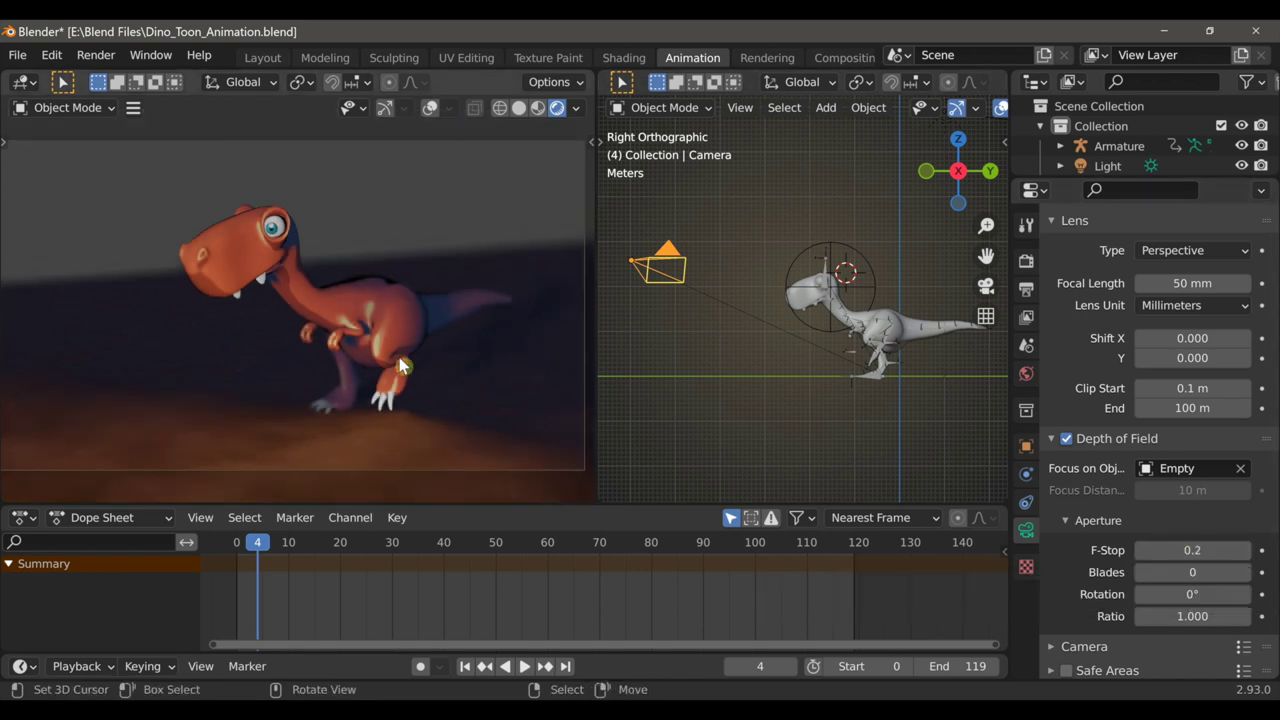
left_click_drag(1180, 550, 1190, 551)
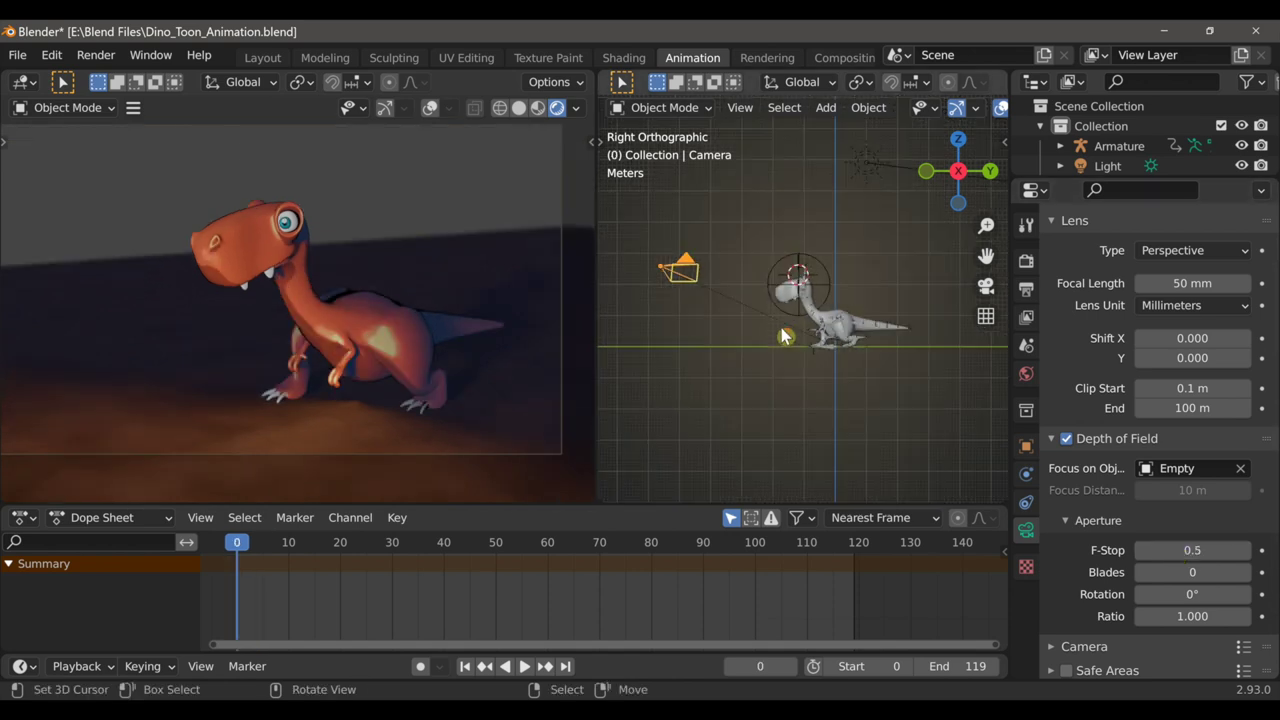
Add the Bush Detailed model from the Smooth Bushes category of the Fade Assets library
middle_click_drag(786, 337, 877, 345)
key("n")
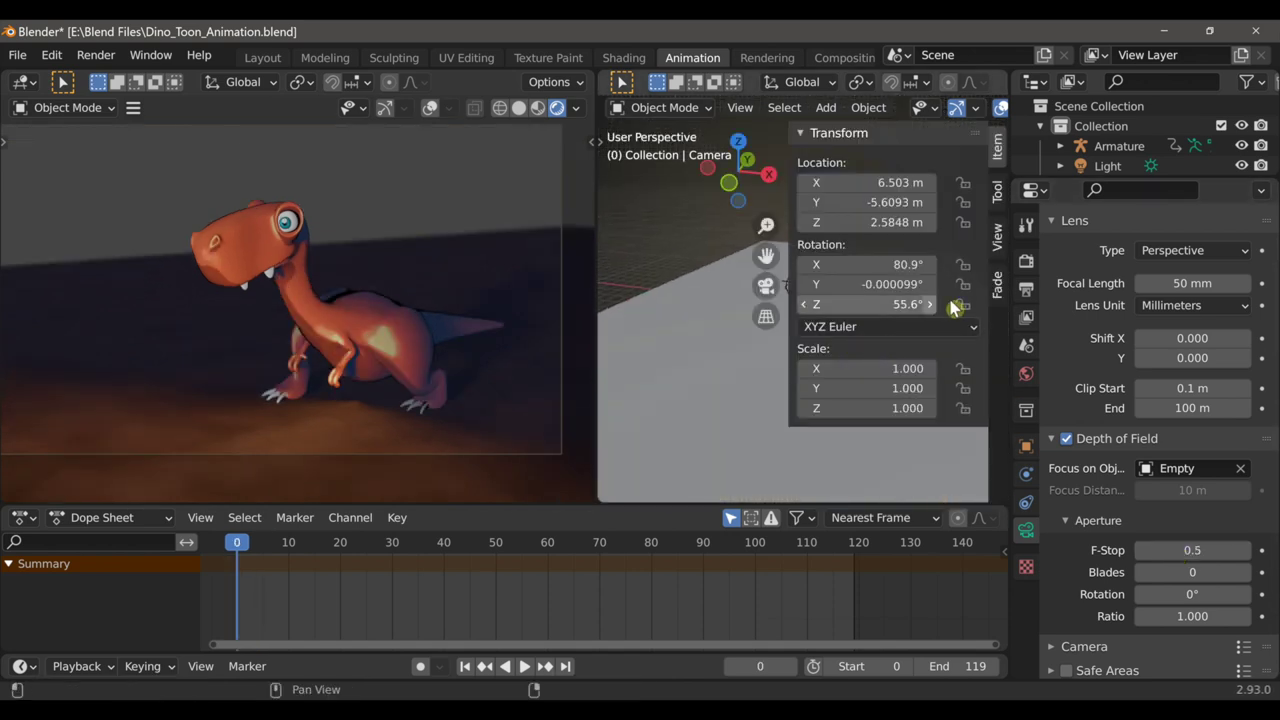
left_click(997, 285)
left_click(826, 225)
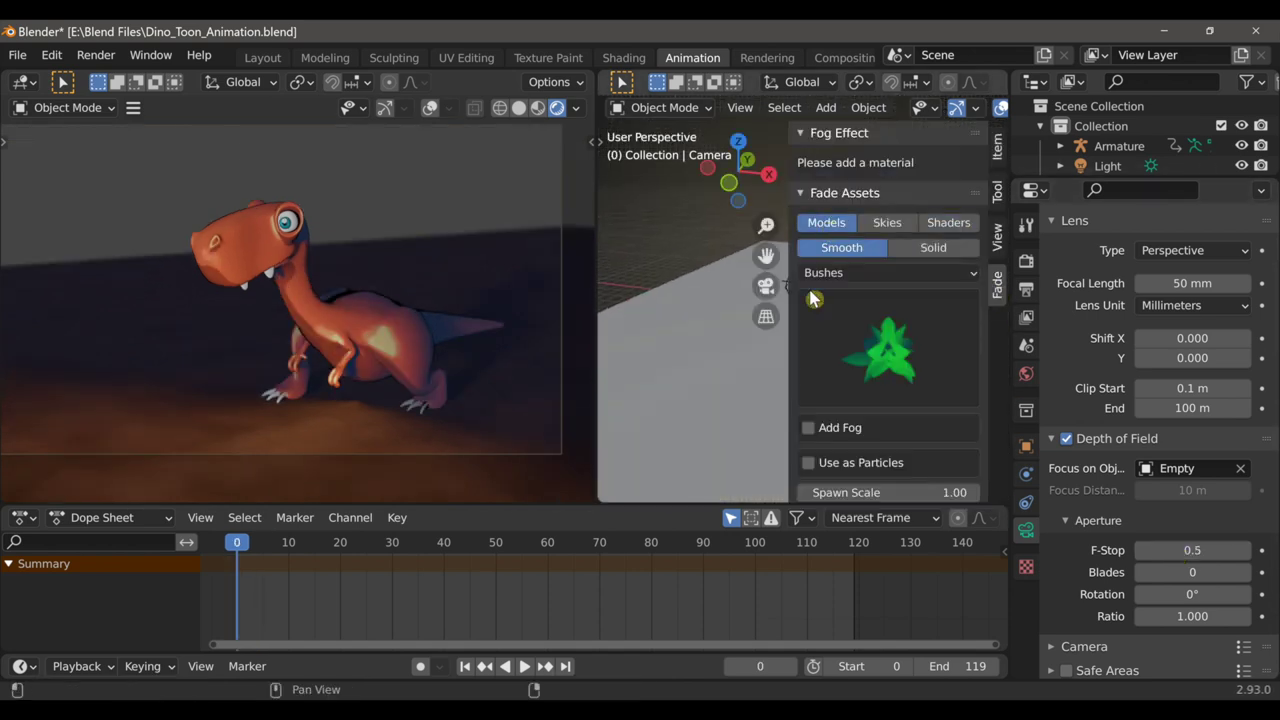
left_click(840, 272)
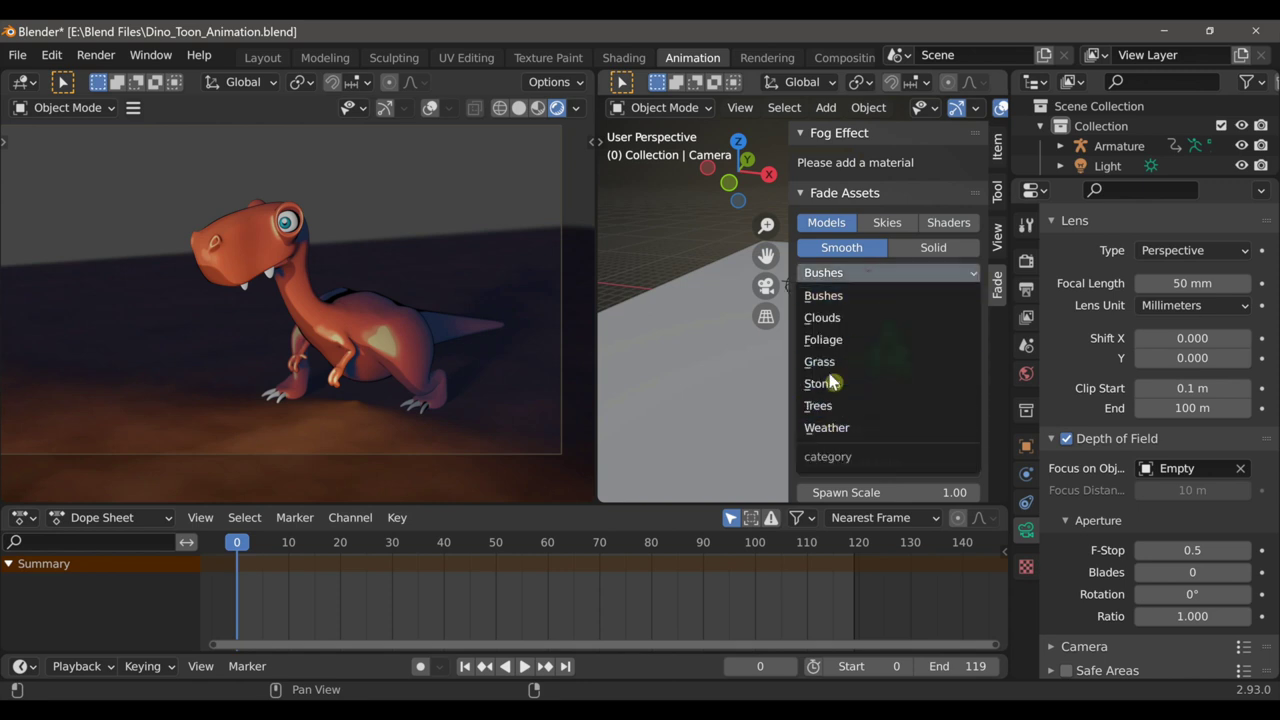
left_click(837, 298)
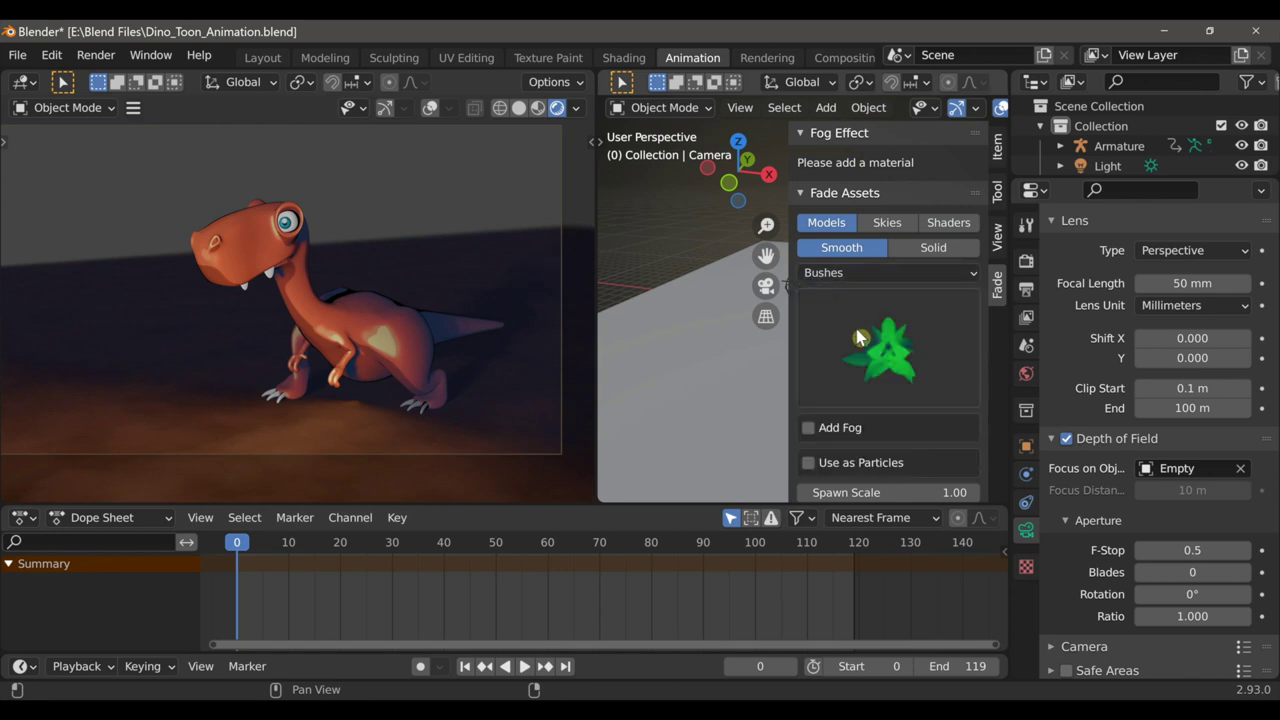
left_click(860, 342)
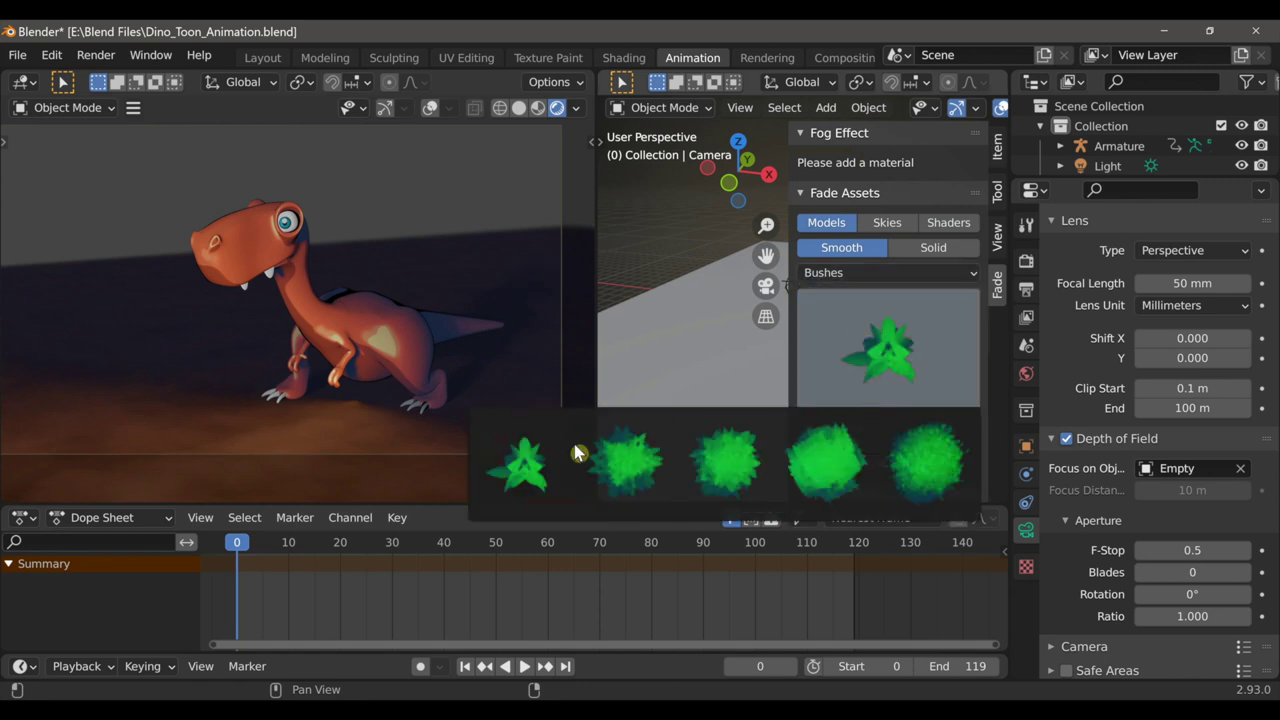
left_click(903, 458)
scroll(893, 395, "down", 1)
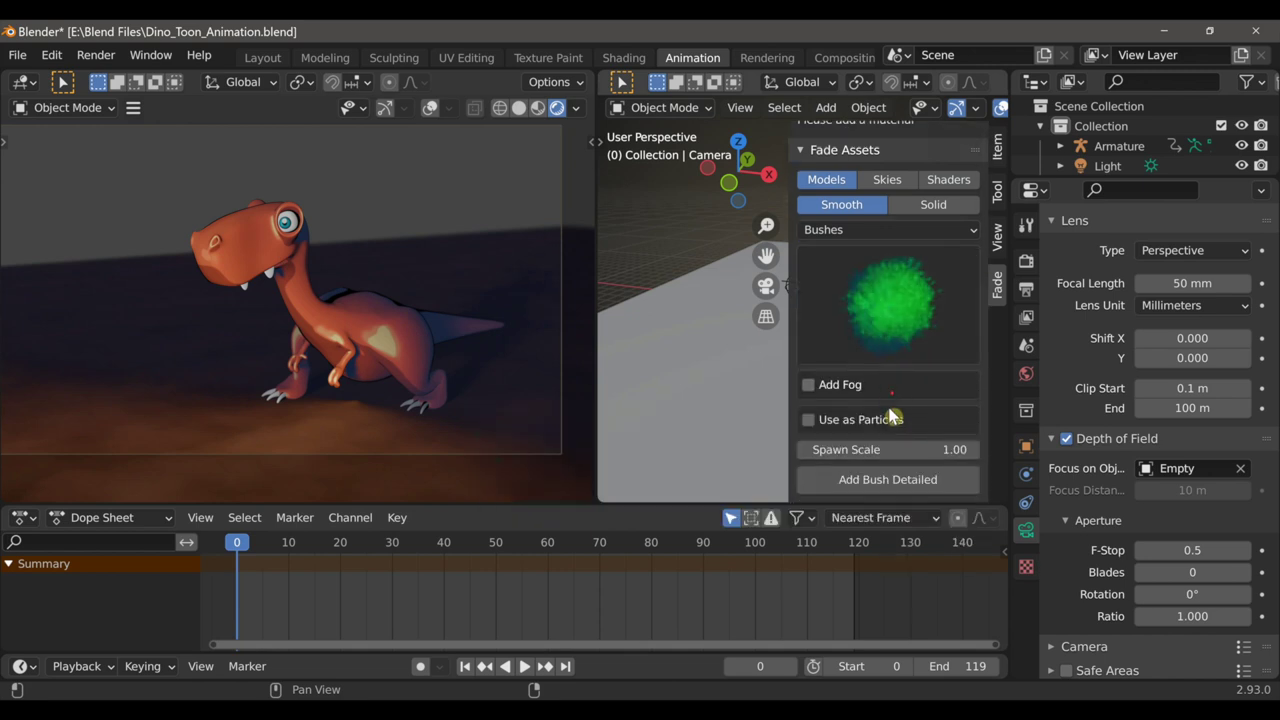
left_click(875, 472)
In top view, move the bush from the scene centre to the ground's far corner behind the dinosaur
key("KP_7")
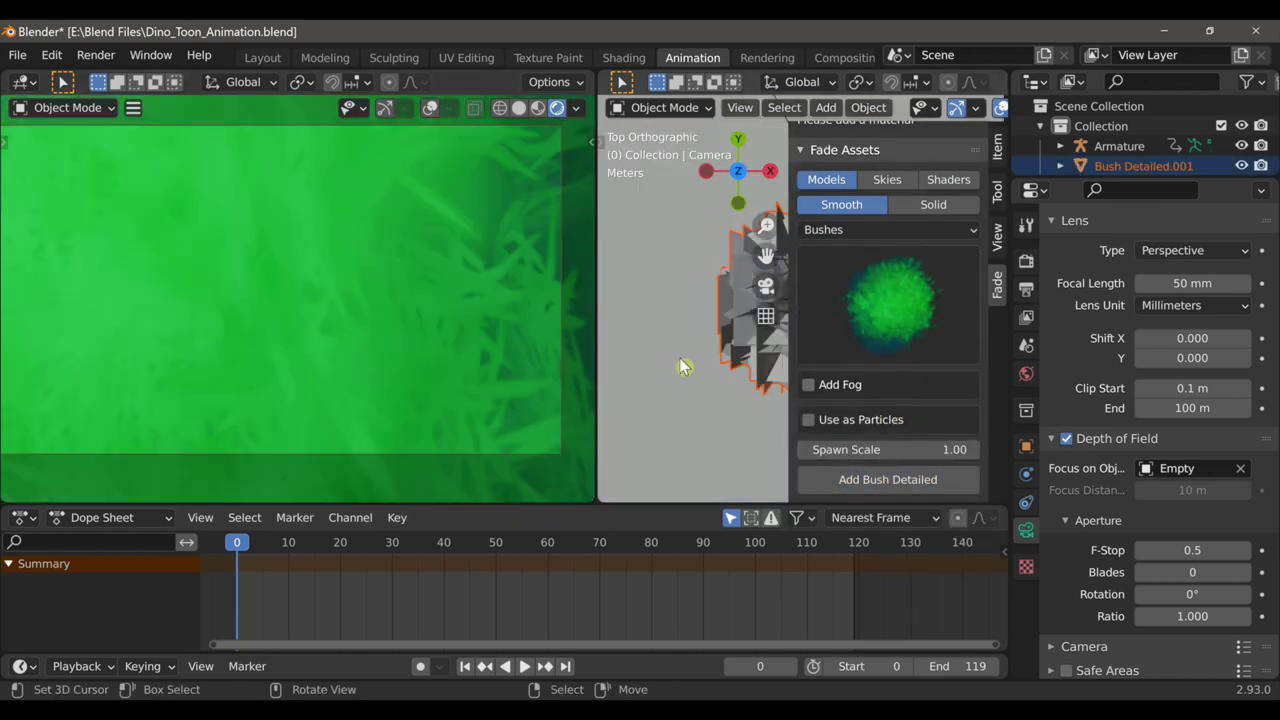
key("n")
scroll(740, 343, "down", 6)
left_click(784, 302)
middle_click_drag(782, 322, 810, 383, "shift")
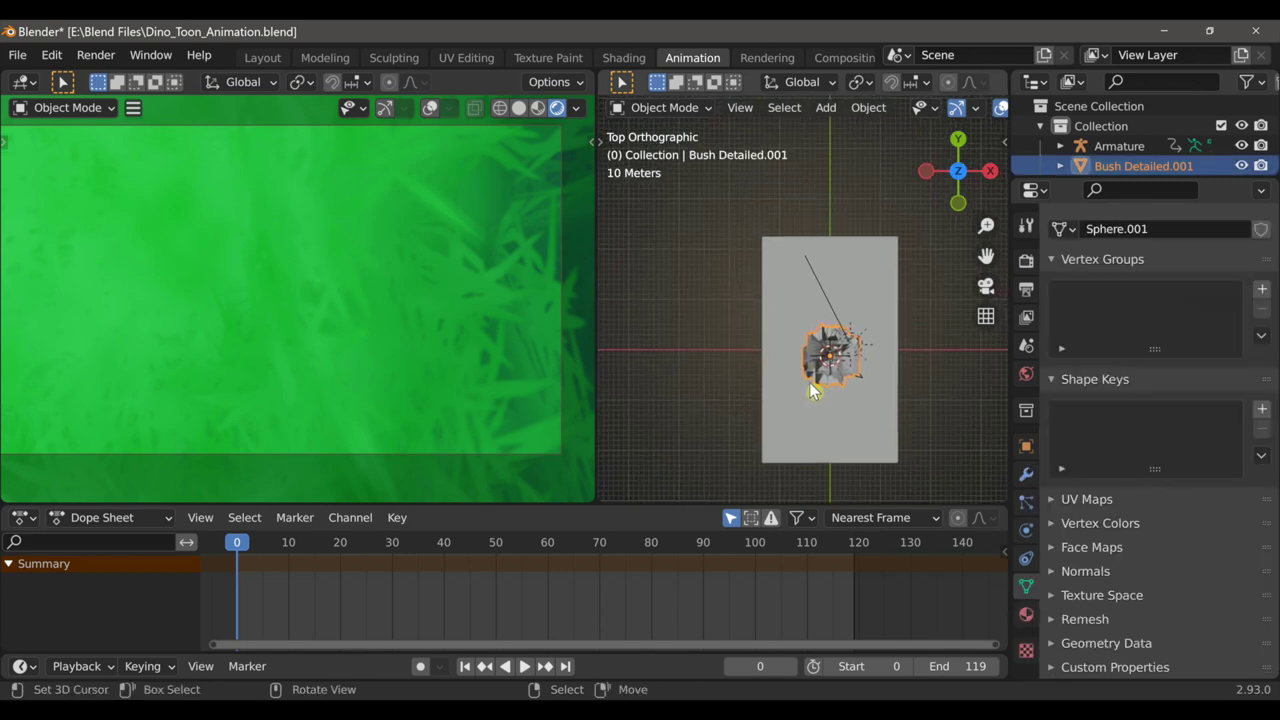
key("g")
left_click(738, 279)
middle_click_drag(775, 314, 790, 312, "shift")
scroll(489, 260, "down", 1)
middle_click_drag(489, 260, 496, 268, "shift")
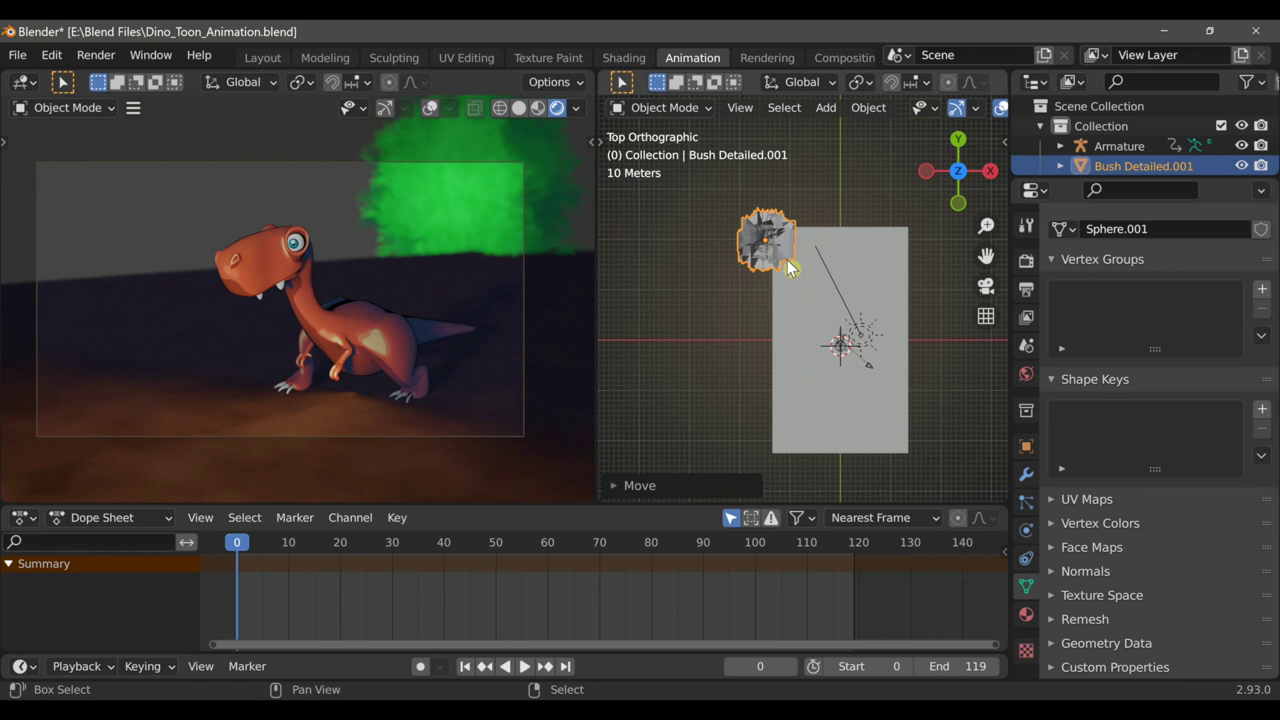
Duplicate the bush, scale the copy down and place it next to the first along the ground's edge
key("shift+d")
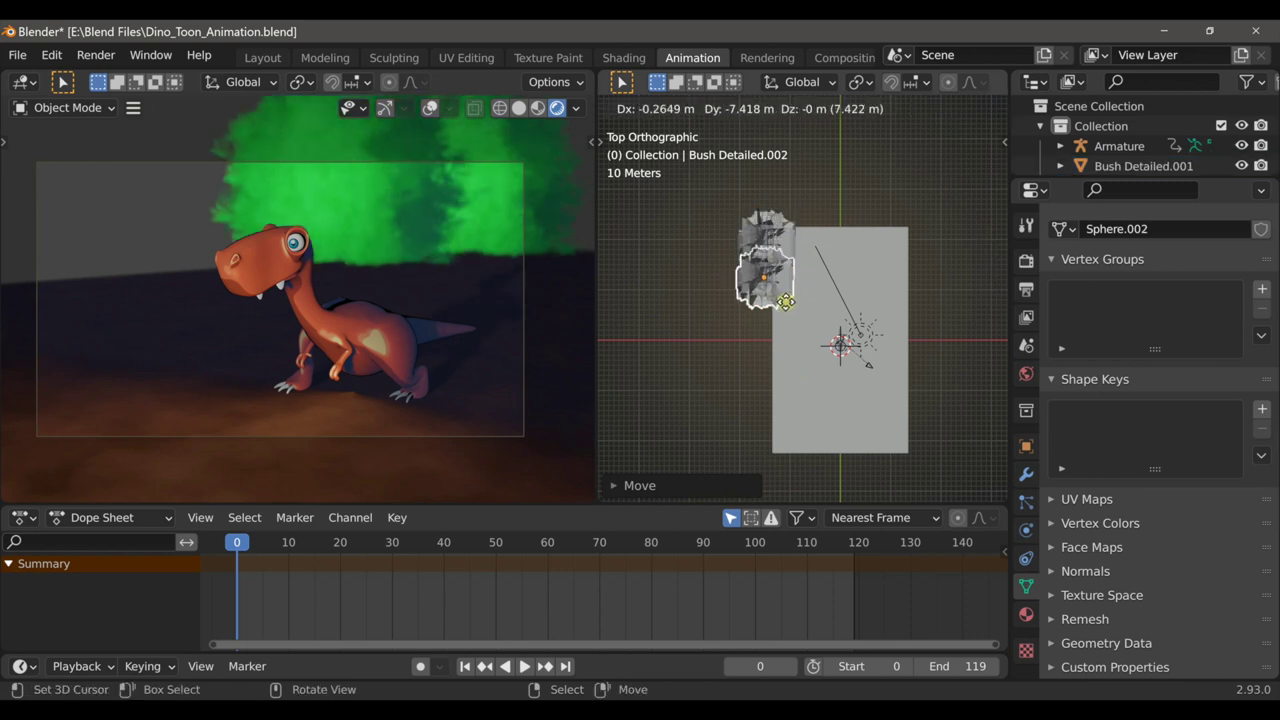
left_click(791, 308)
key("s")
left_click(850, 346)
scroll(800, 320, "up", 2)
key("g")
left_click(420, 276)
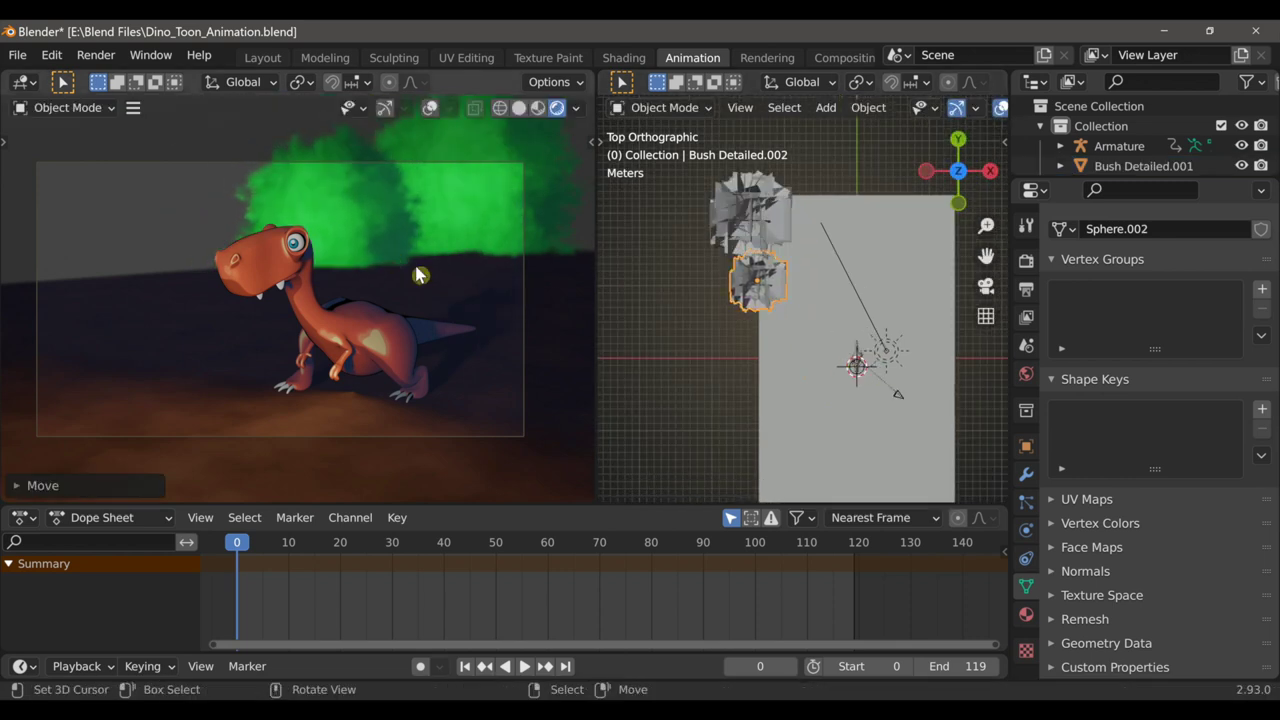
Rotate the copied bush and add further scaled duplicates to form a continuous row along the ground's edge behind the dinosaur
scroll(783, 331, "up", 1)
key("r")
key("r")
left_click(748, 331)
scroll(748, 325, "down", 1)
key("shift+d")
left_click(737, 333)
key("s")
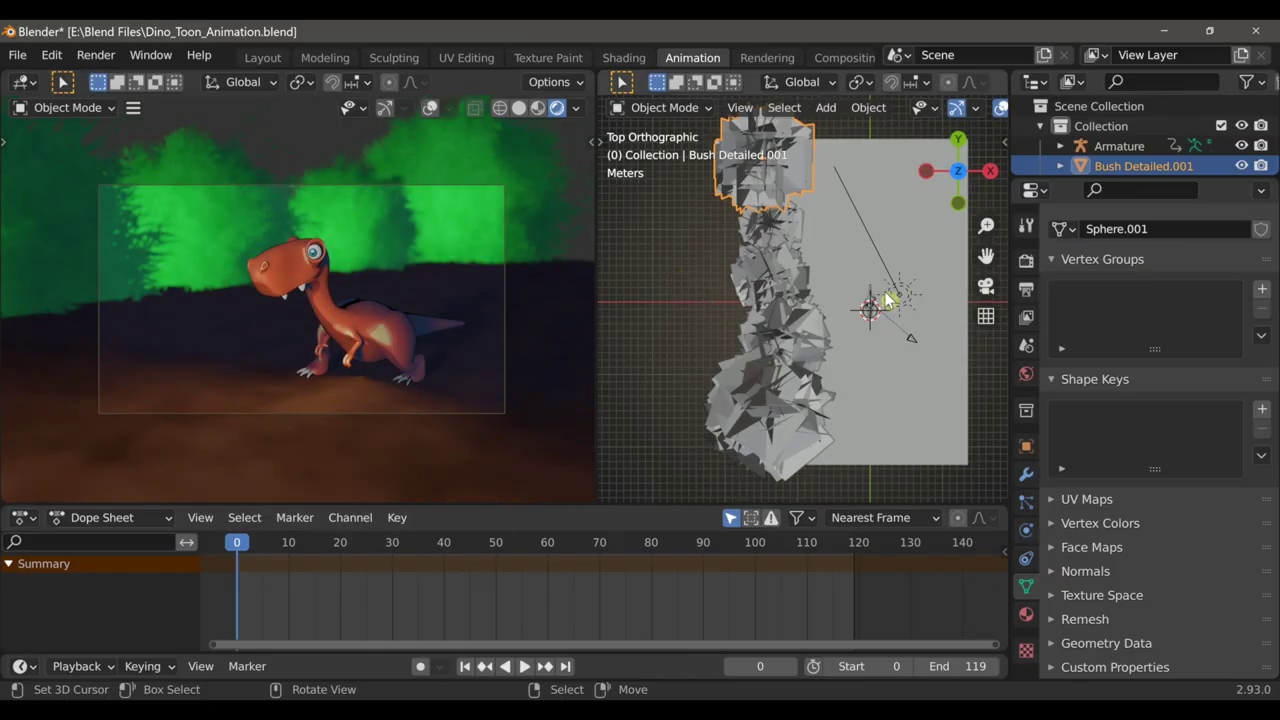
Add the Grass Medium model from the Grass category of the Fade Assets library
key("n")
left_click(888, 238)
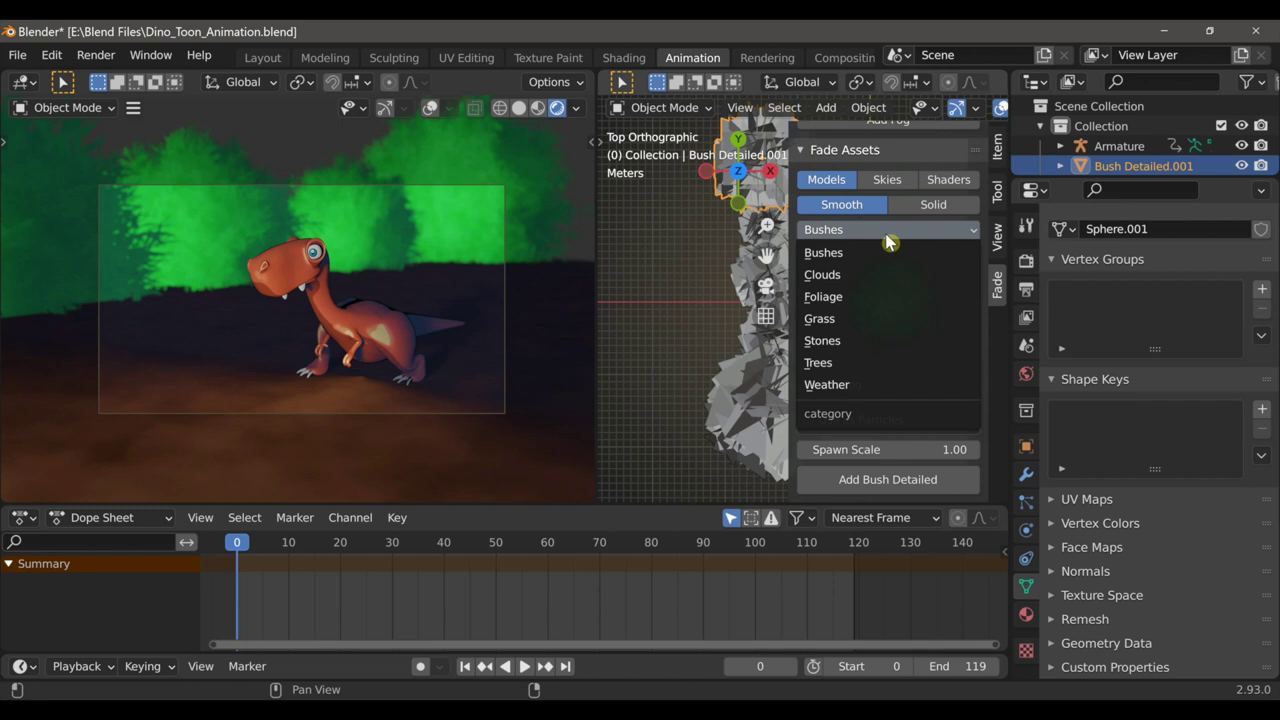
left_click(873, 320)
left_click(873, 316)
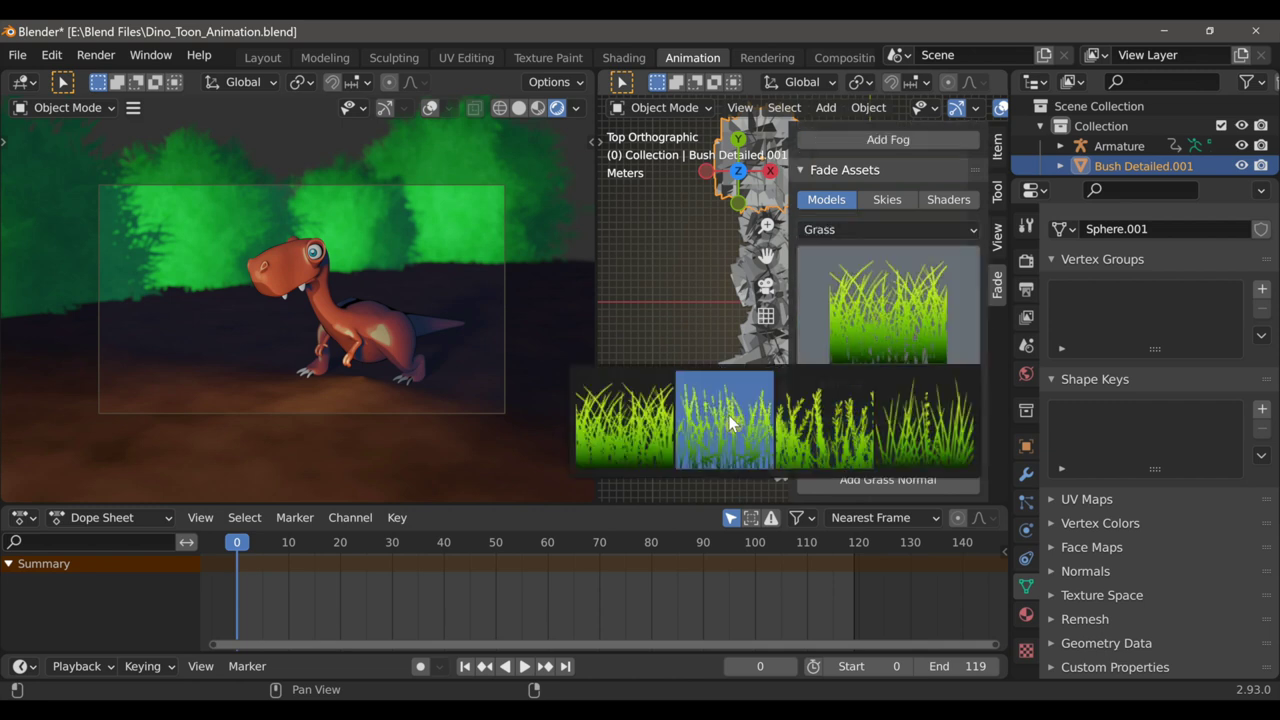
left_click(808, 424)
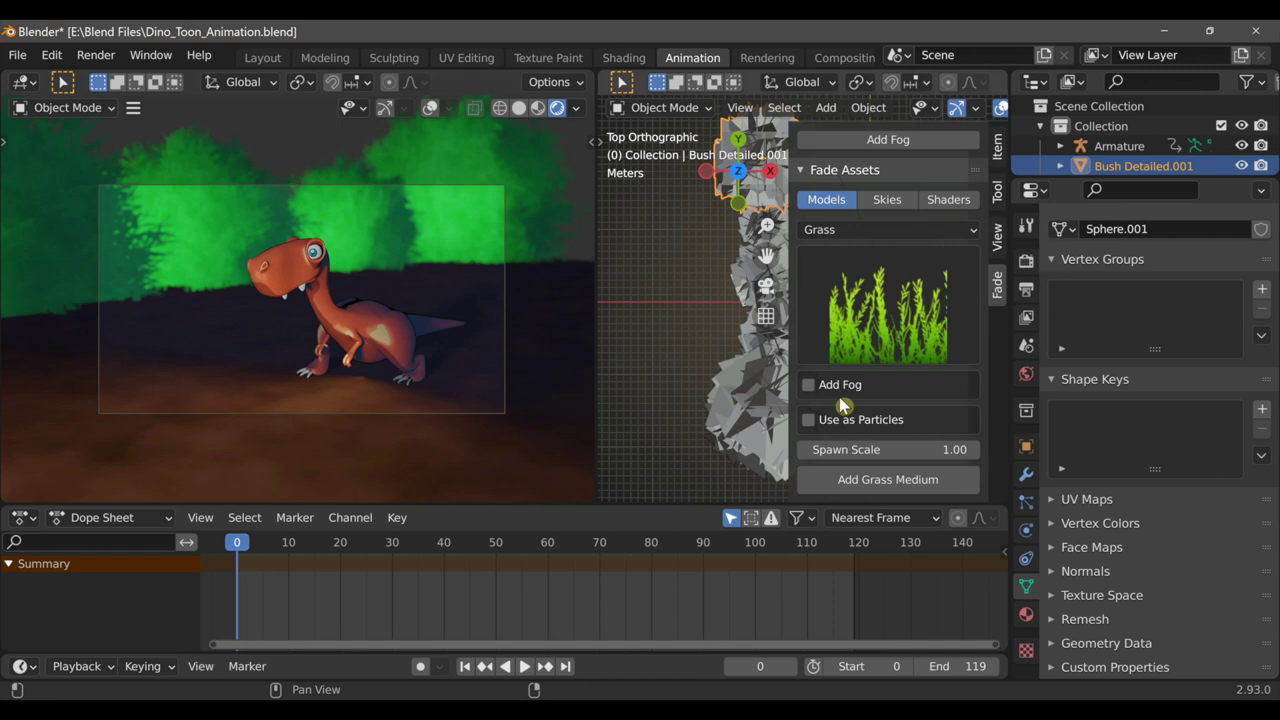
left_click(849, 480)
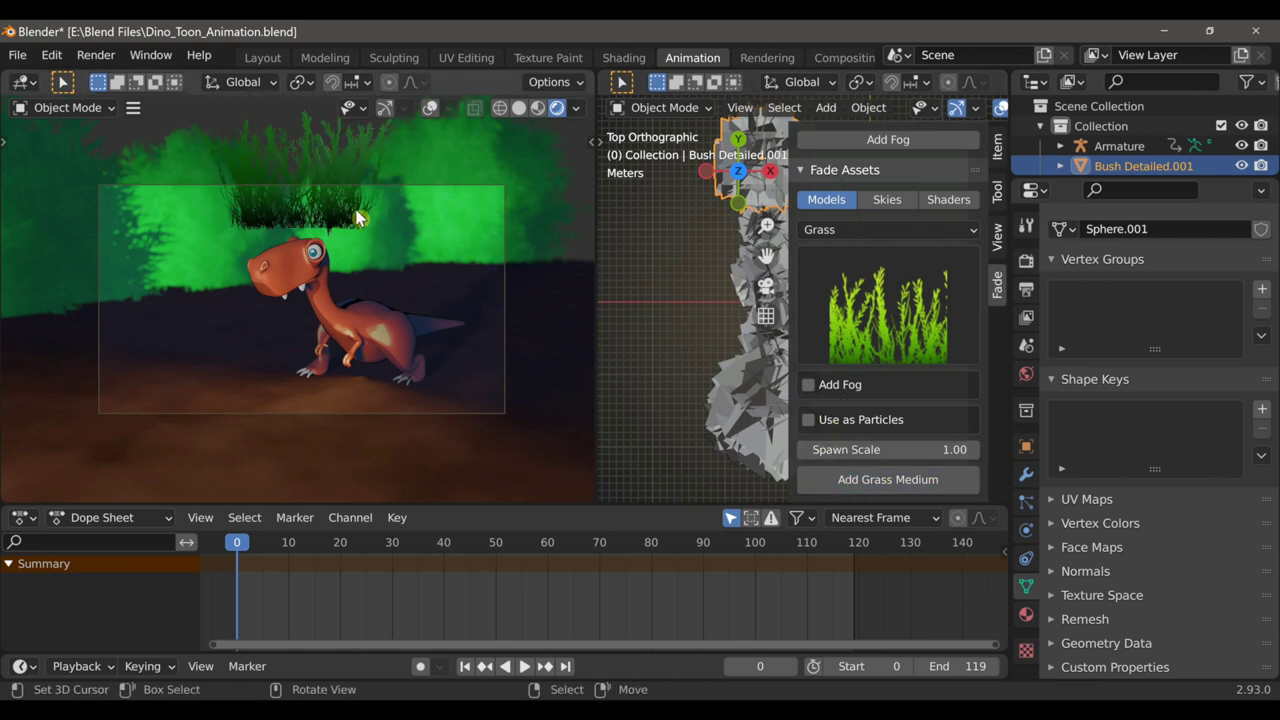
key("n")
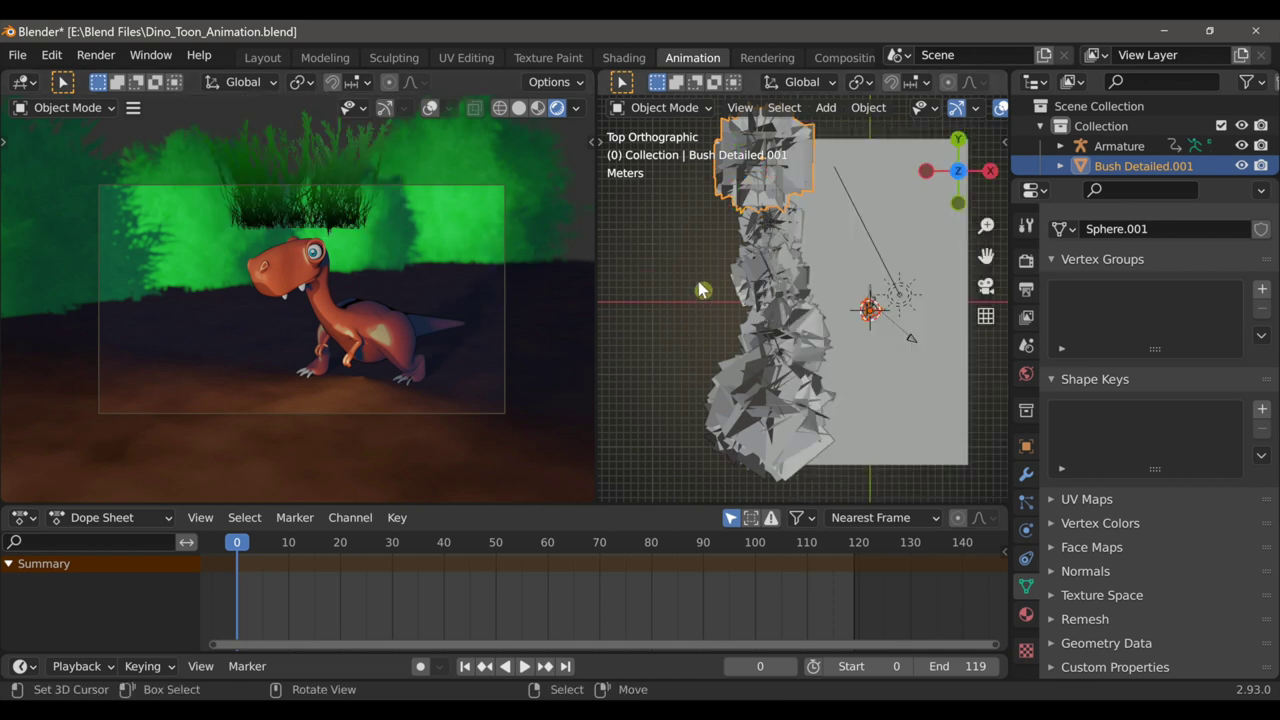
Scale the new grass clump and move it onto the ground in front of the bush row
middle_click_drag(797, 334, 822, 237)
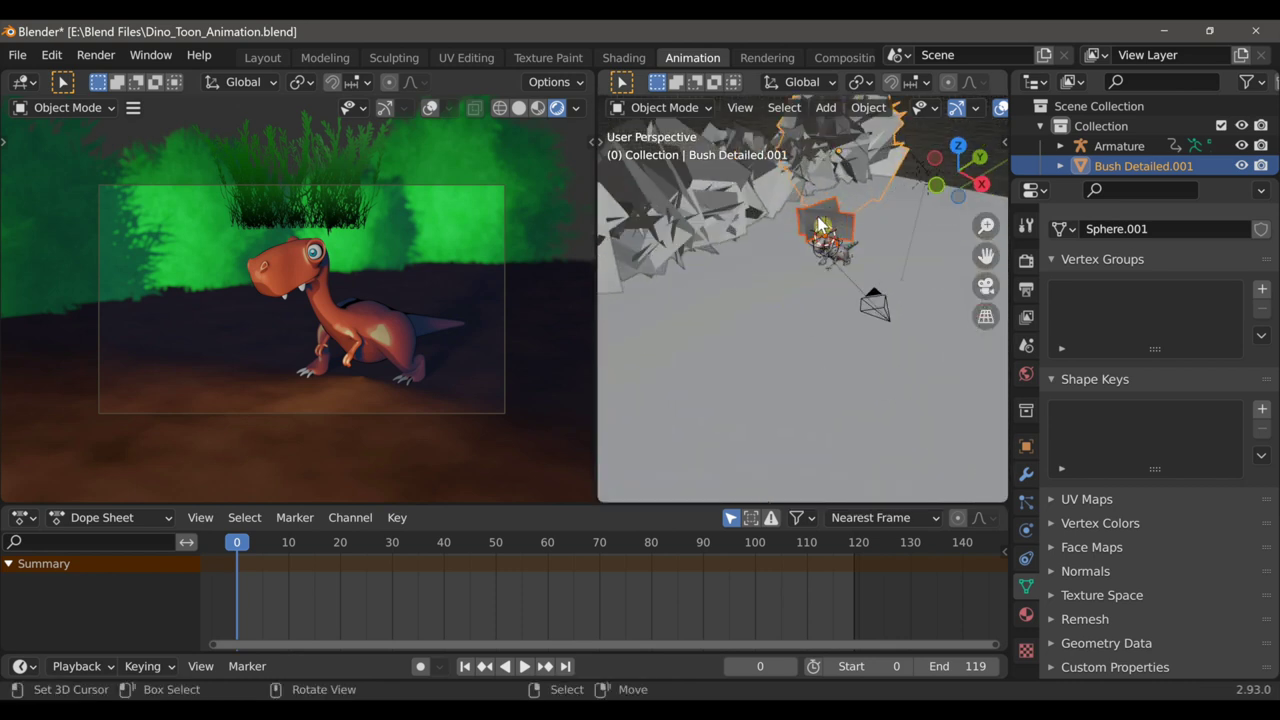
left_click(822, 237)
key("s")
left_click(876, 328)
middle_click_drag(876, 328, 891, 259)
left_click(826, 290)
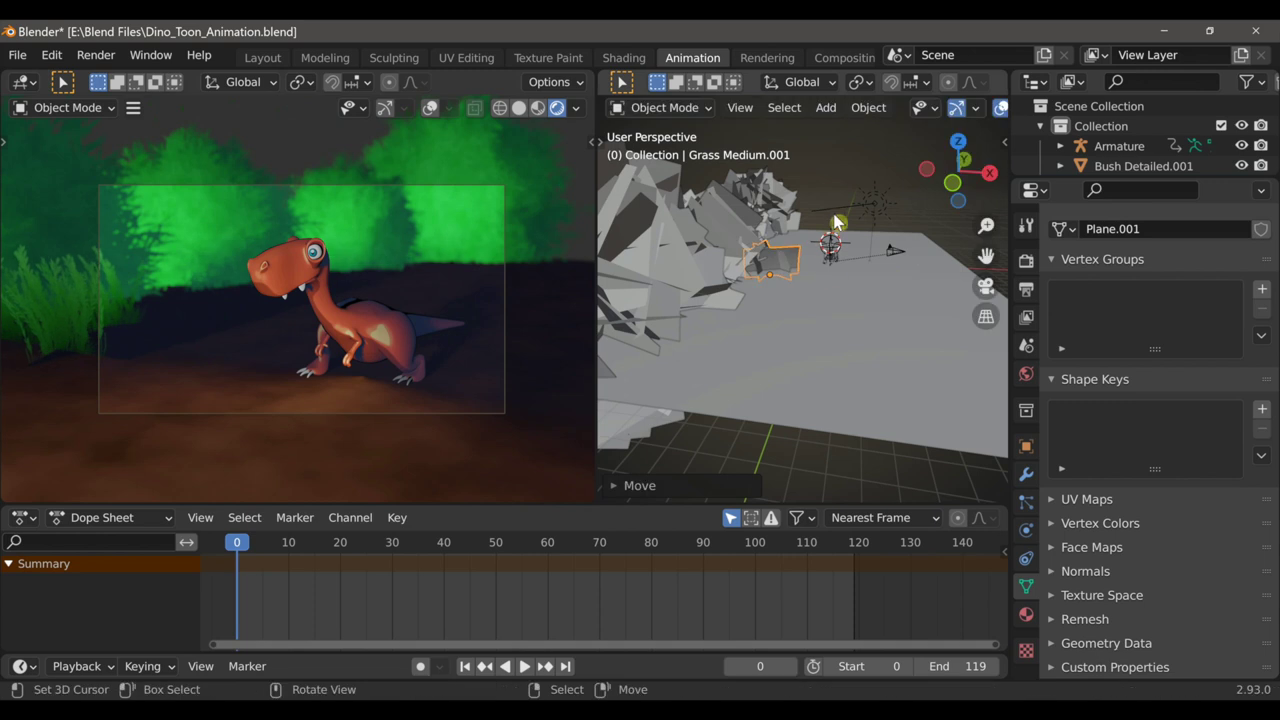
middle_click_drag(826, 290, 822, 352)
key("g")
left_click(795, 325)
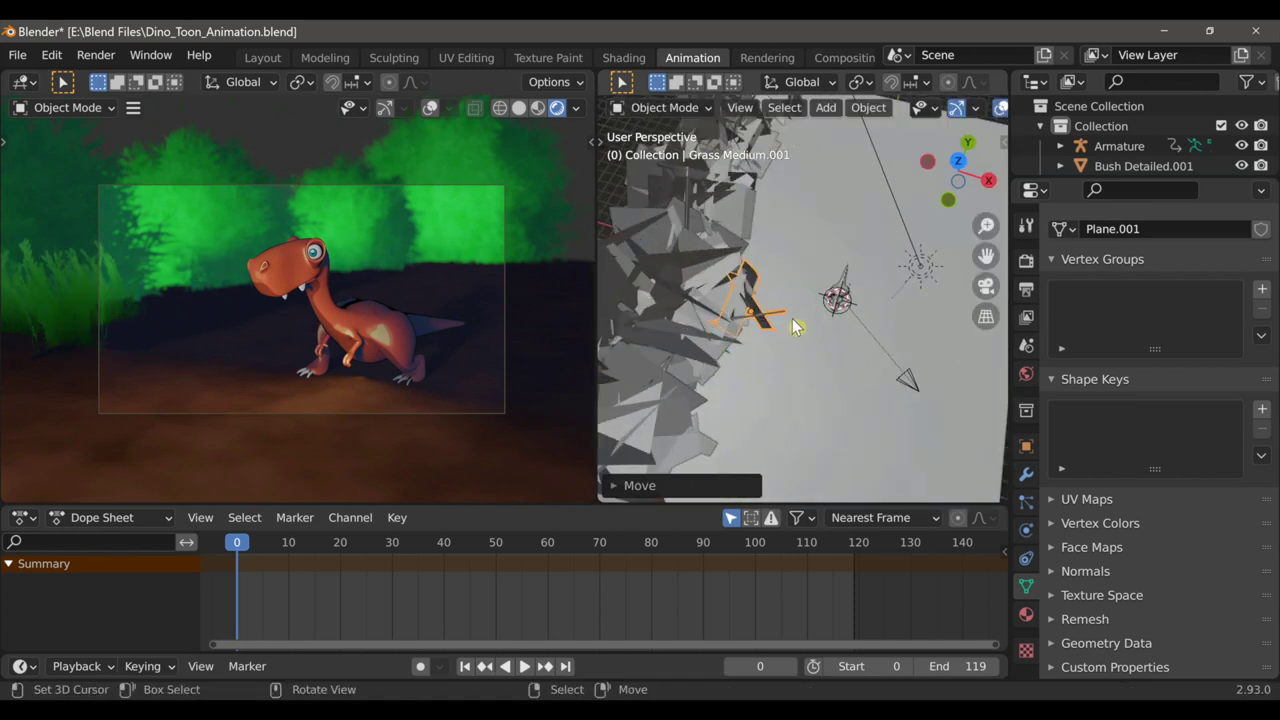
Move the grass clump near the dinosaur and set its material's Shadow Mode to None
key("KP_7")
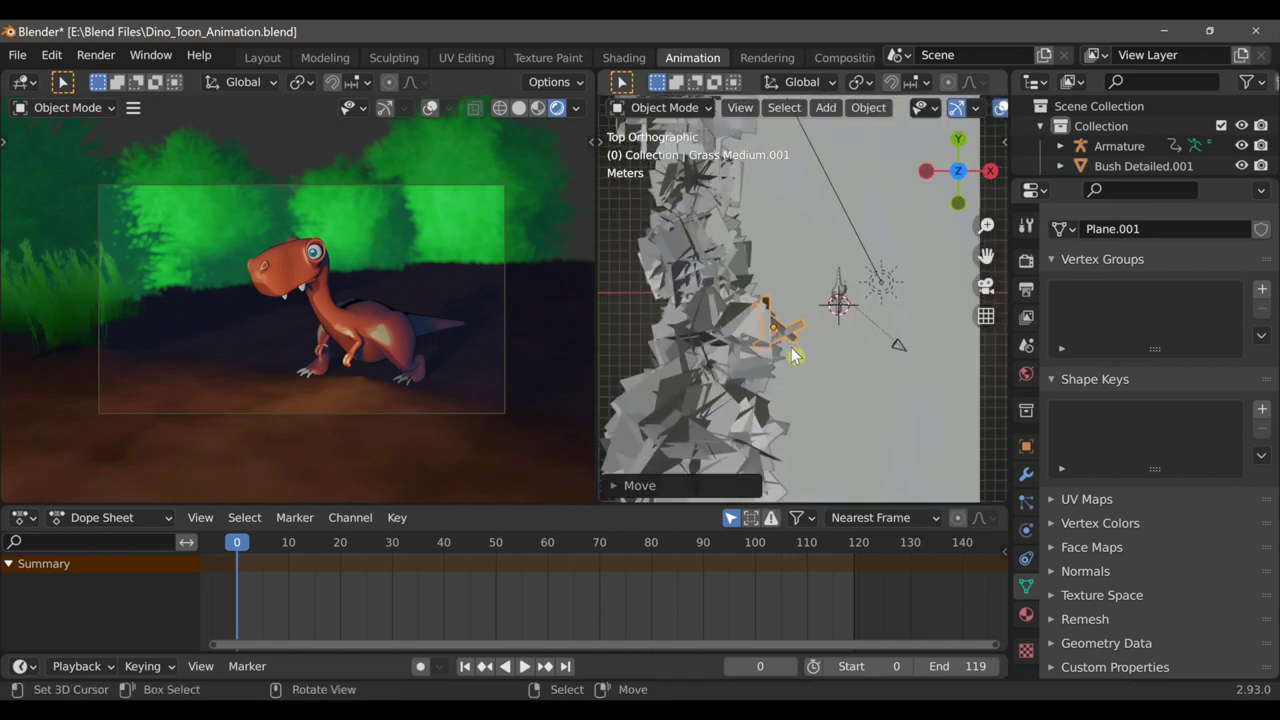
key("g")
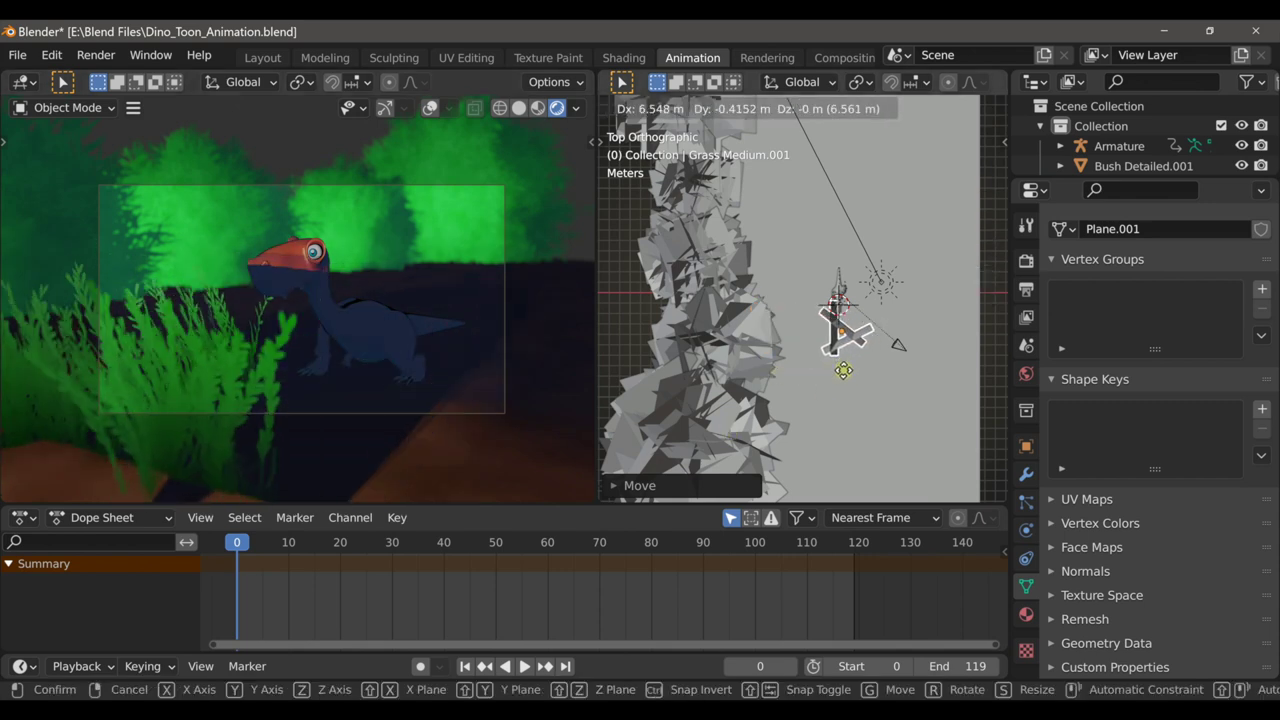
left_click(845, 316)
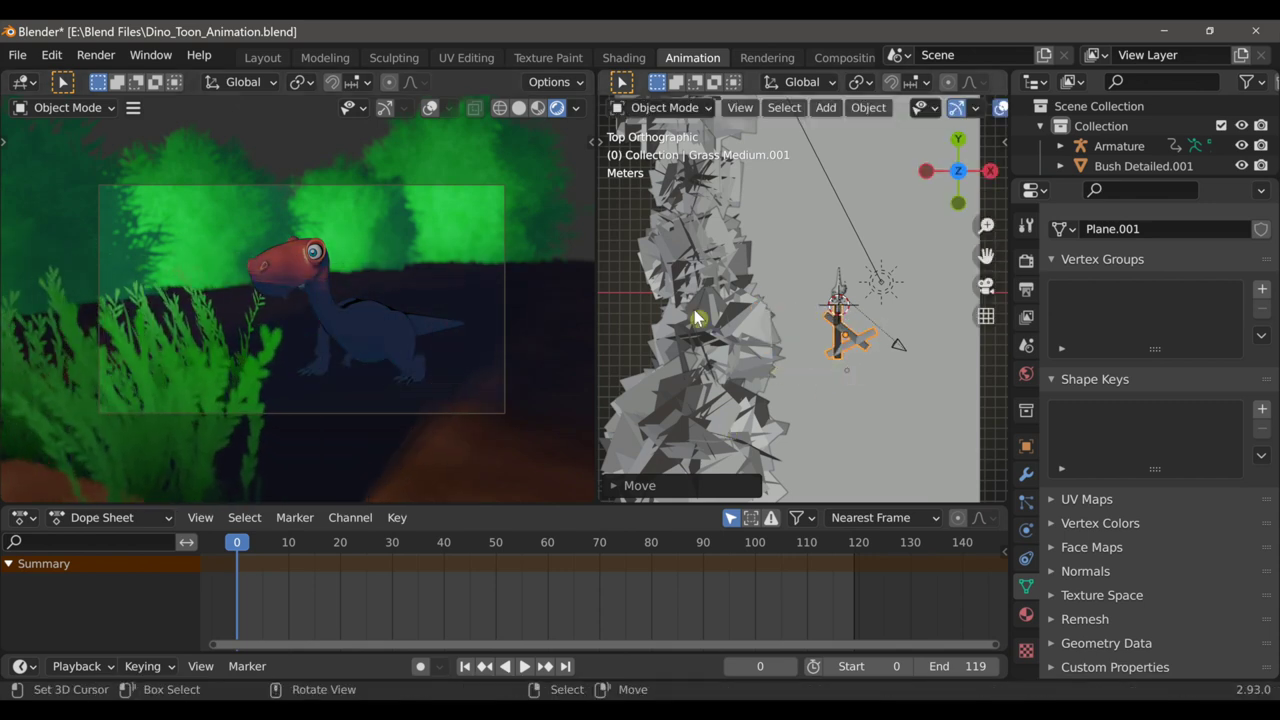
left_click(1025, 613)
scroll(1218, 590, "down", 2)
left_click(1208, 578)
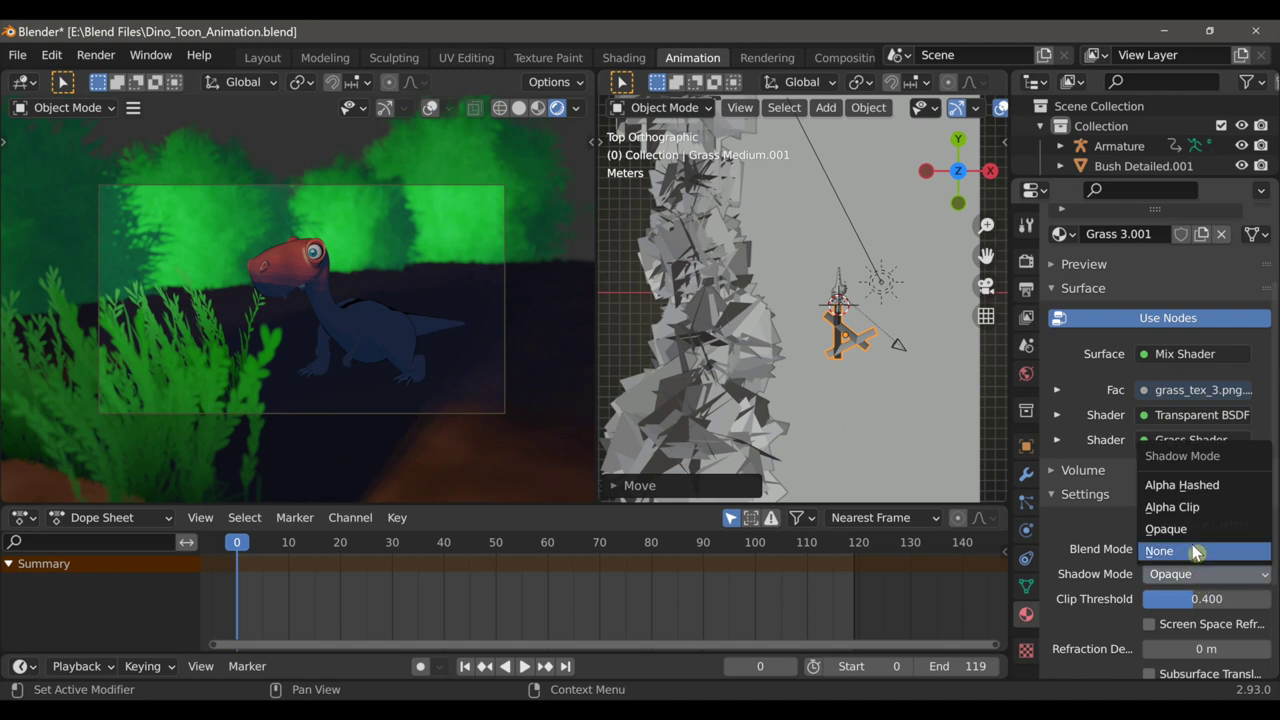
left_click(1187, 551)
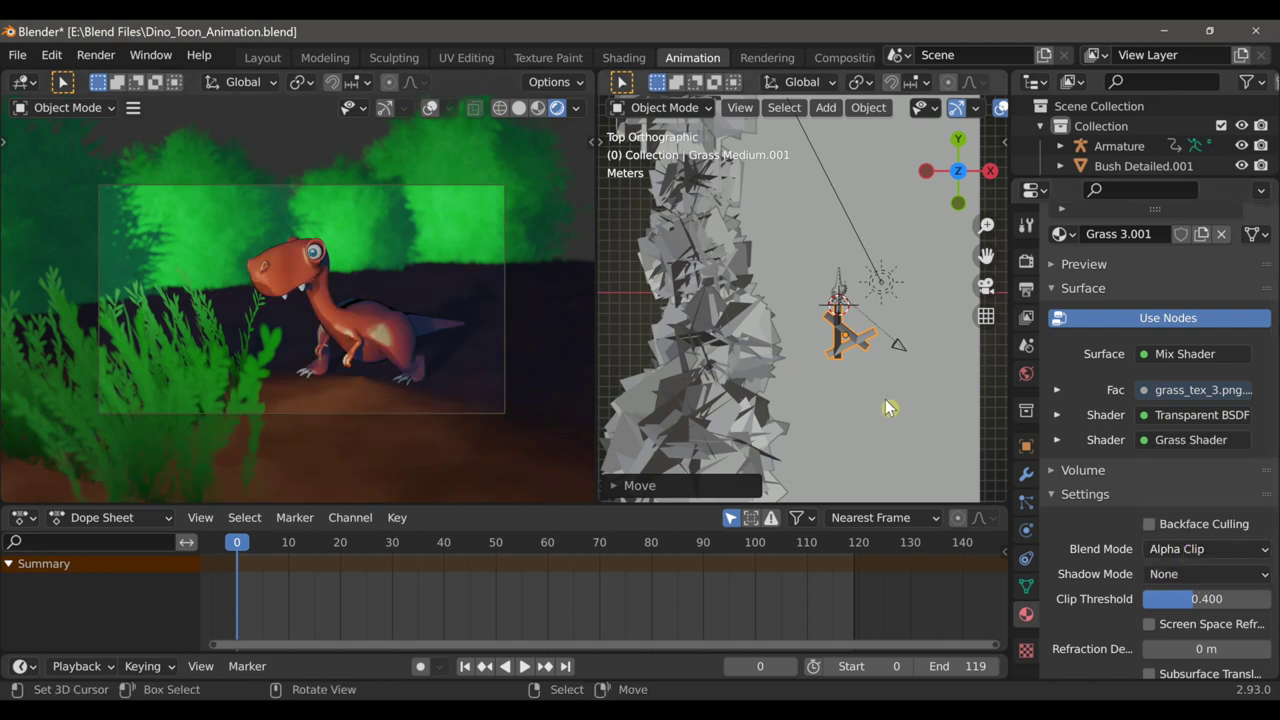
Move the grass clump to the far end of the bush row and place a duplicate beside it
key("g")
left_click(793, 240)
middle_click_drag(800, 248, 793, 364, "shift")
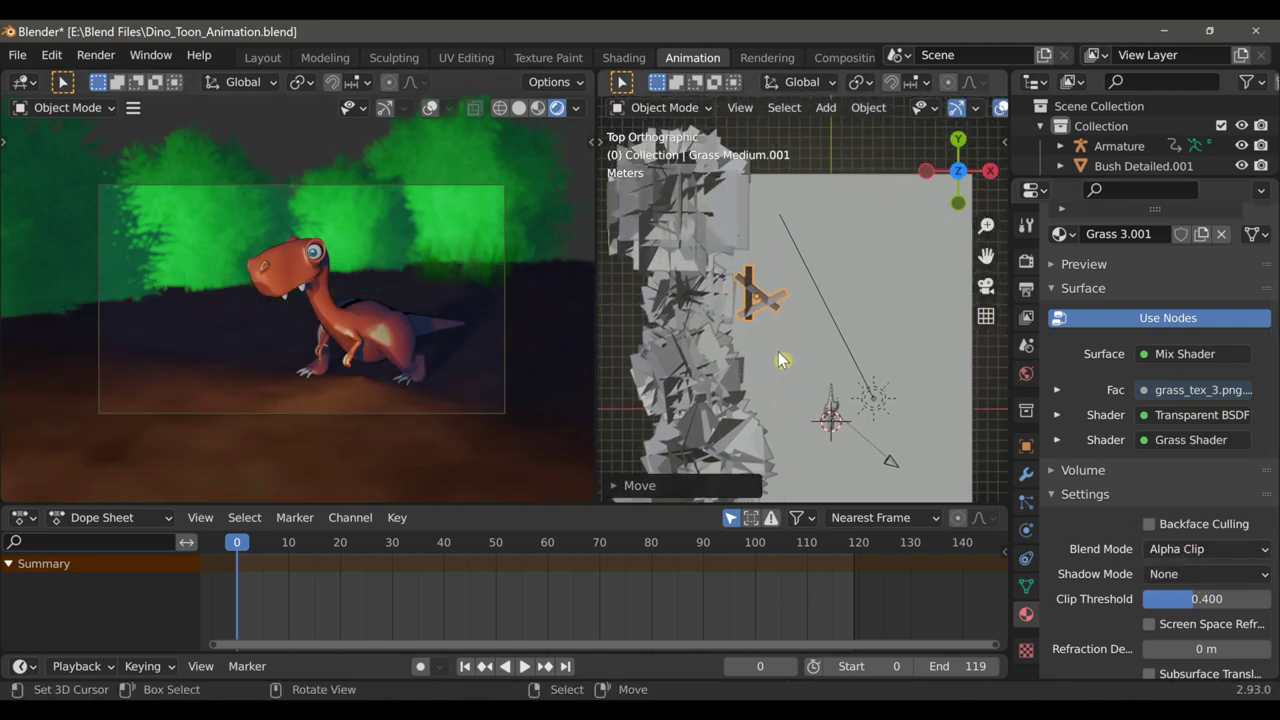
key("g")
left_click(786, 265)
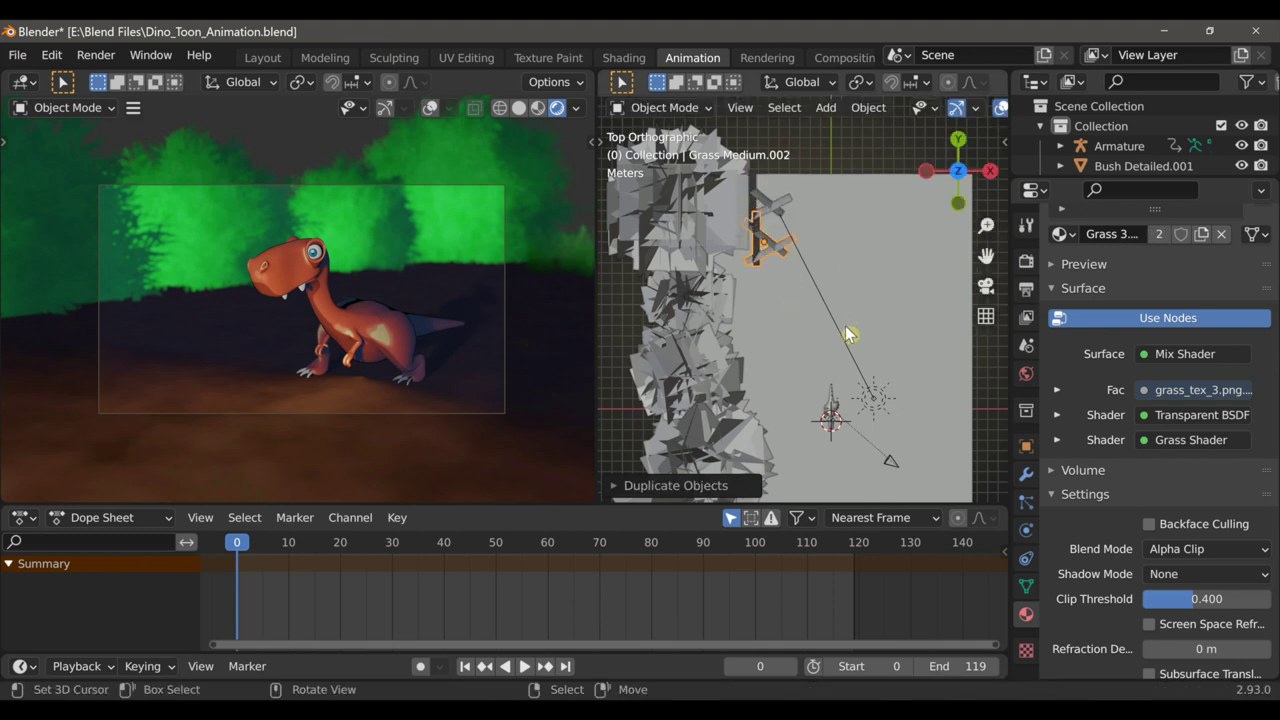
Rotate and scale the duplicated grass clump so it differs from the one beside it at the far end of the bush row
key("r")
left_click(787, 387)
key("s")
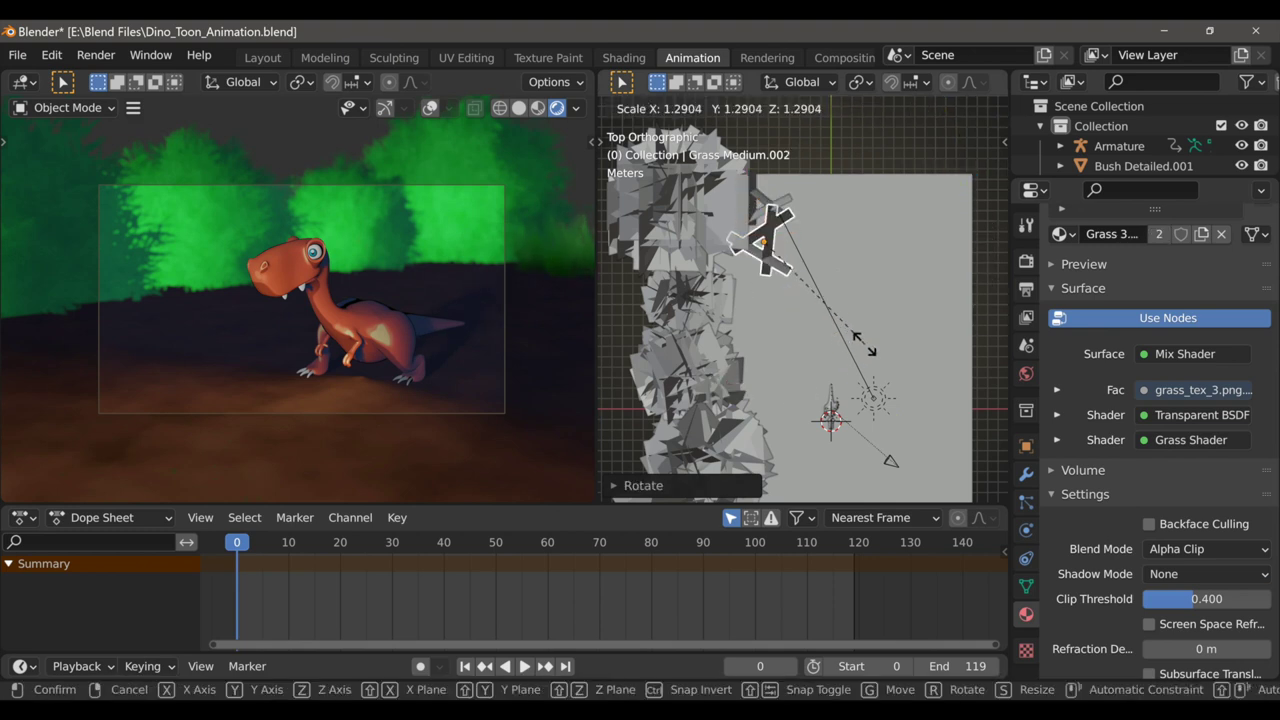
left_click(862, 344)
Rotate and scale the third grass clump beside the bush row to vary its look
key("r")
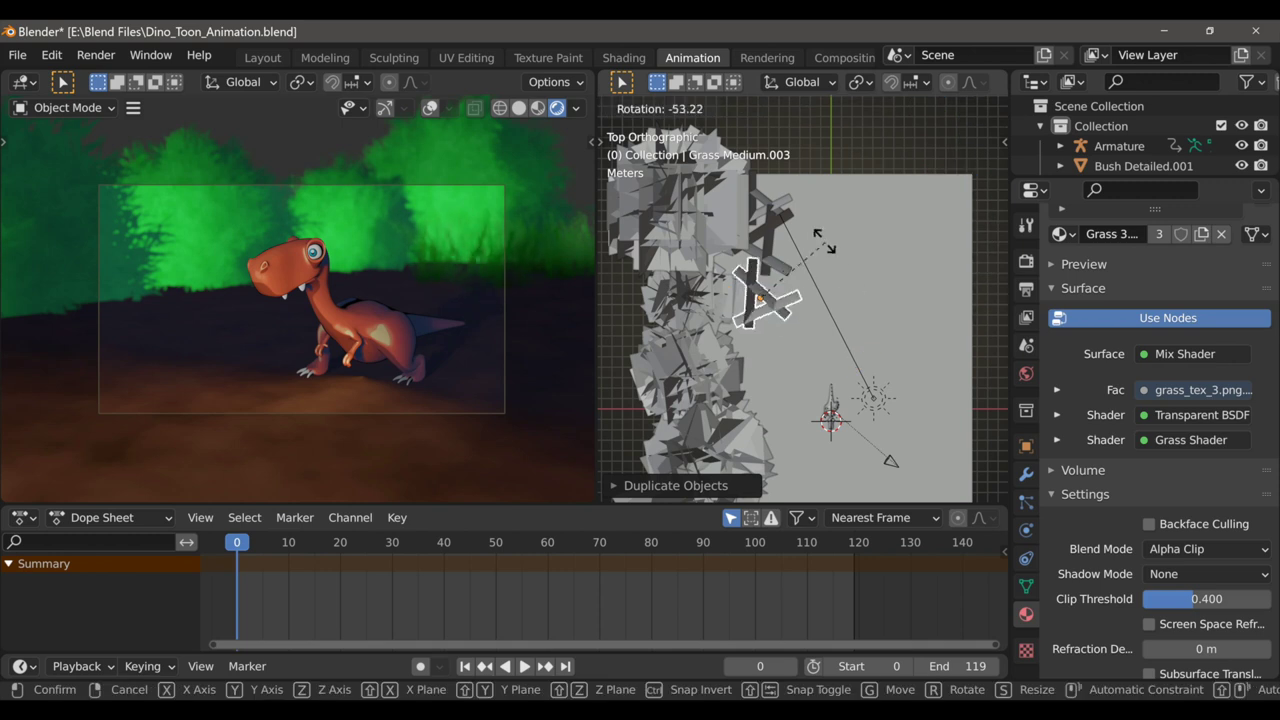
left_click(718, 282)
key("s")
left_click(848, 352)
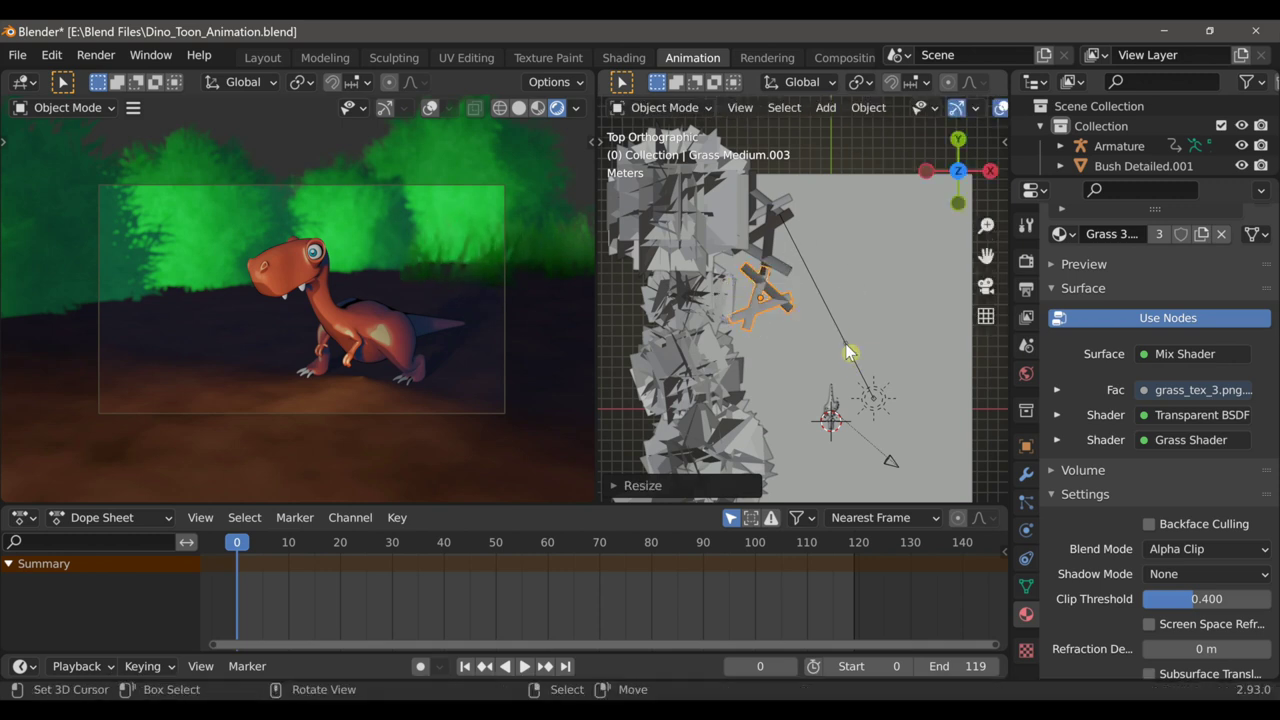
Duplicate the grass clumps and place the copies along the front of the bush row up to the dinosaur
key("shift+d")
left_click(768, 366)
middle_click_drag(776, 384, 771, 300, "shift")
key("shift+d")
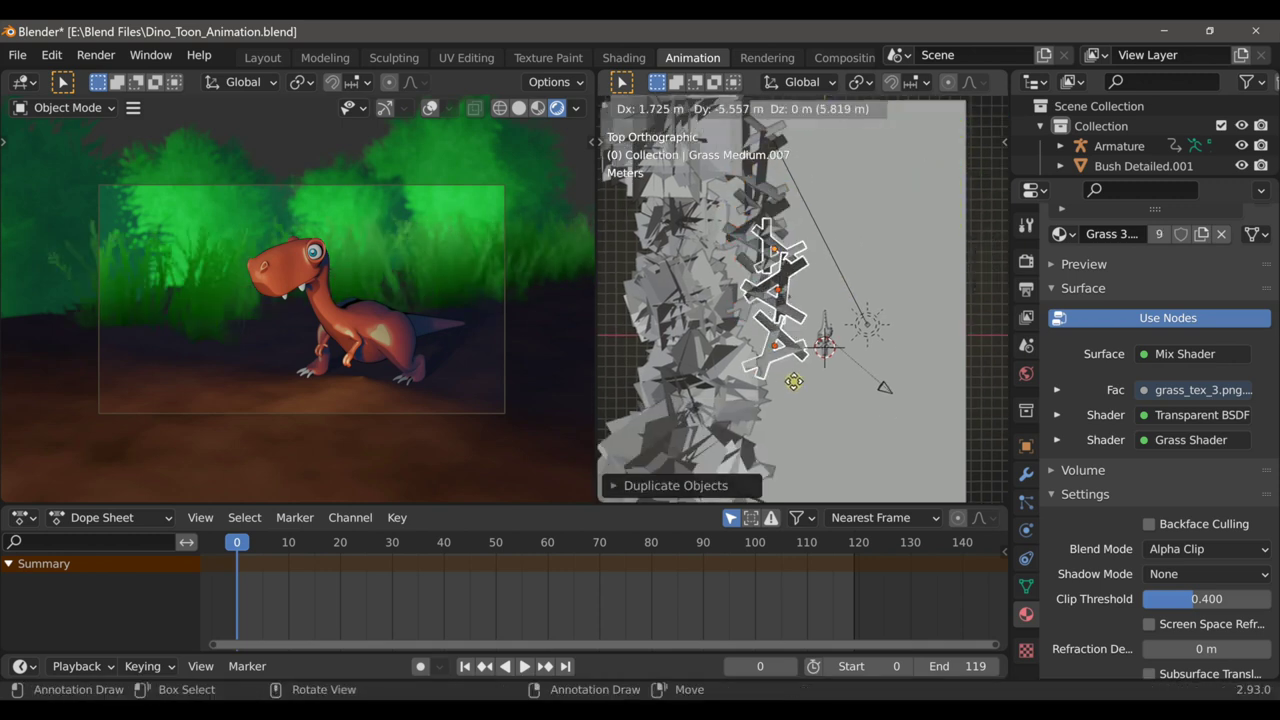
left_click(790, 378)
Place further sets of duplicated grass clumps until the grass row reaches the near end of the ground
middle_click_drag(775, 360, 750, 399, "shift")
key("shift+d")
left_click(773, 346)
key("shift+d")
left_click(774, 358)
key("shift+d")
left_click(759, 372)
Play the animation to examine the grass behind the dinosaur and return to frame 0
key("space")
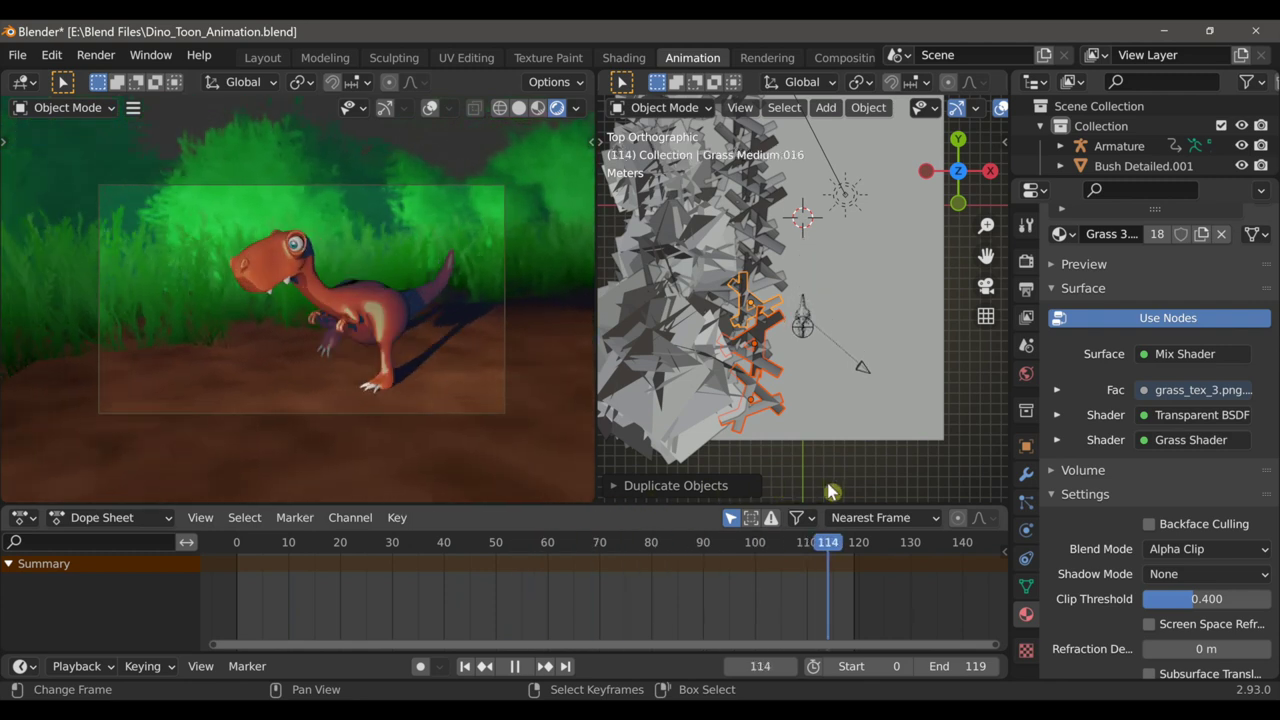
left_click_drag(846, 542, 862, 477)
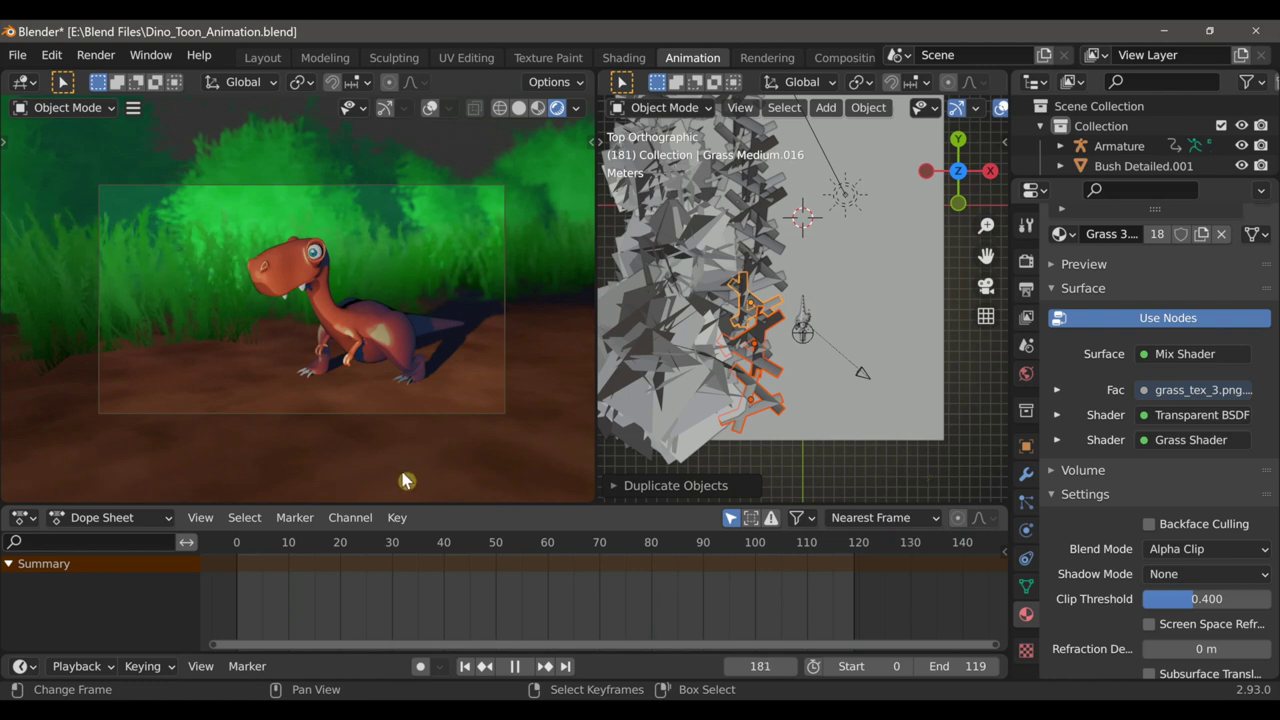
left_click_drag(860, 505, 236, 565)
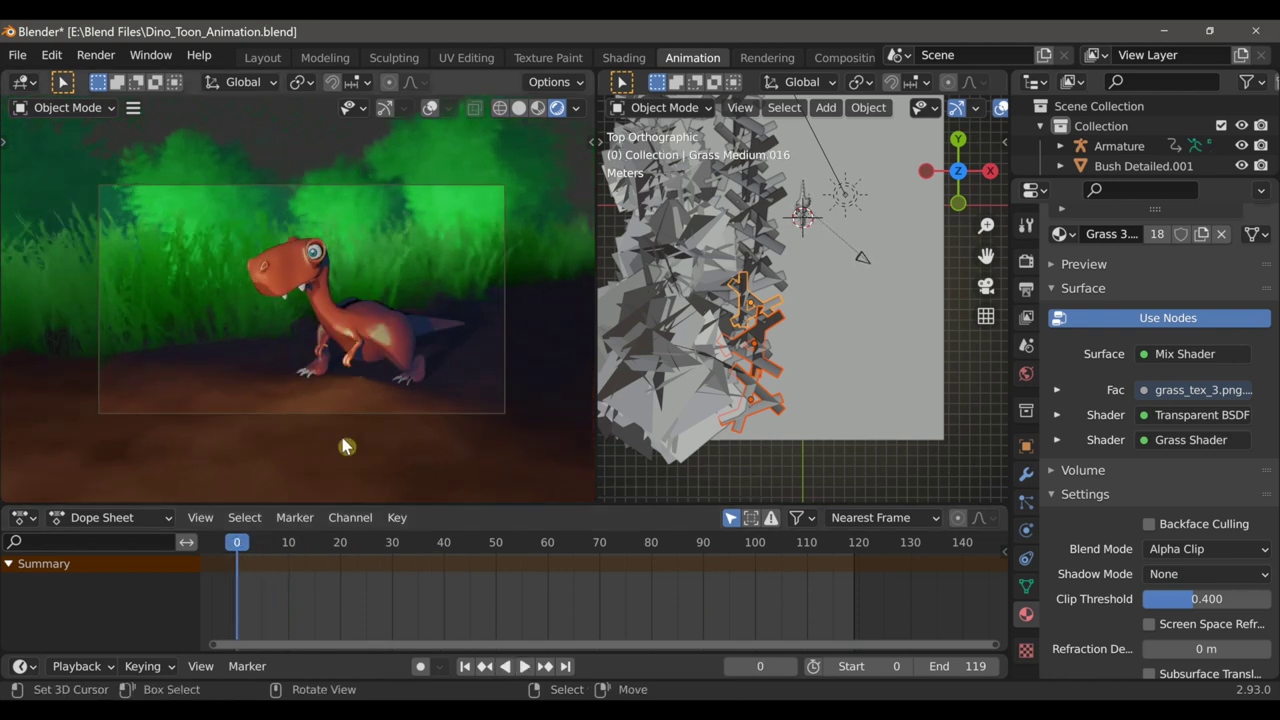
Duplicate the last grass clumps onto the camera side of the dinosaur, scale them down and shift them into the foreground
scroll(785, 364, "down", 1)
middle_click_drag(808, 346, 764, 419, "shift")
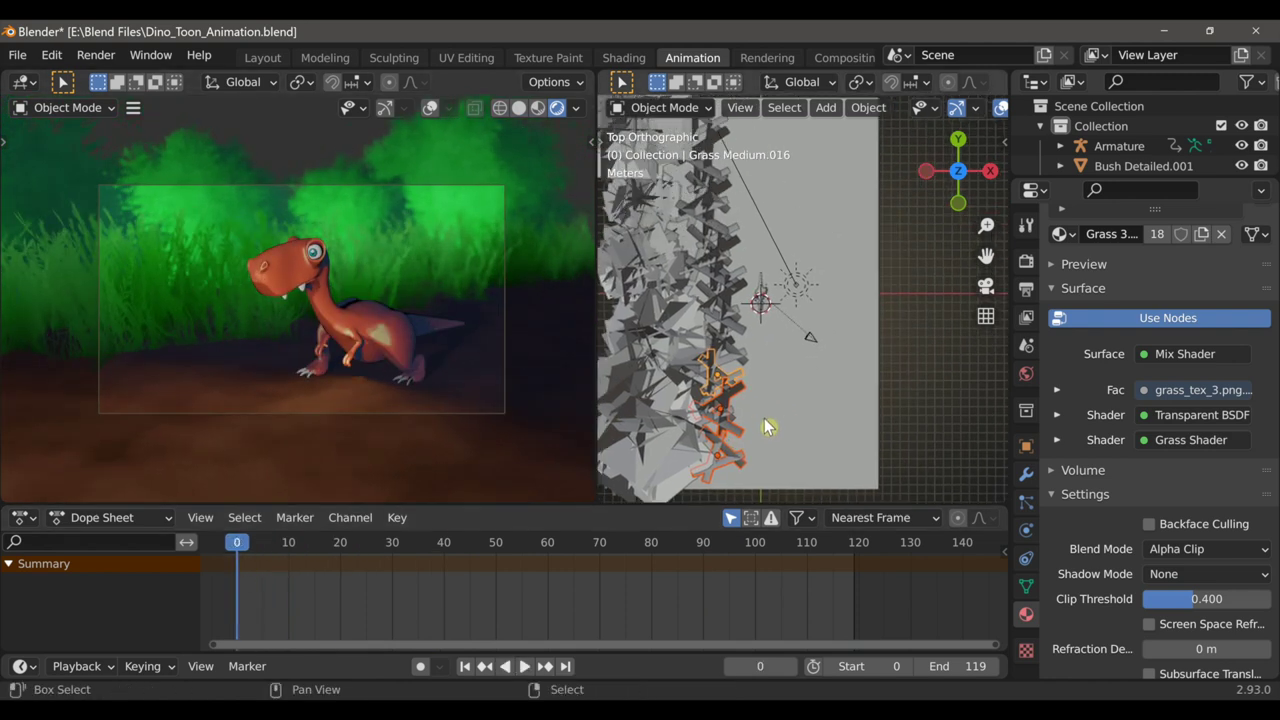
key("shift+d")
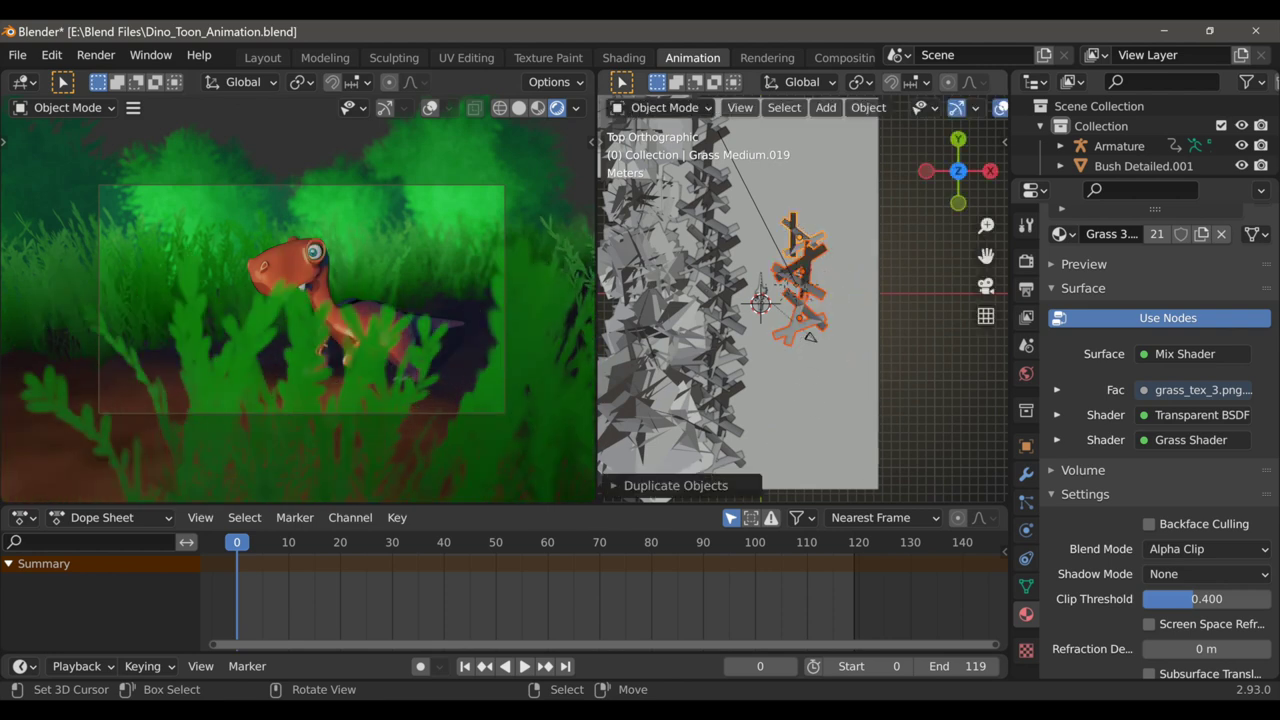
key("s")
left_click(843, 341)
scroll(836, 370, "up", 1)
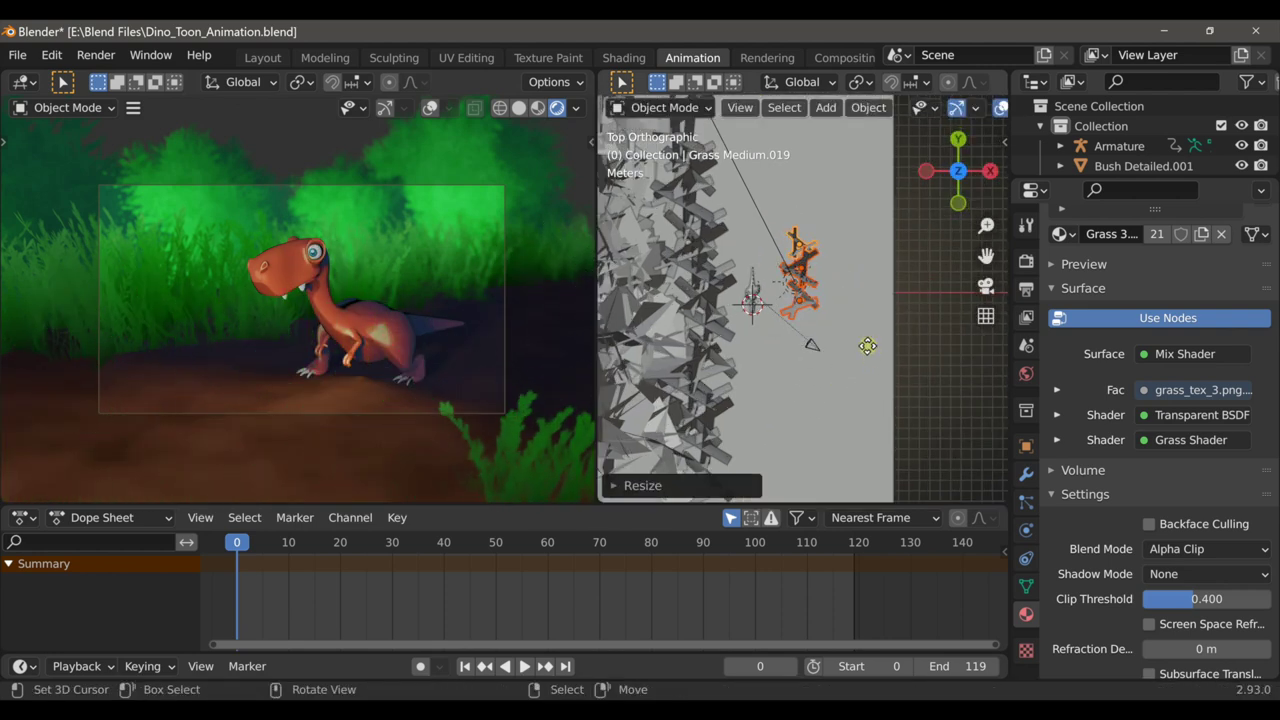
key("g")
left_click(856, 360)
Reposition the foreground grass clumps so they frame the lower edge of the shot in front of the dinosaur
middle_click_drag(808, 390, 691, 257)
scroll(691, 257, "up", 2)
scroll(474, 423, "up", 1)
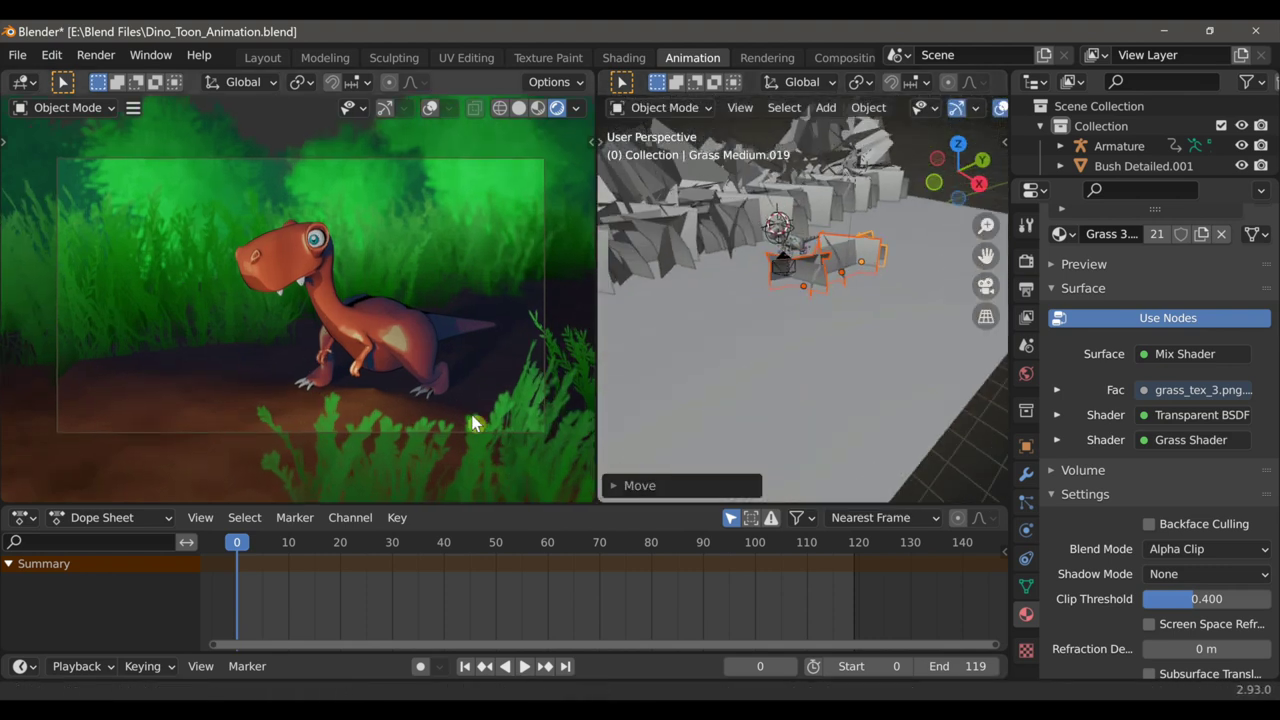
middle_click_drag(474, 423, 455, 366, "shift")
key("g")
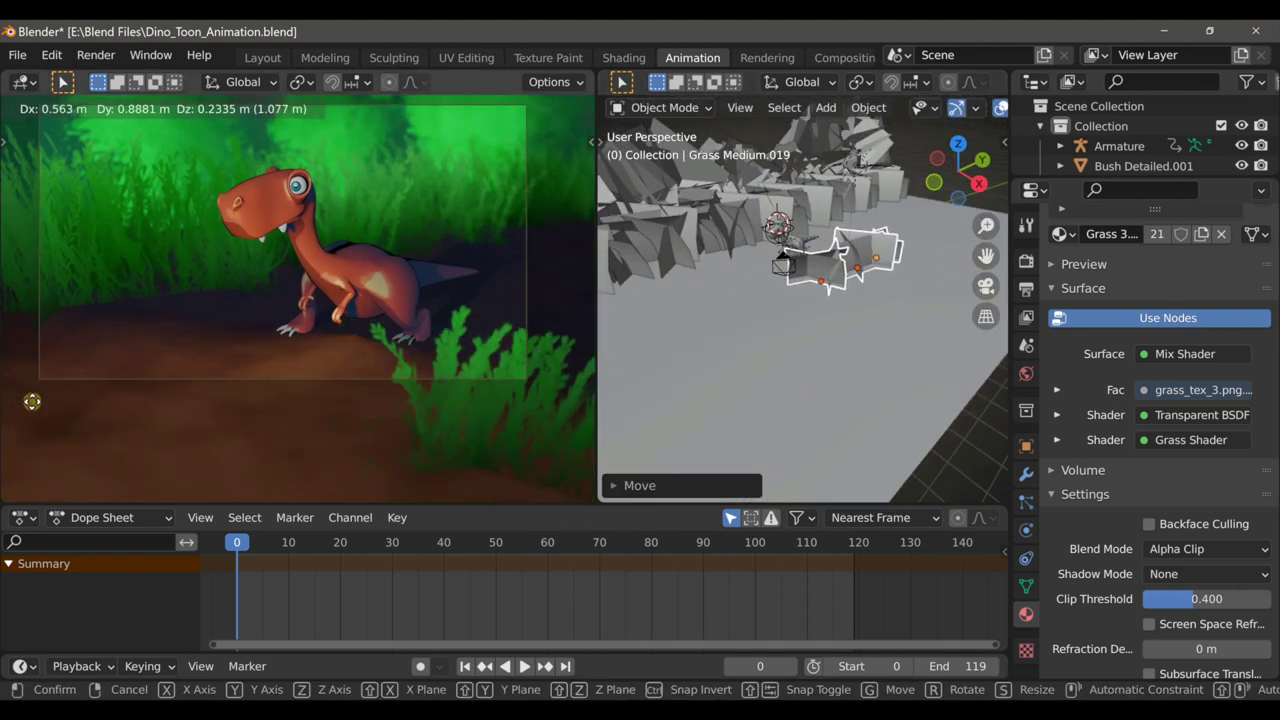
left_click(569, 429)
scroll(640, 428, "down", 1)
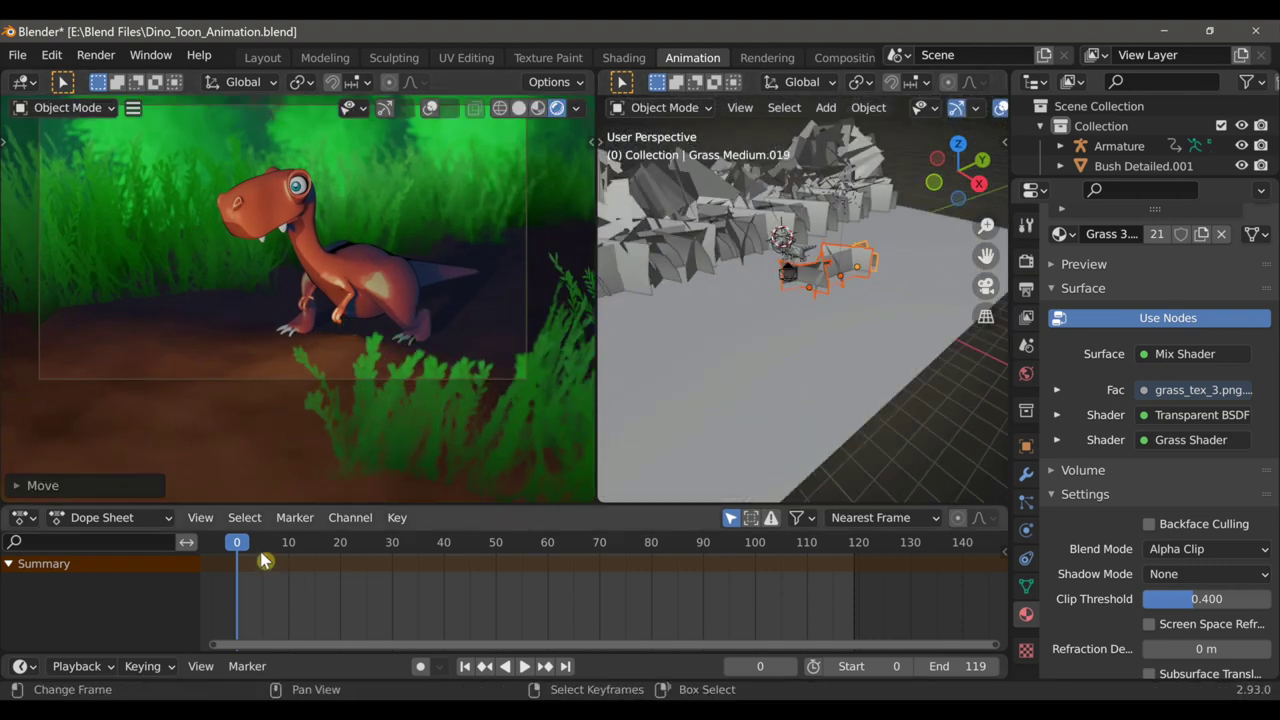
Advance the animation to frame 26 and duplicate the foreground grass clumps further along the dinosaur's path
scroll(310, 560, "down", 3)
key("space")
key("space")
middle_click_drag(869, 293, 868, 343)
key("KP_7")
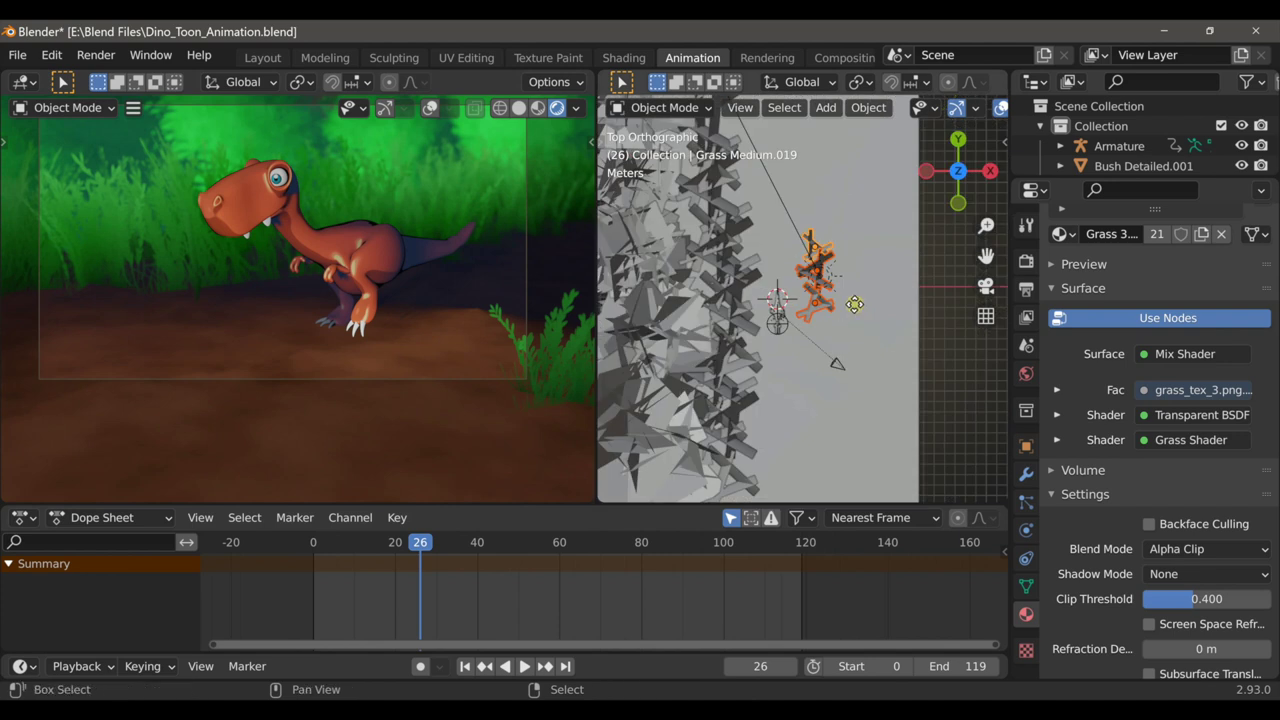
key("shift+d")
left_click(843, 395)
Go to frame 83, then rotate the last foreground grass clump and move it further along the path
scroll(363, 347, "down", 2)
middle_click_drag(363, 354, 442, 324, "shift")
left_click_drag(432, 542, 656, 508)
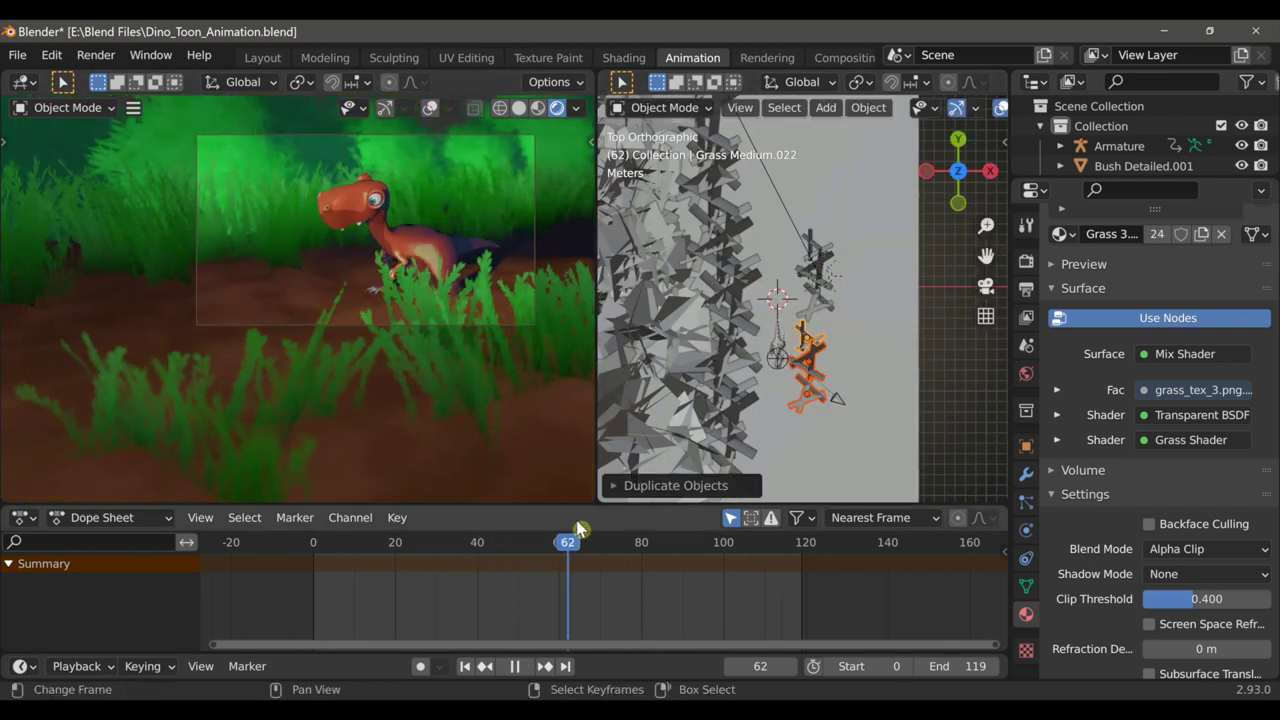
right_click(803, 408)
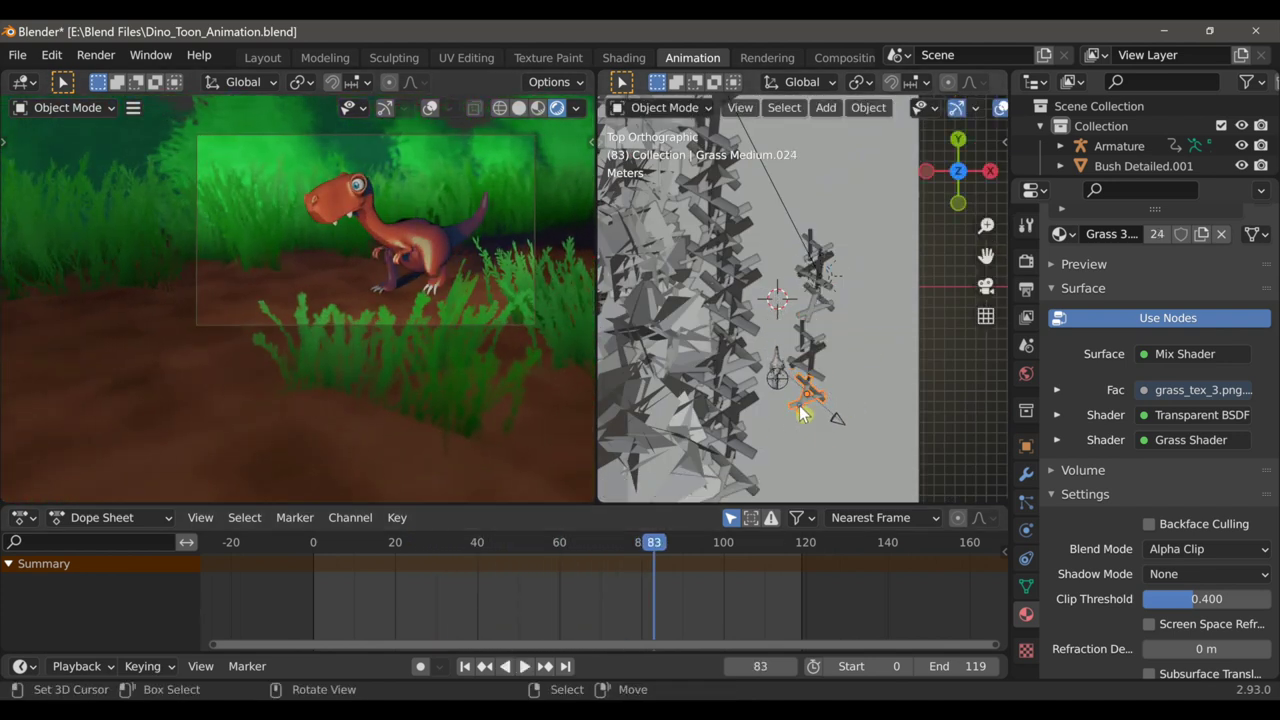
key("r")
left_click(838, 280)
key("g")
left_click(800, 450)
middle_click_drag(796, 451, 803, 406, "shift")
Duplicate three foreground grass clumps to extend the row towards the near end of the ground and return to frame 0
left_click_drag(660, 542, 802, 517)
right_click(817, 320, "shift")
right_click(815, 296, "shift")
key("shift+d")
left_click(838, 408)
mouse_move(314, 551)
left_mouse_down()
mouse_move(595, 500)
mouse_move(845, 402)
mouse_move(314, 569)
left_mouse_up()
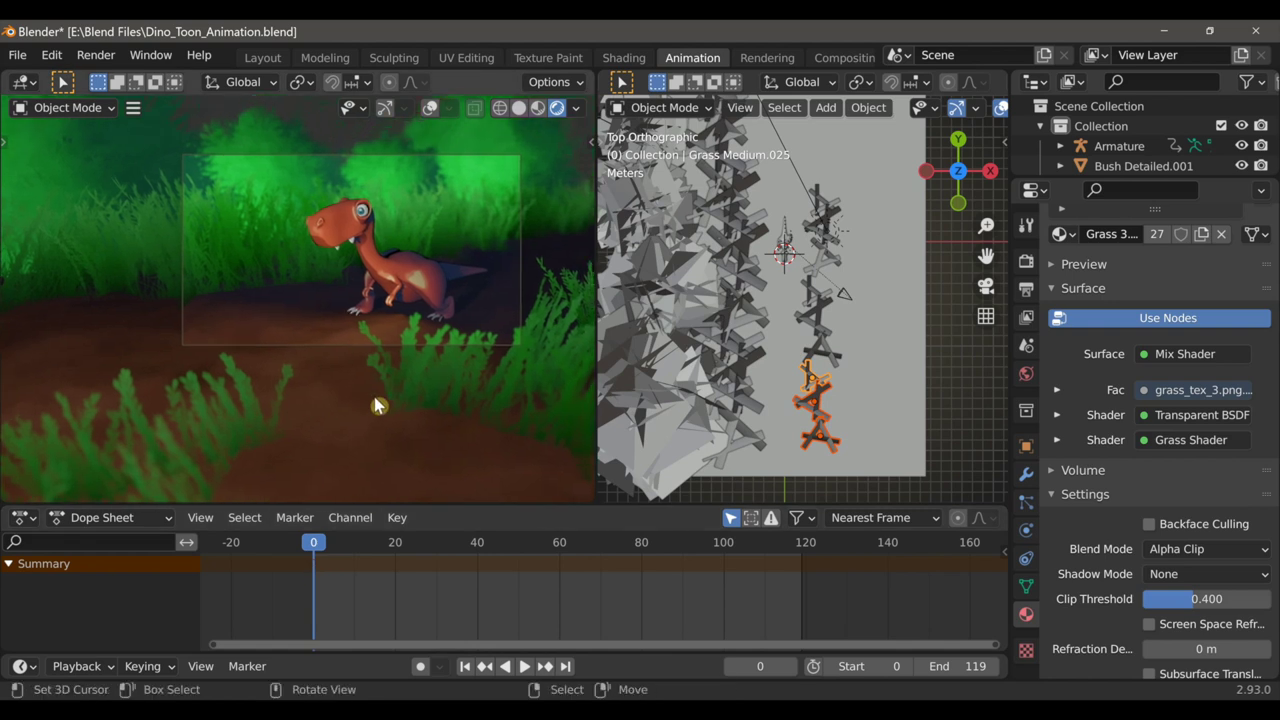
Add the Oak model from the Trees category of the Fade Assets library
key("n")
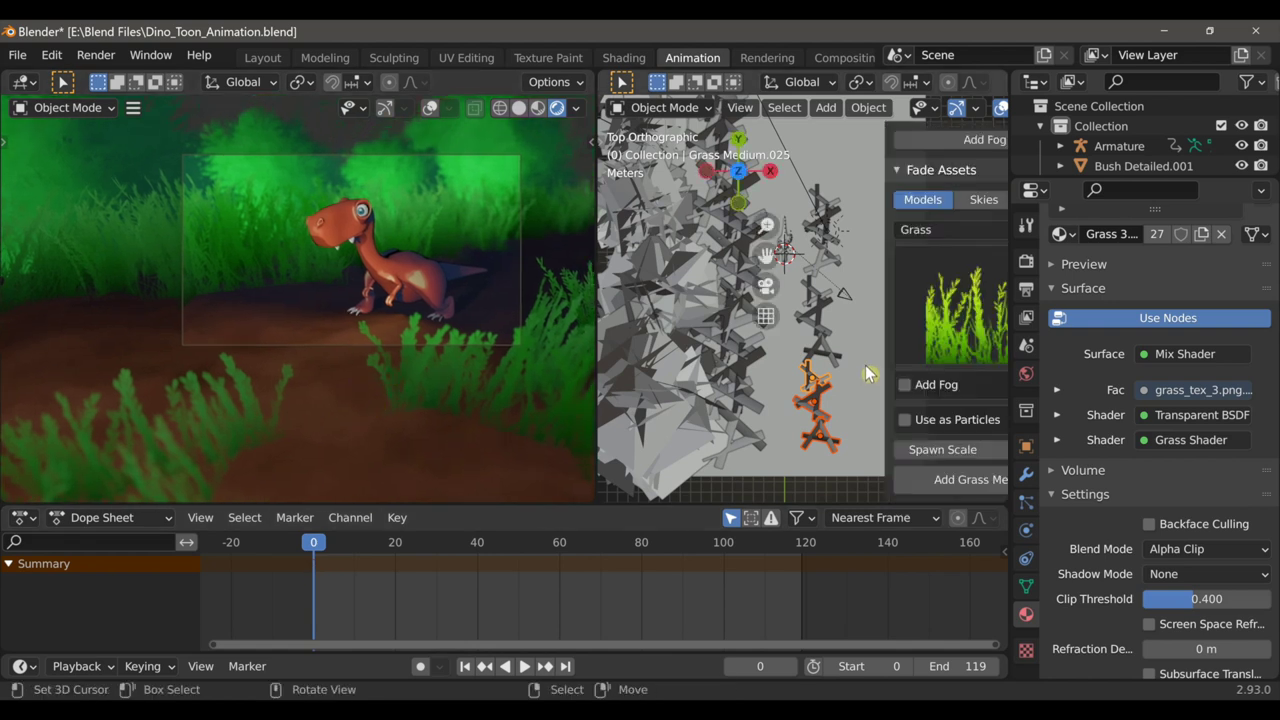
left_click(845, 230)
left_click(830, 362)
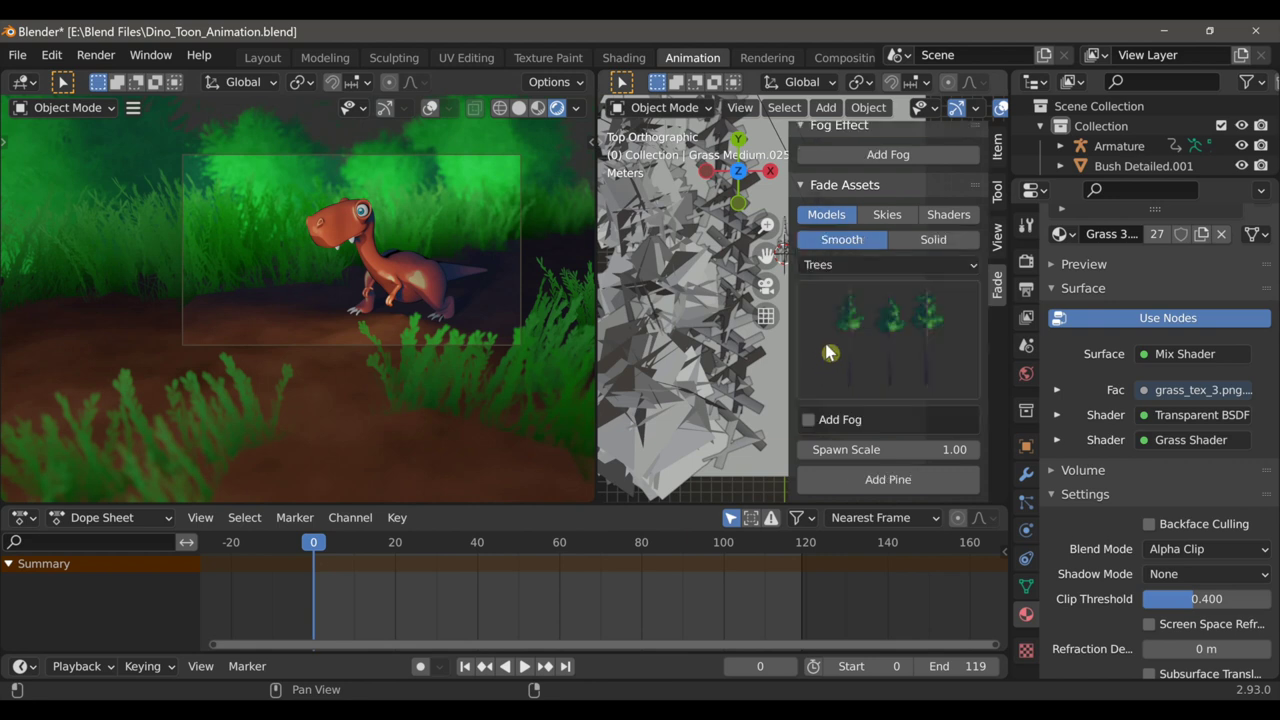
left_click(860, 340)
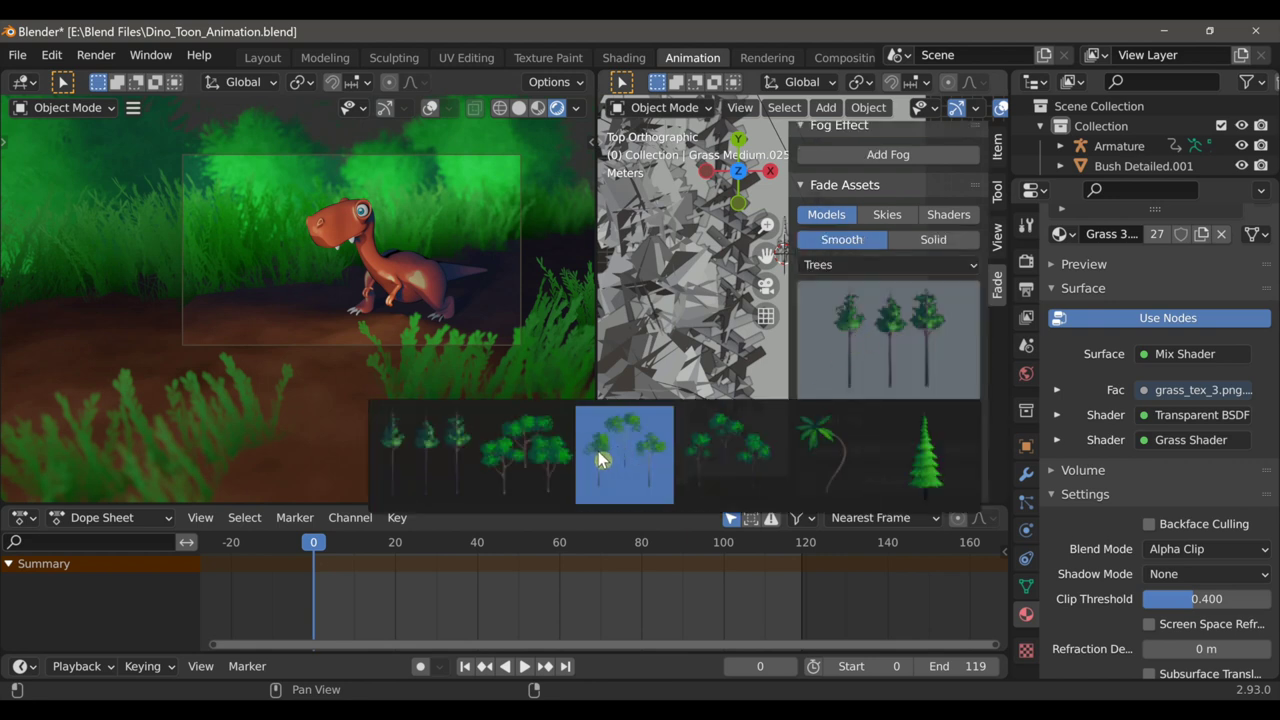
left_click(551, 481)
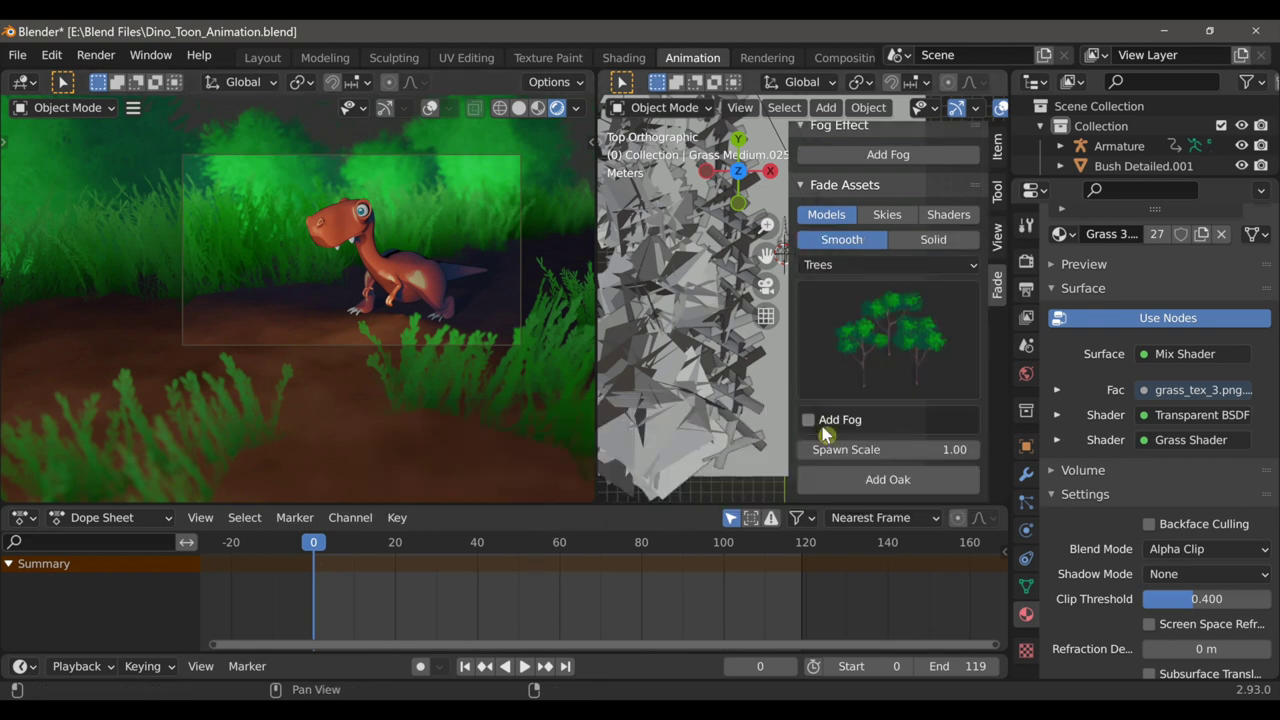
Add a Subdivision Surface modifier to each of the three oak trees
scroll(406, 280, "down", 4)
mouse_move(409, 292)
middle_mouse_down()
mouse_move(425, 270)
mouse_move(409, 300)
middle_mouse_up()
scroll(390, 292, "down", 3)
scroll(390, 292, "up", 3)
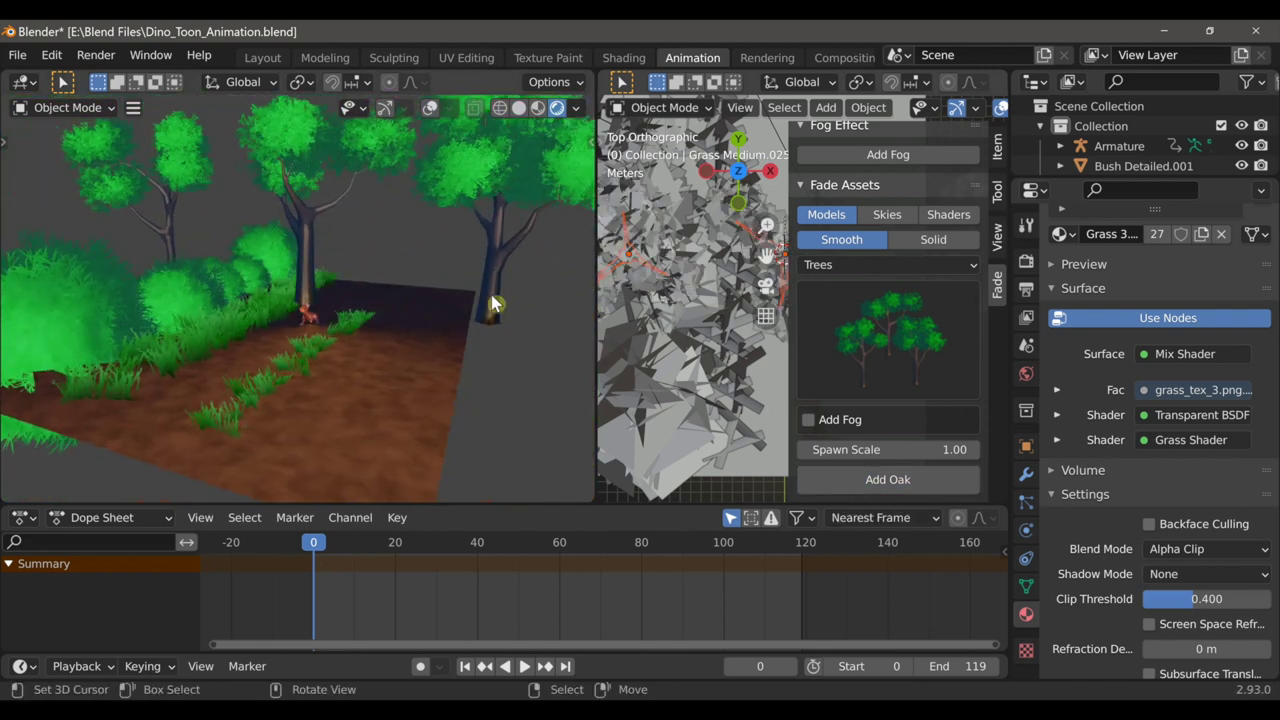
left_click(493, 305)
left_click(1027, 476)
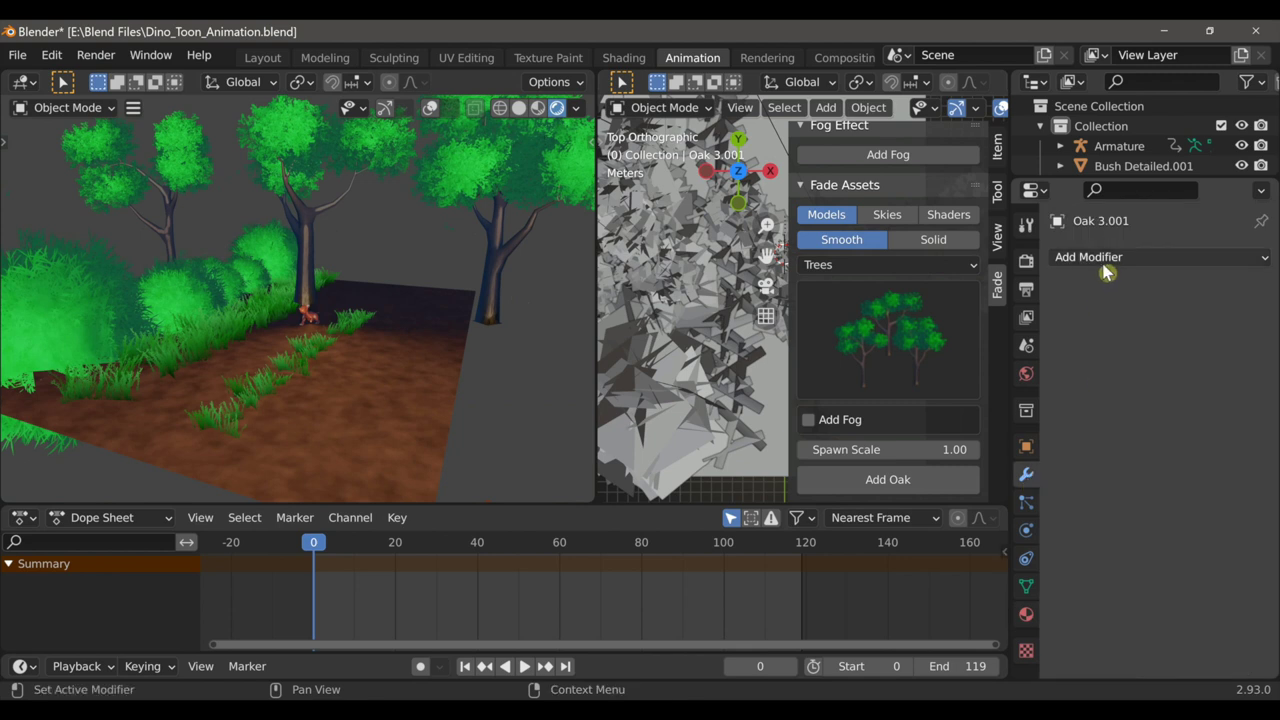
left_click(1106, 259)
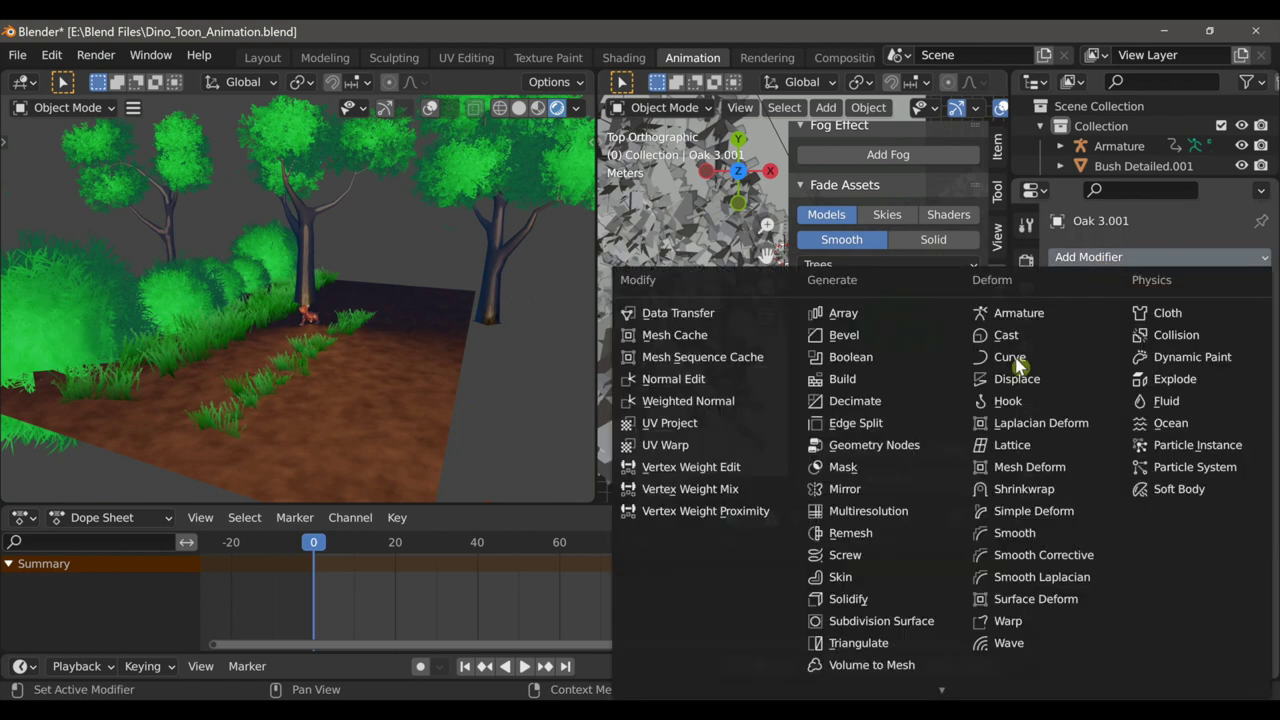
left_click(878, 625)
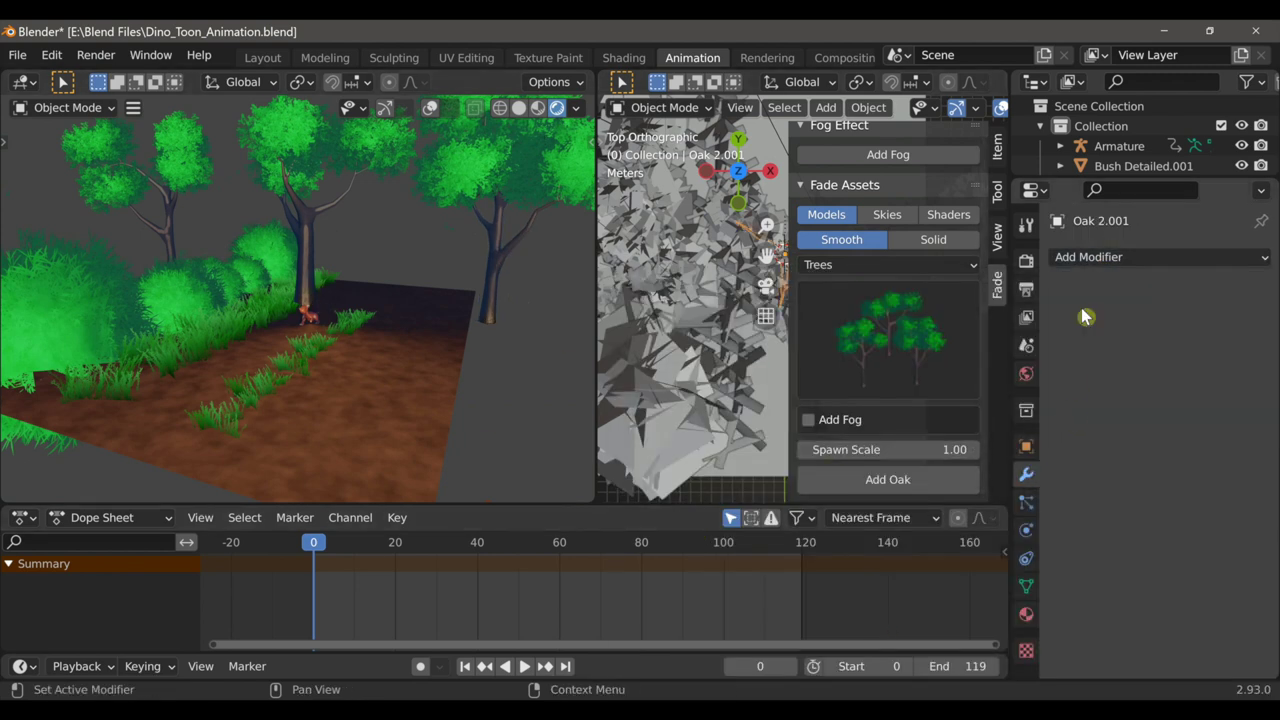
left_click(1088, 258)
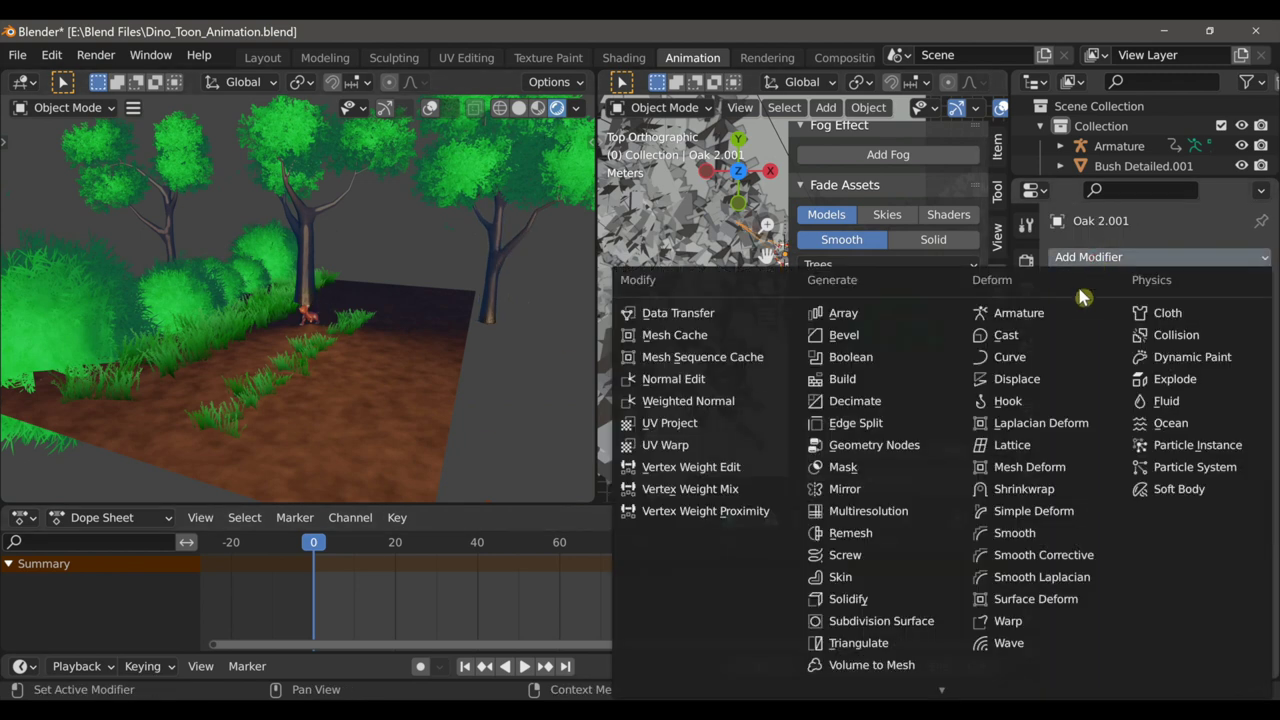
left_click(857, 622)
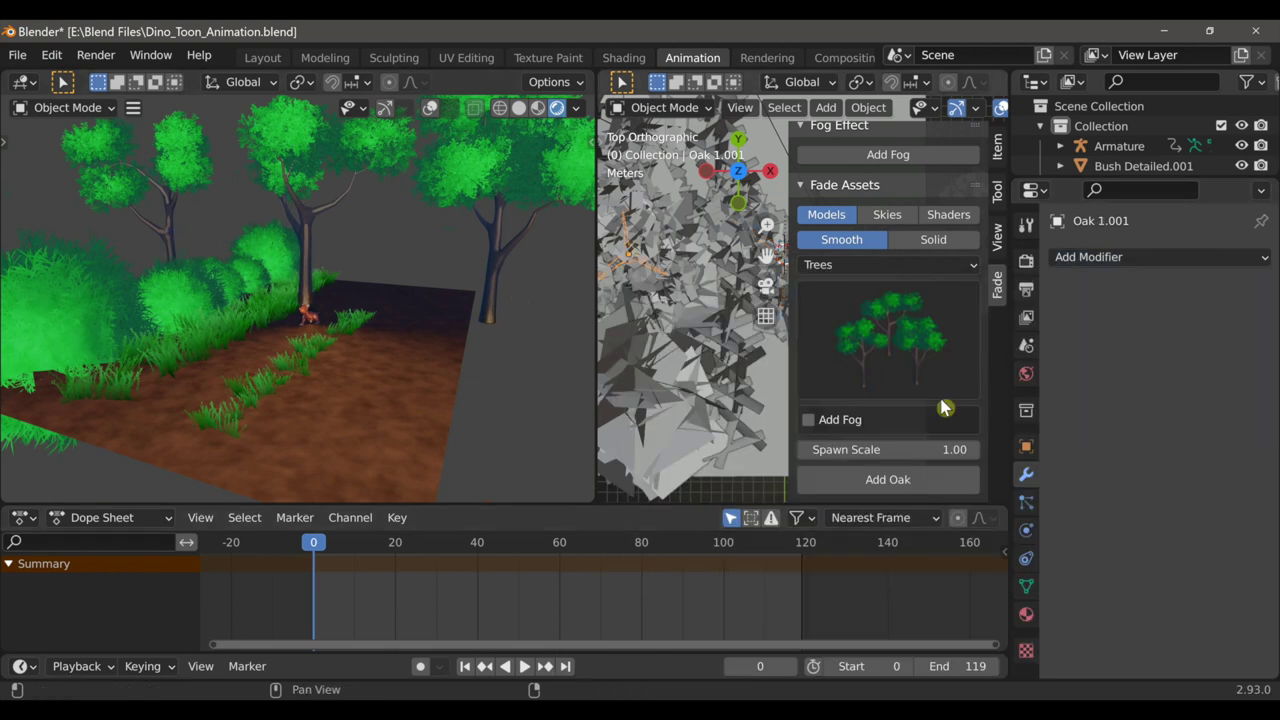
left_click(1088, 258)
left_click(899, 623)
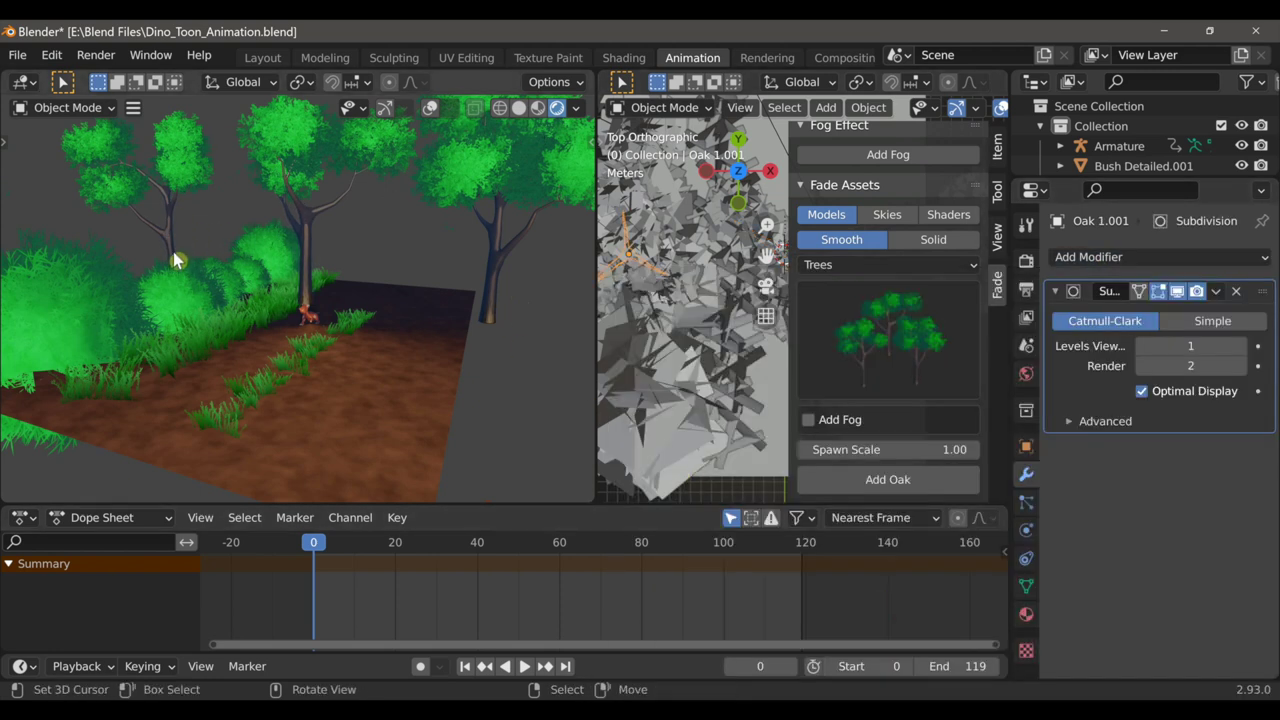
Move the Oak 2.001 tree into the grass and bushes behind the dinosaur, adjusting it in the horizontal plane
key("g")
left_click(306, 318)
key("KP_0")
scroll(294, 308, "up", 5)
key("g")
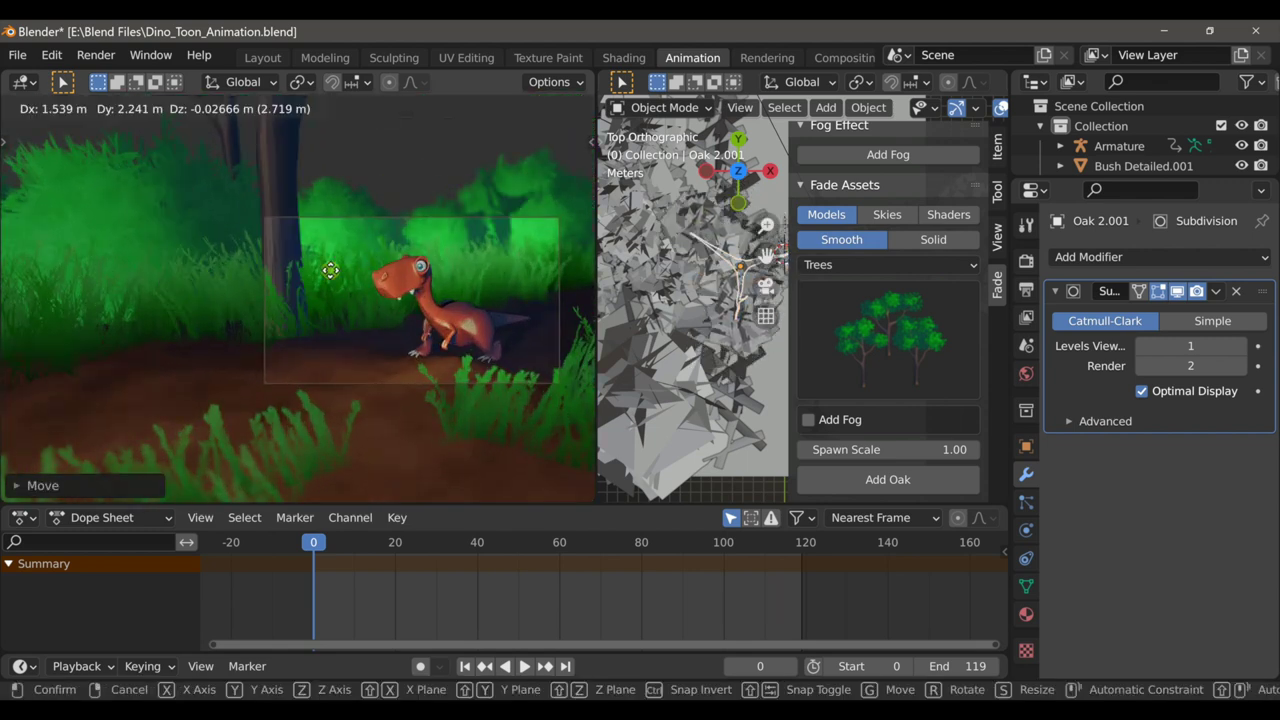
left_click(355, 272)
key("g")
key("shift+z")
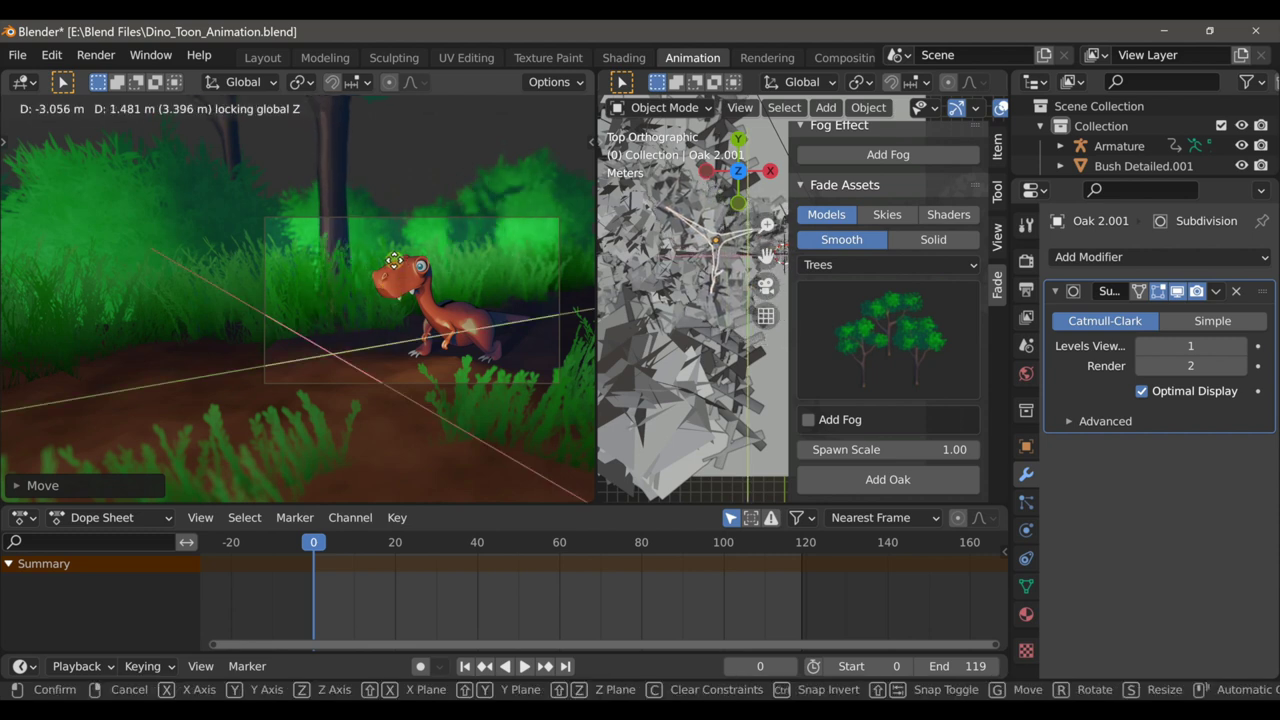
left_click(389, 260)
key("g")
left_click(374, 264)
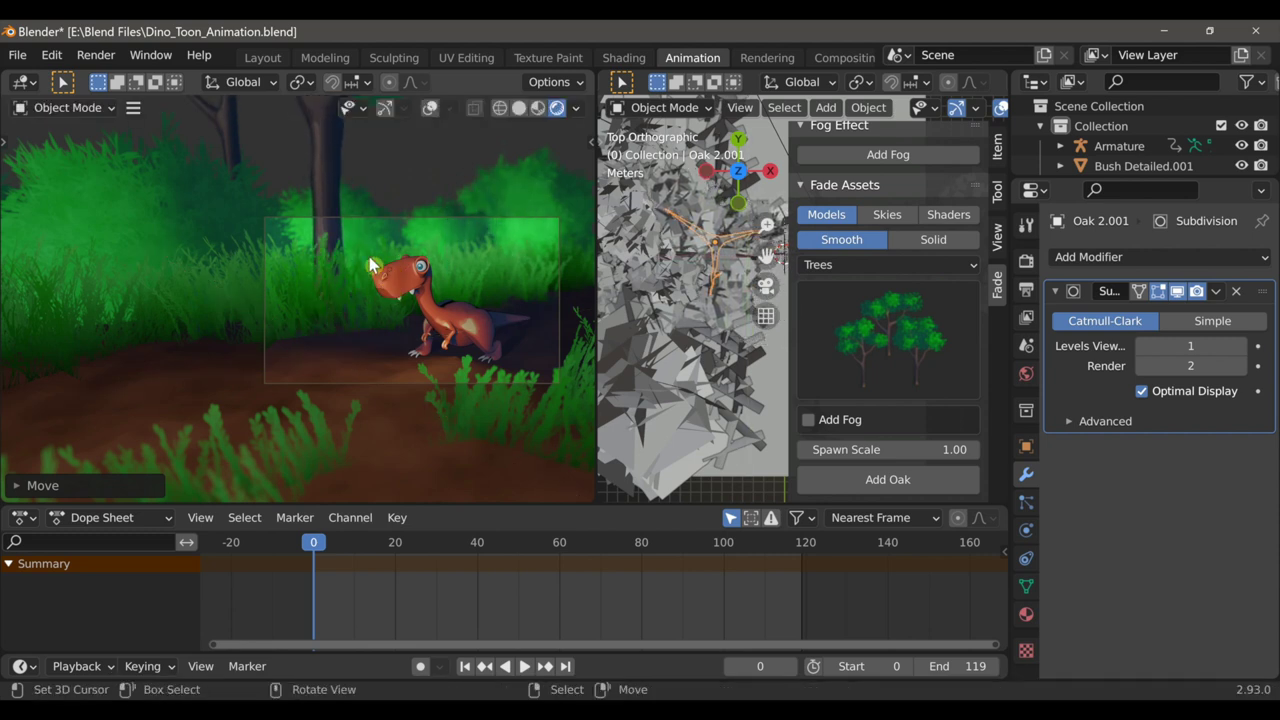
Move the Oak 1.001 tree horizontally to a spot behind the dinosaur and scale it down
scroll(368, 262, "down", 3)
right_click(265, 218)
right_click(259, 178)
key("g")
key("shift+z")
left_click(414, 211)
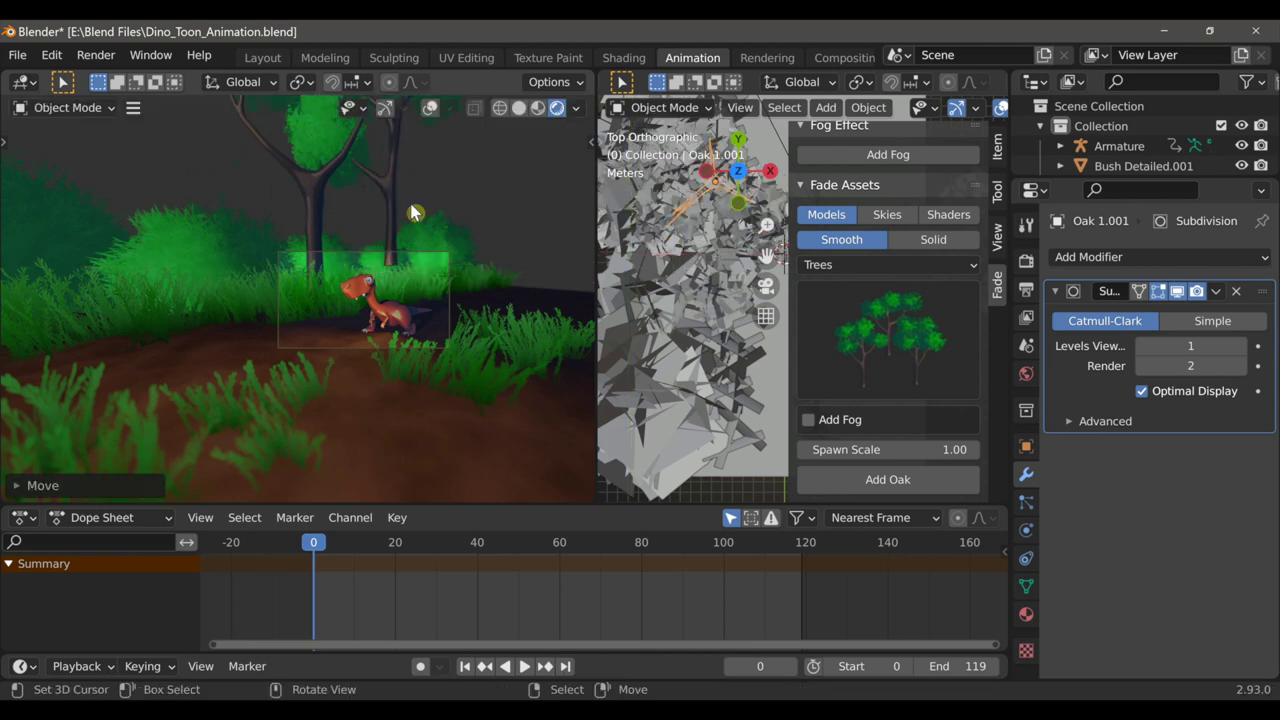
key("s")
left_click(592, 240)
Shift the smaller oak horizontally away from the larger one, further back behind the dinosaur's tail
scroll(400, 275, "up", 3)
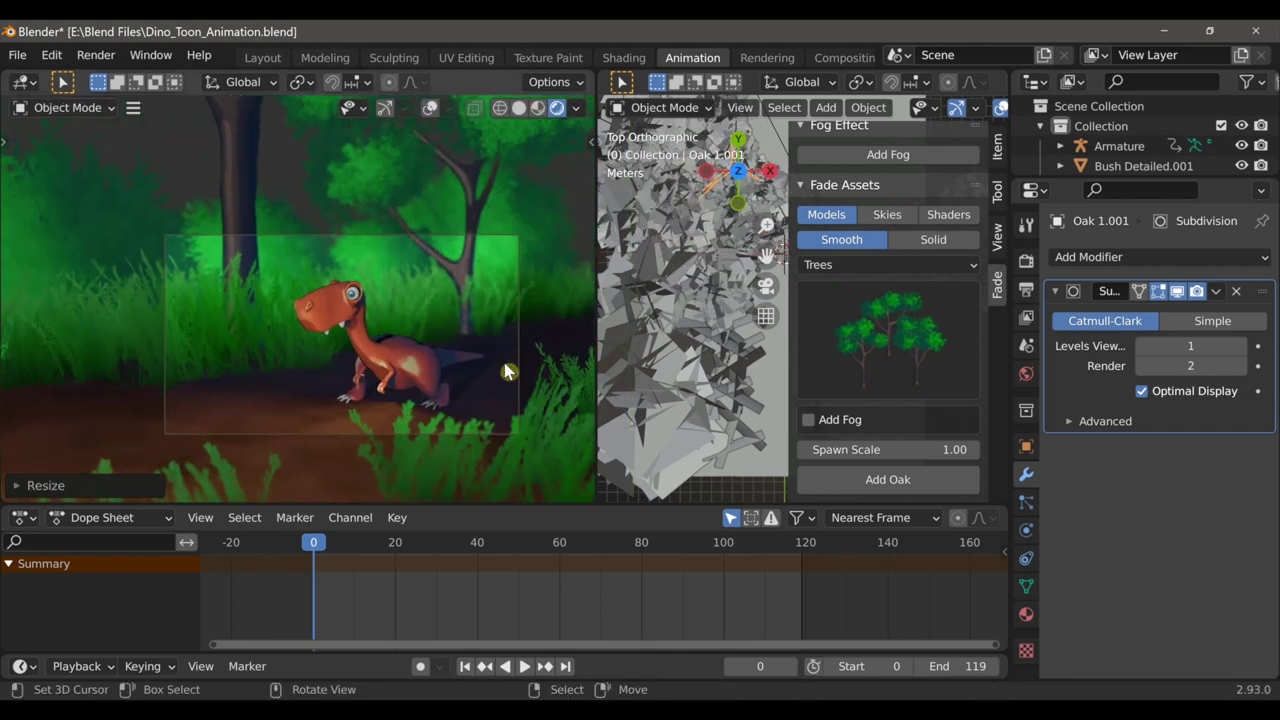
key("g")
key("shift+z")
left_click(533, 345)
scroll(525, 249, "down", 3)
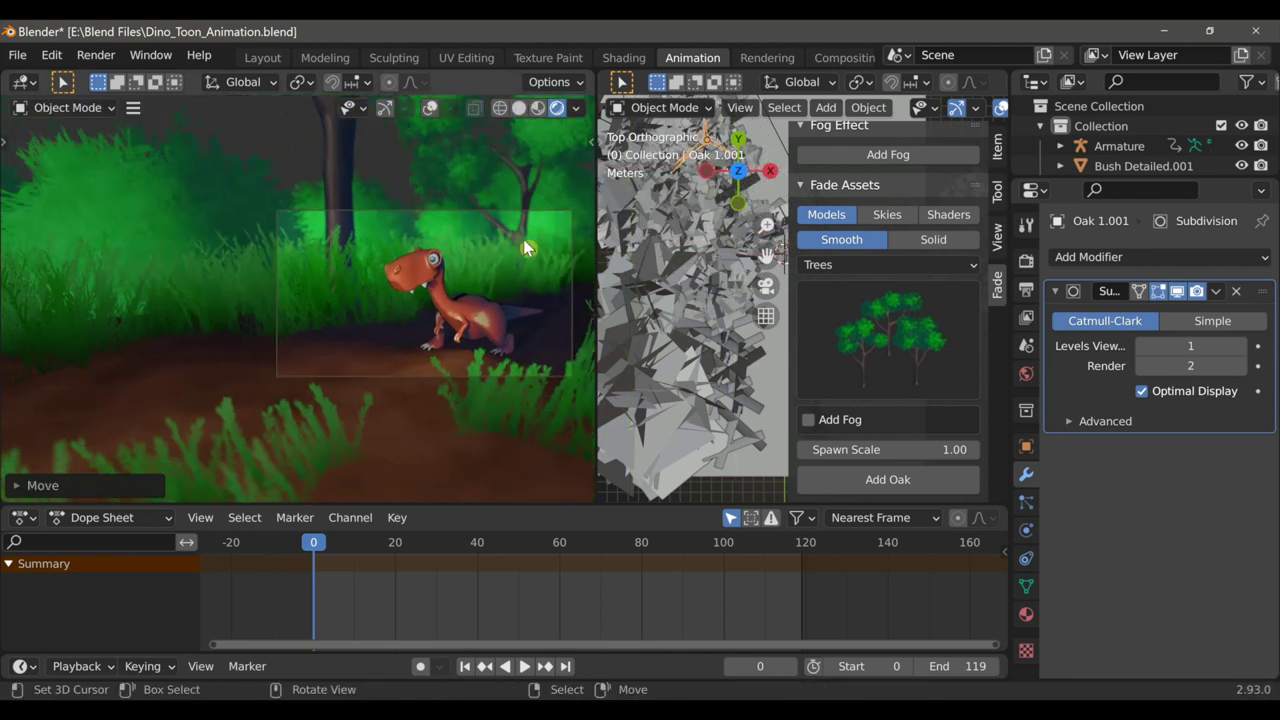
At frame 108, move the Oak 3.001 tree from the ground's far edge over to the grass near the dinosaur
left_click_drag(316, 545, 752, 516)
middle_click_drag(525, 225, 529, 295)
right_click(537, 309)
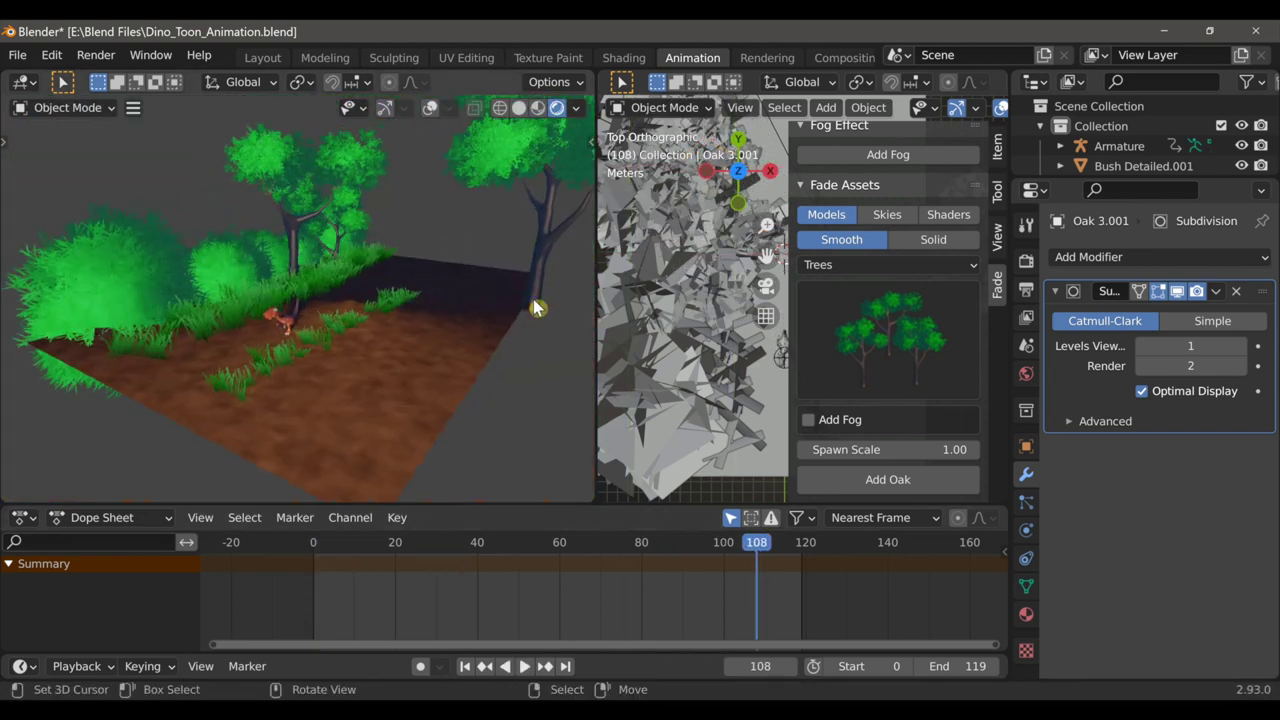
key("g")
left_click(333, 370)
middle_click_drag(333, 370, 323, 329)
key("g")
left_click(306, 370)
Rotate the Oak 3.001 tree about the global Z axis while looking through the camera
key("KP_0")
scroll(306, 370, "up", 3)
key("r")
key("z")
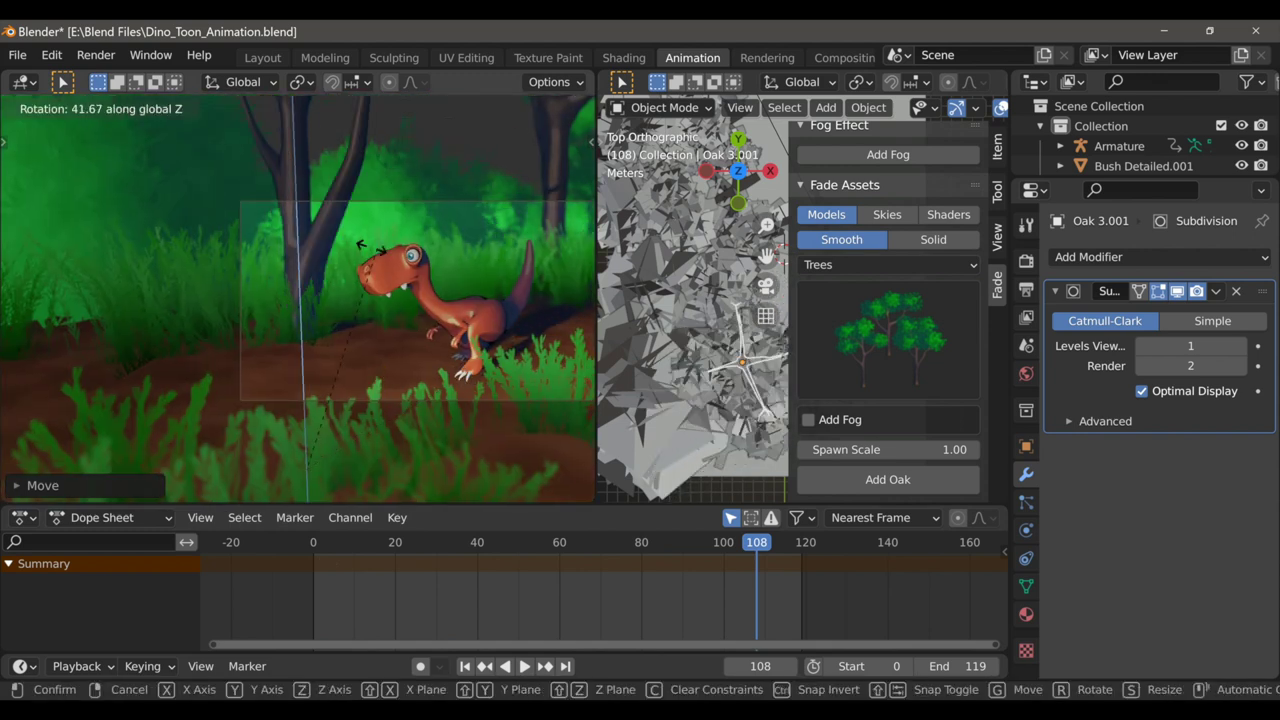
left_click(425, 305)
Shift the Oak 3.001 tree horizontally back into the grass behind the dinosaur and scale it down slightly
key("g")
key("shift+z")
left_click(435, 402)
key("g")
key("shift+z")
left_click(432, 314)
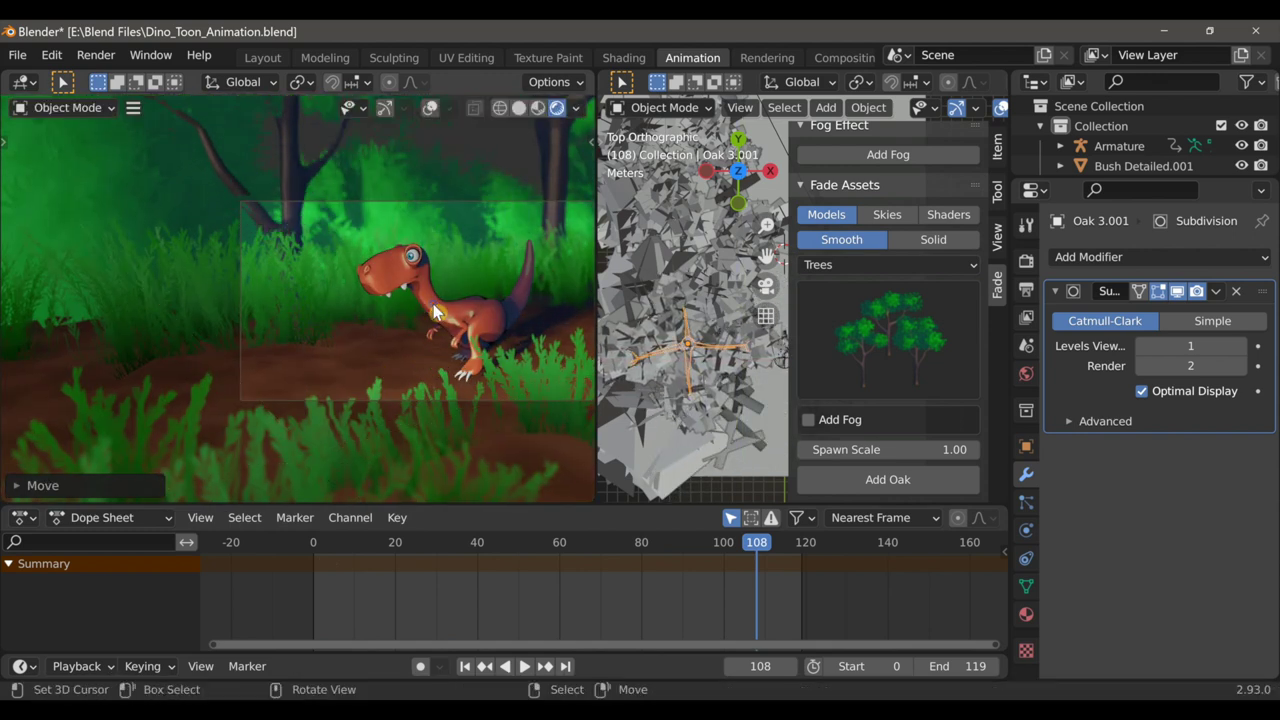
key("s")
left_click(438, 315)
scroll(303, 323, "up", 1)
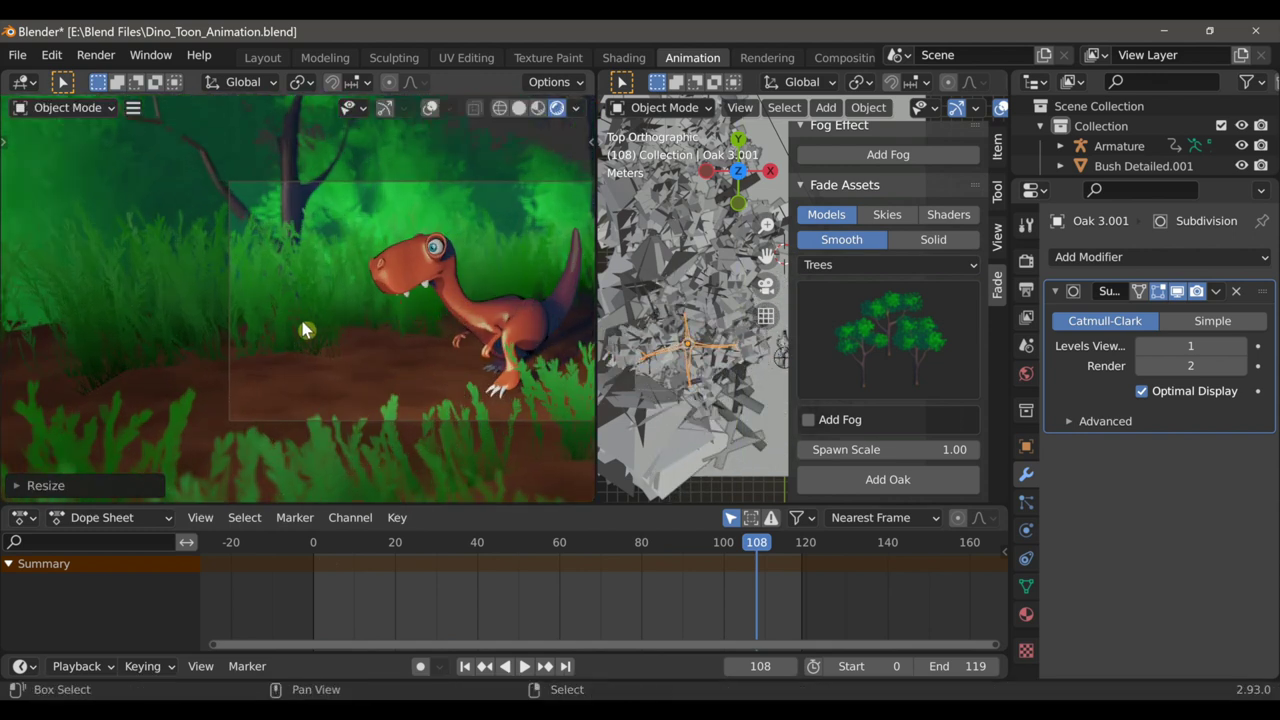
Duplicate the Oak 3.001 tree, place the copy behind the dinosaur's head and scale it up
key("shift+d")
left_click(425, 325)
key("s")
left_click(440, 345)
scroll(377, 243, "down", 1)
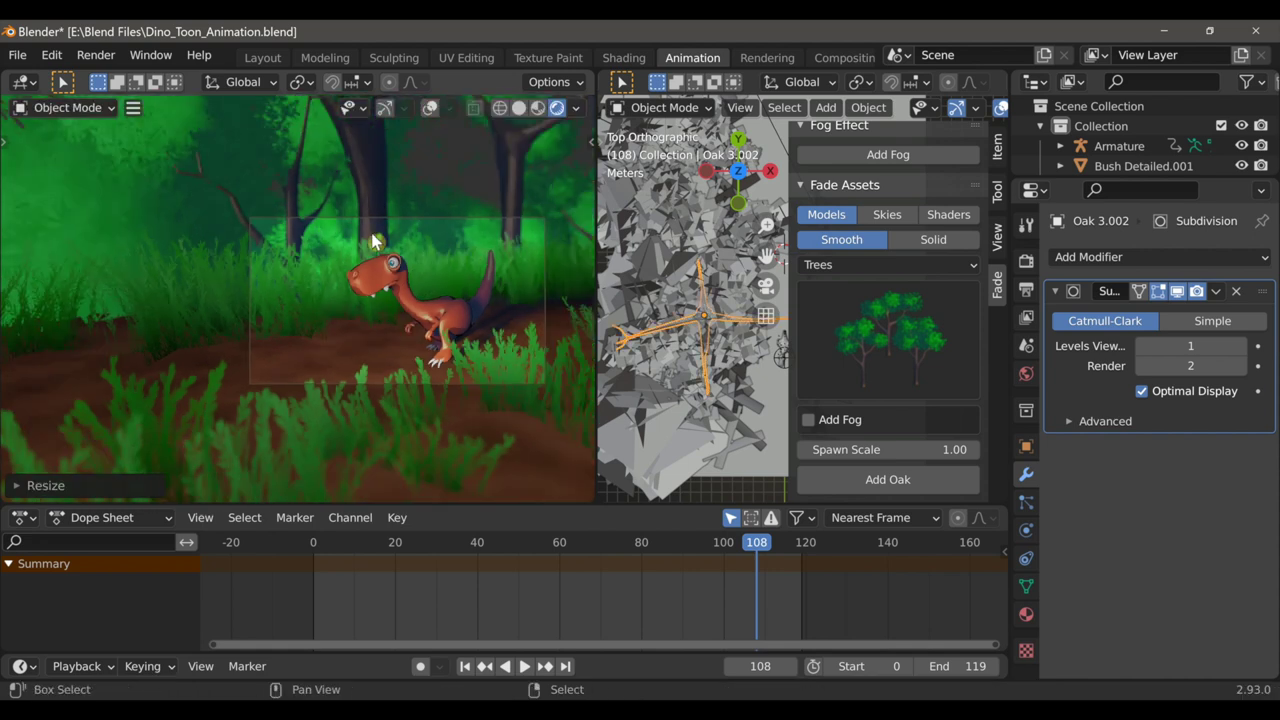
At frame 83, duplicate the enlarged oak and move the copy horizontally to a spot behind the dinosaur
middle_click_drag(377, 243, 247, 270, "shift")
key("space")
key("space")
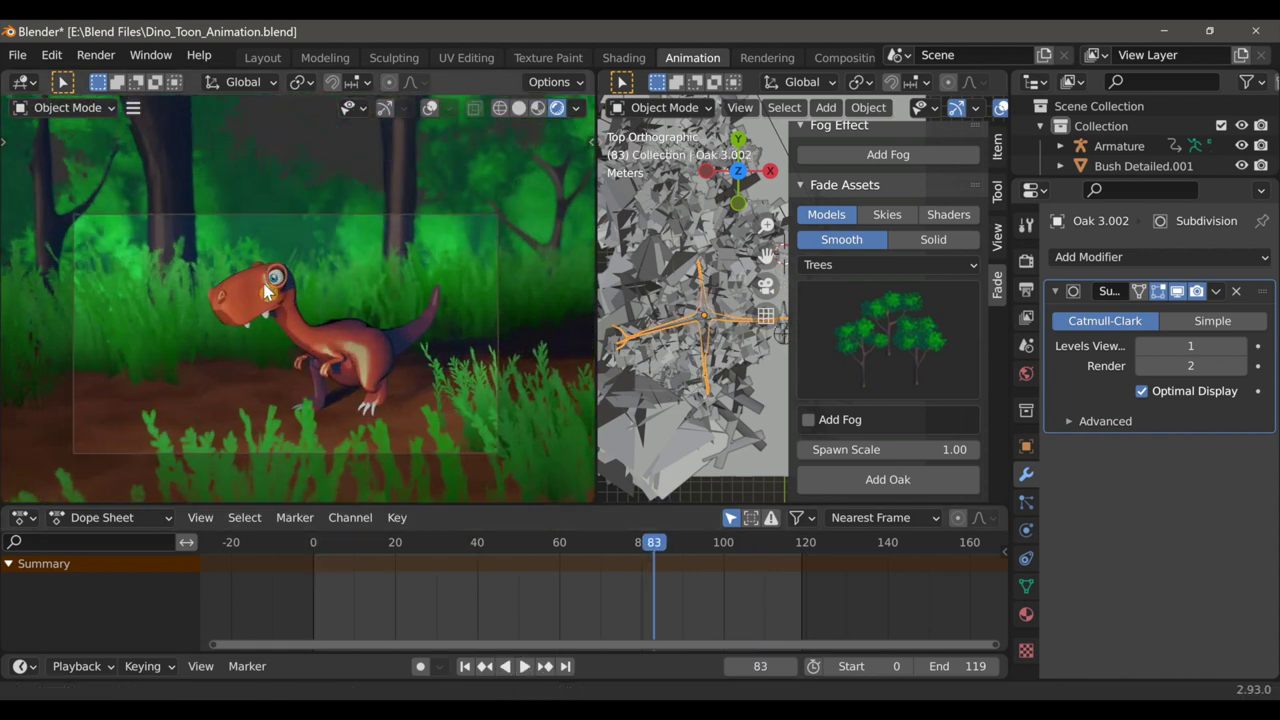
key("shift+d")
left_click(335, 305)
key("g")
key("shift+z")
left_click(453, 305)
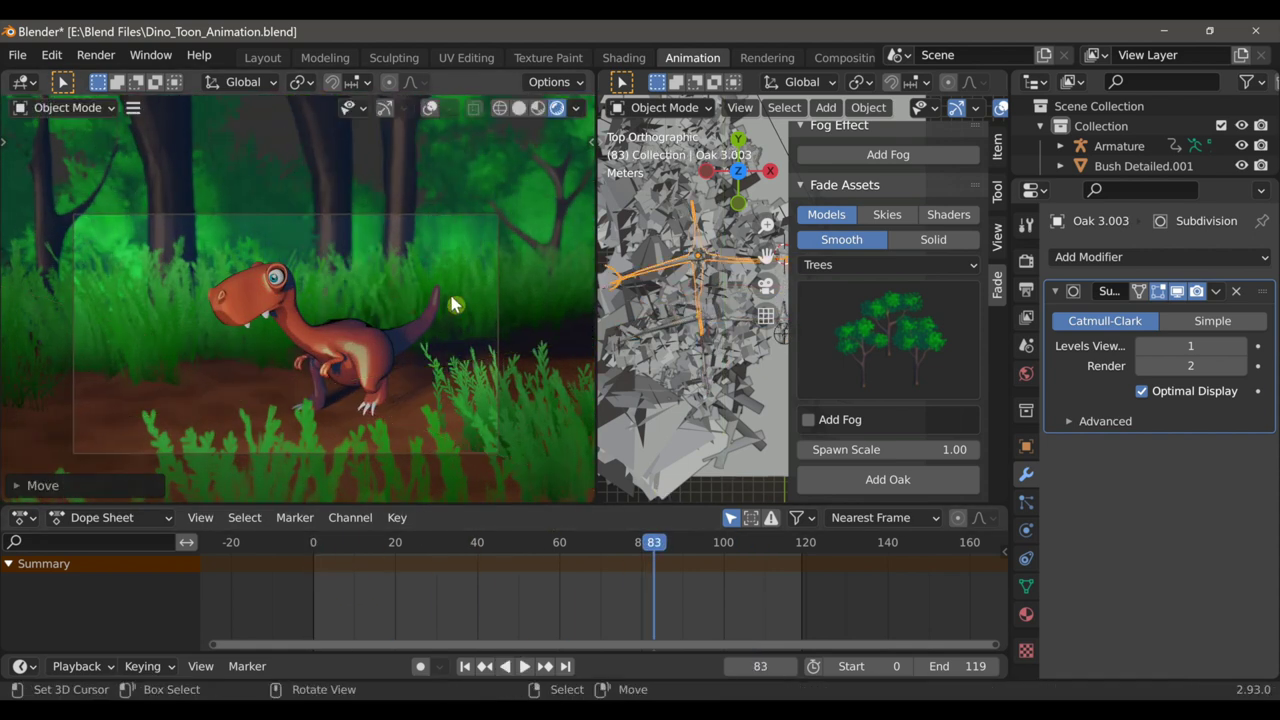
Scale down the newest oak copy, rotate it about the global Z axis and adjust its position
key("s")
left_click(412, 313)
scroll(409, 313, "up", 1)
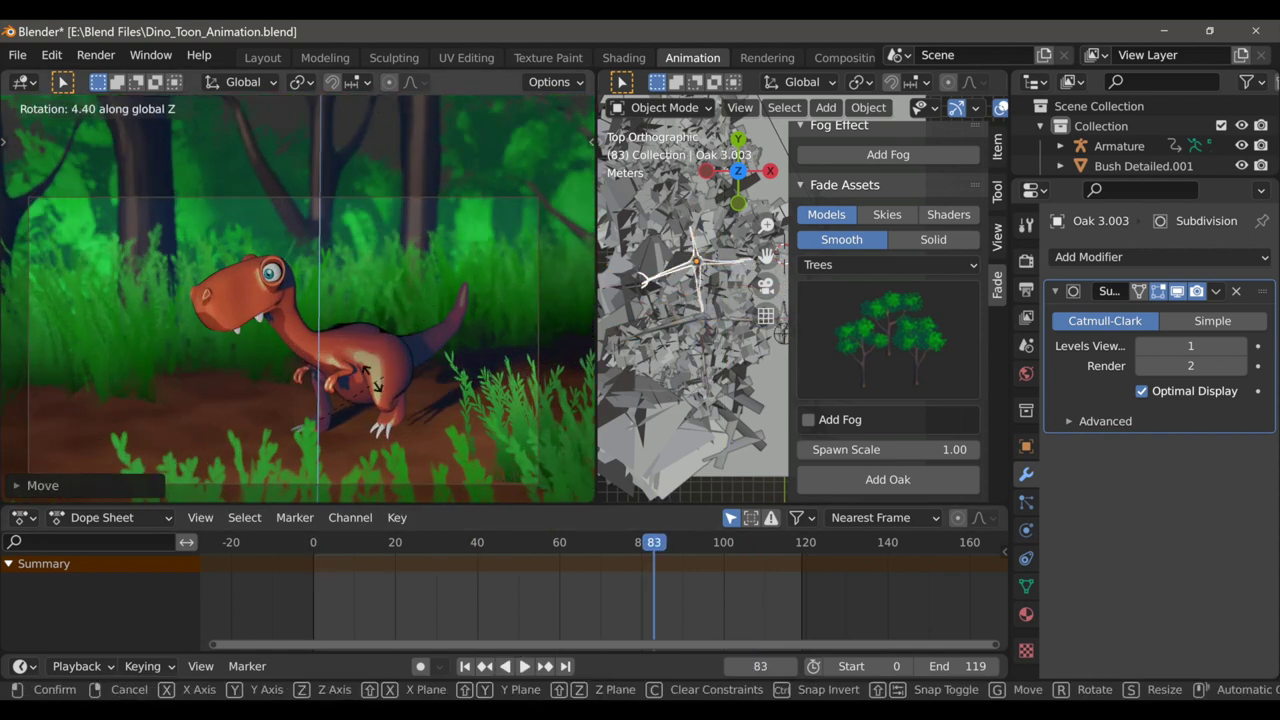
left_click(405, 327)
key("g")
left_click(409, 334)
scroll(378, 305, "down", 3)
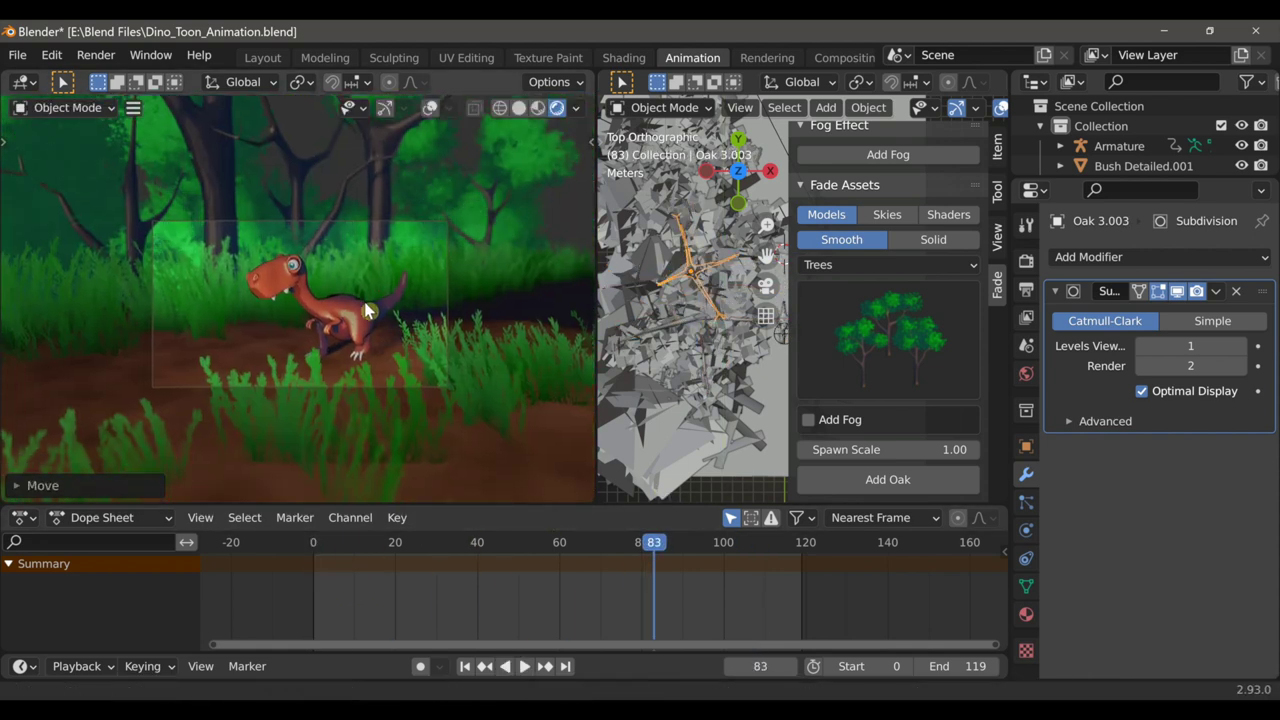
Go to frame 120 and open the World shader nodes in the Shading workspace with the viewport sidebar hidden
scroll(361, 342, "up", 3)
left_click_drag(440, 541, 806, 485)
left_click(623, 58)
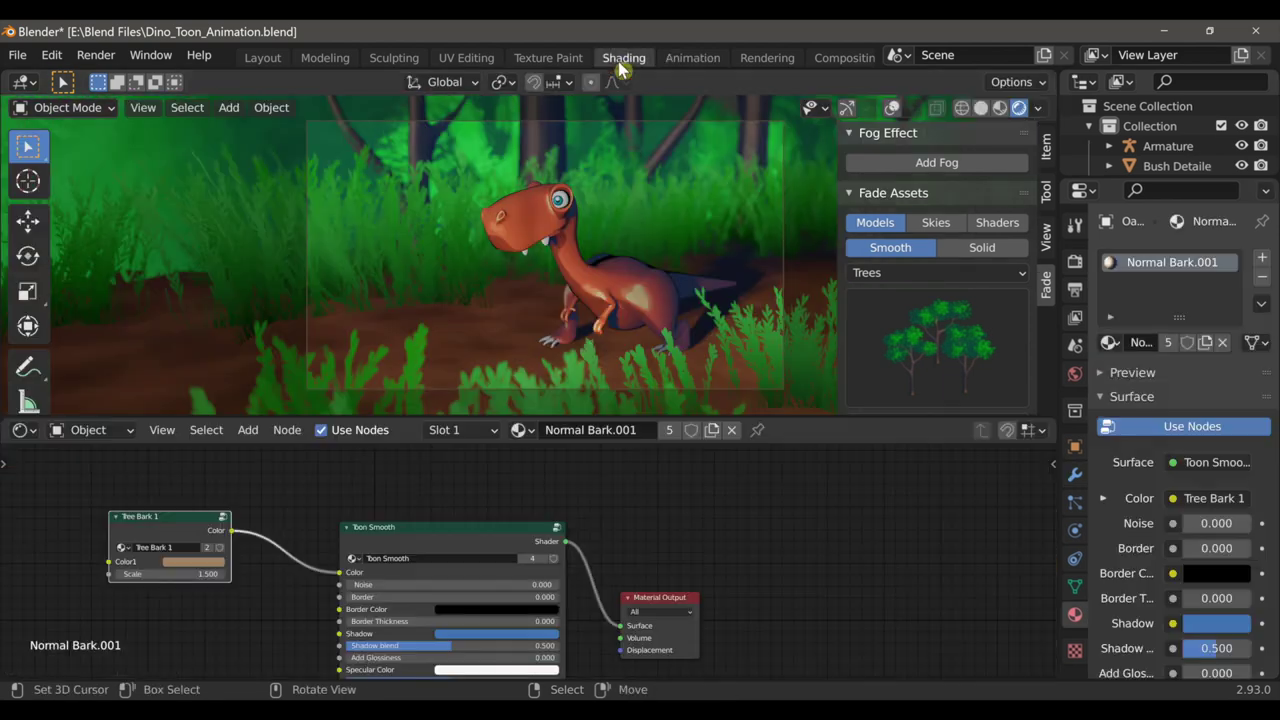
key("n")
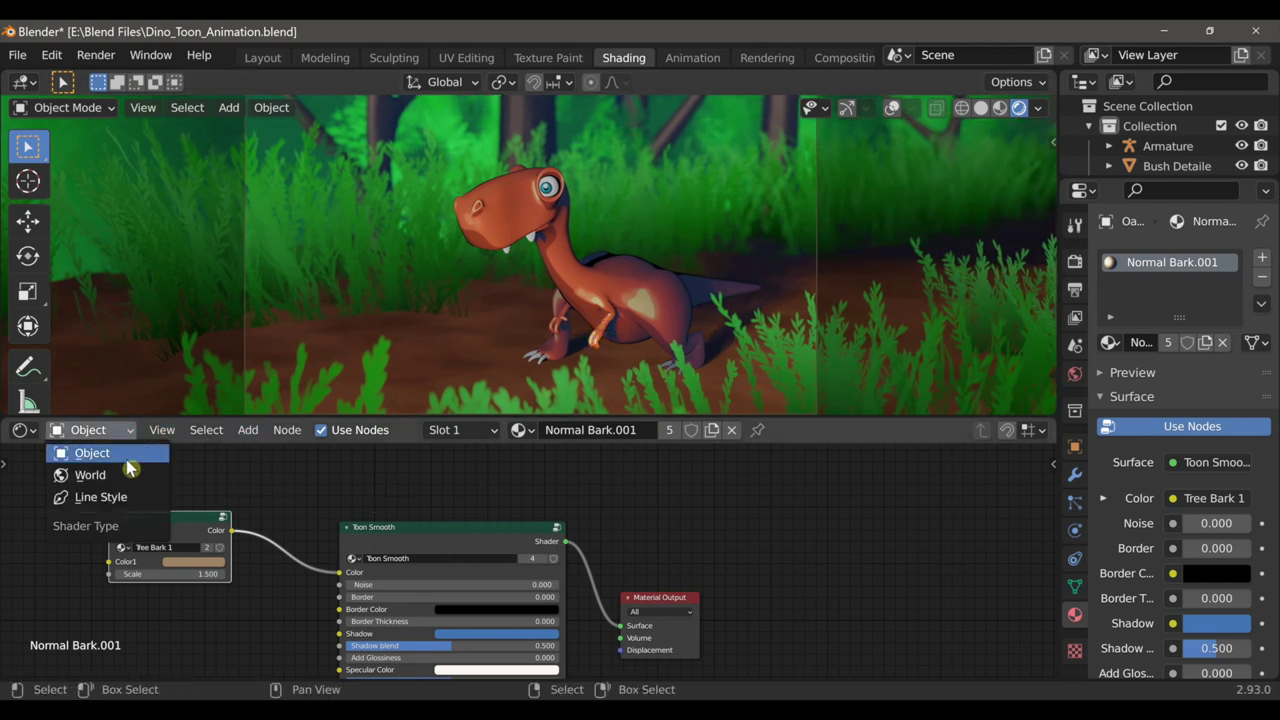
left_click(91, 475)
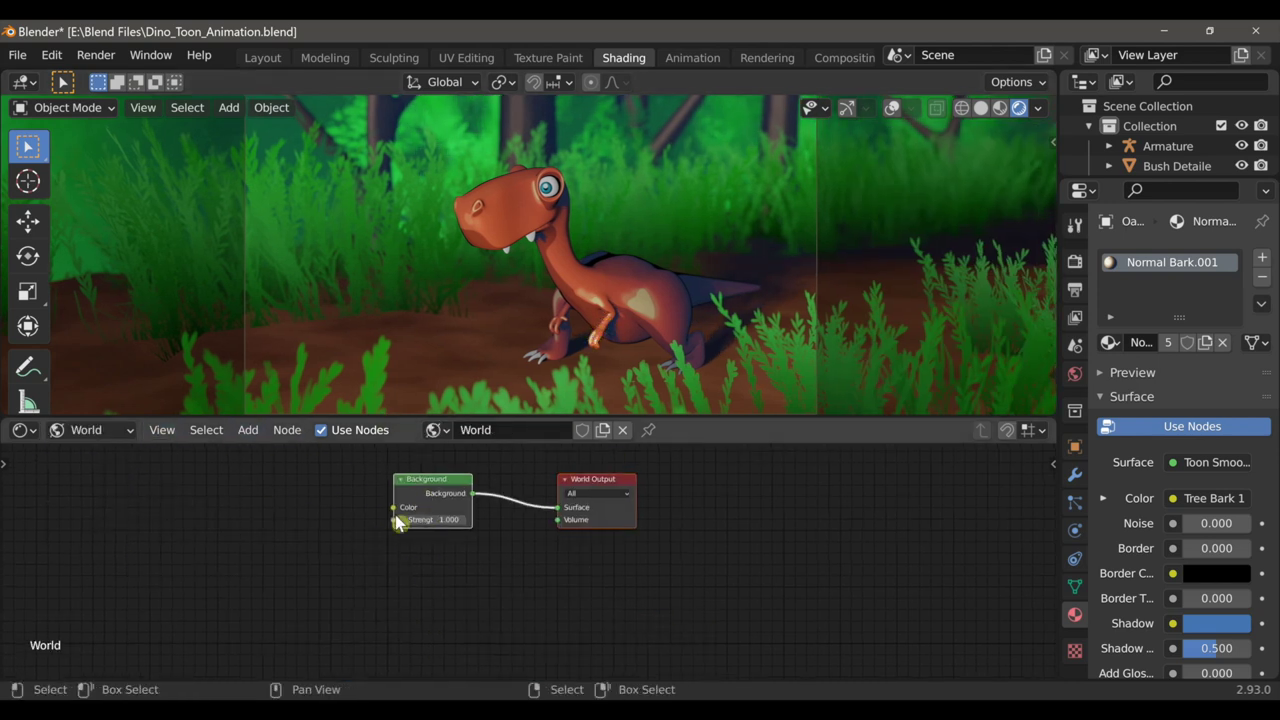
Add a Principled Volume shader and connect it to the World Output's Volume input
key("shift+a")
mouse_move(425, 568)
mouse_move(440, 543)
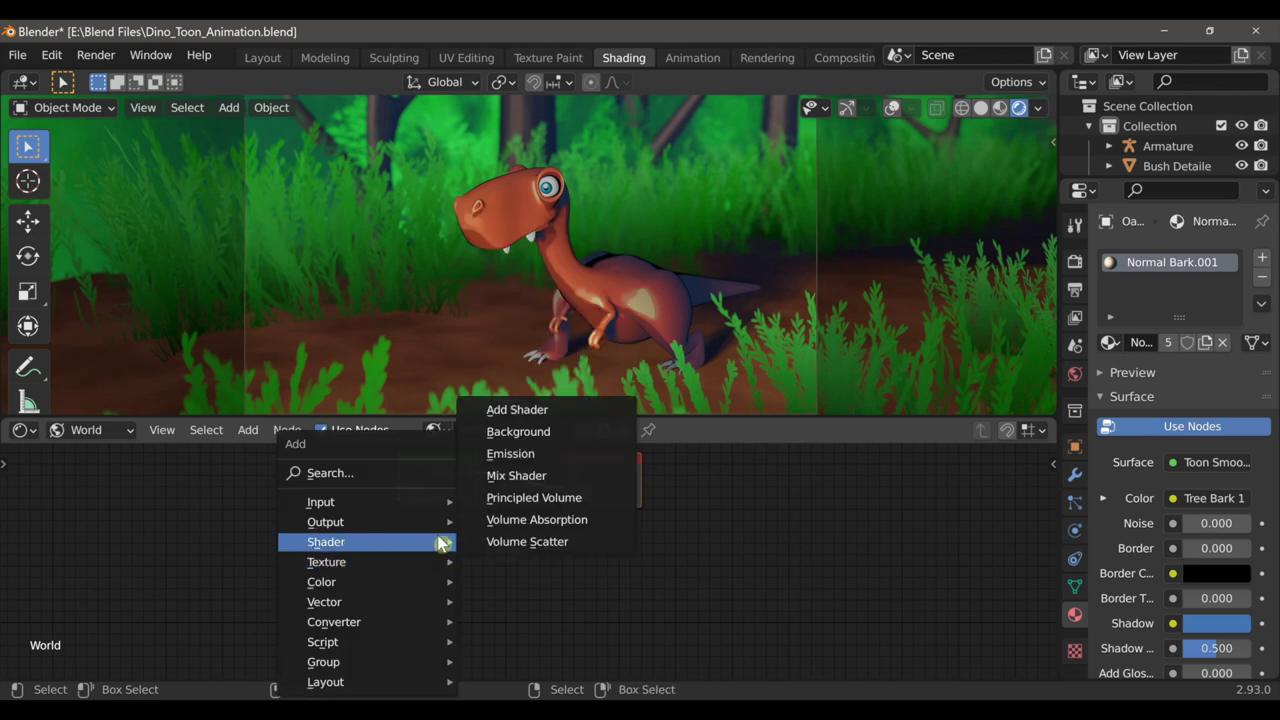
left_click(501, 502)
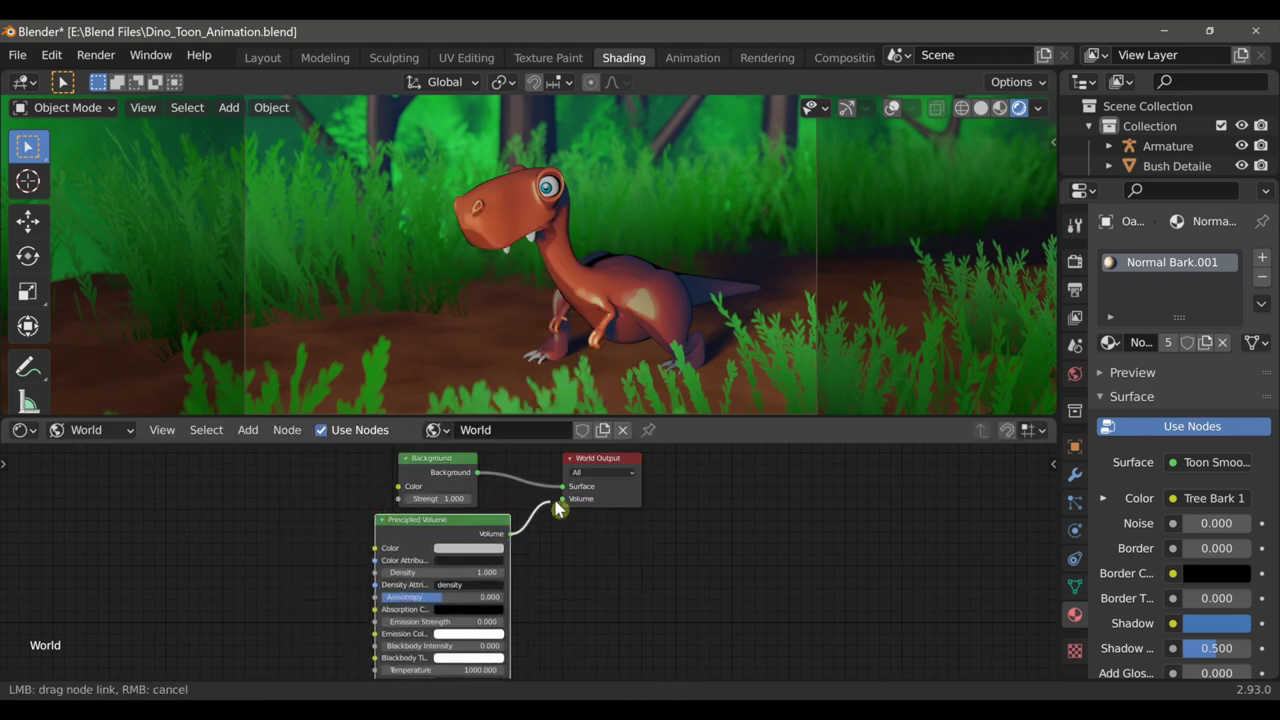
left_click_drag(556, 502, 563, 500)
Set the Principled Volume's density to 0.140 and its color to teal (H 0.438, S 0.581, V 0.500)
middle_click_drag(538, 560, 549, 530)
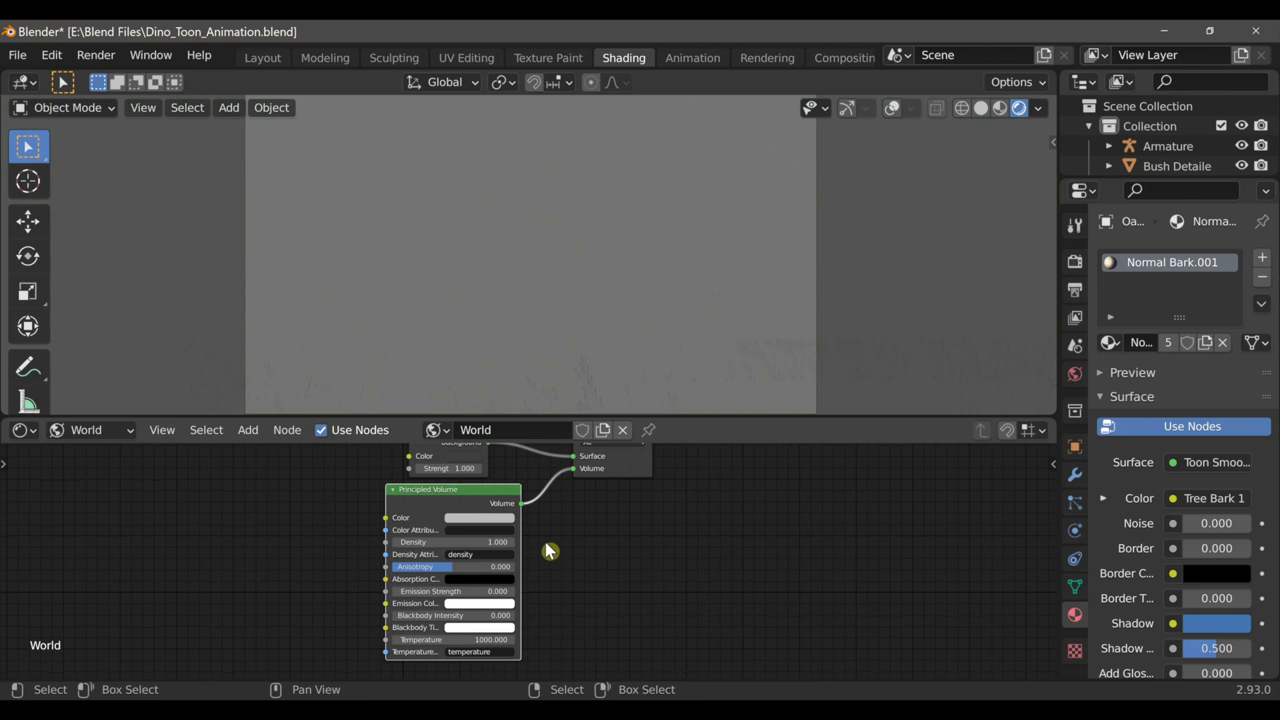
scroll(545, 551, "up", 1)
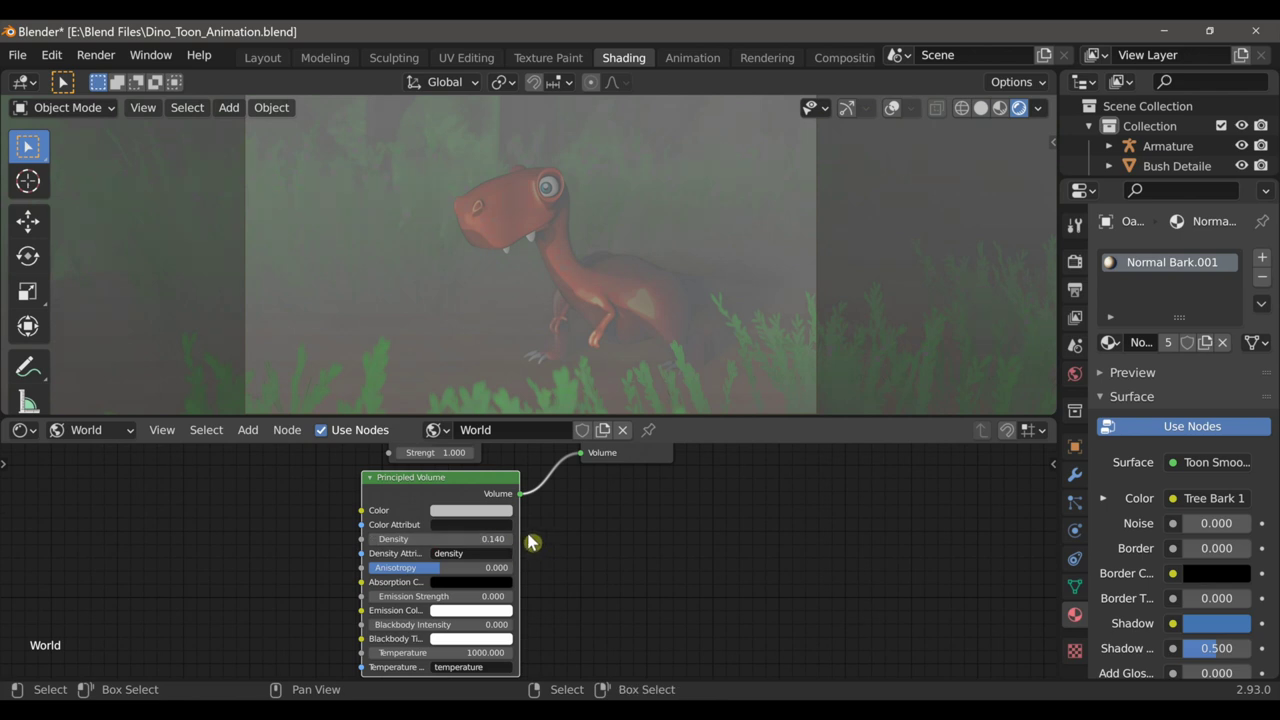
left_click(480, 511)
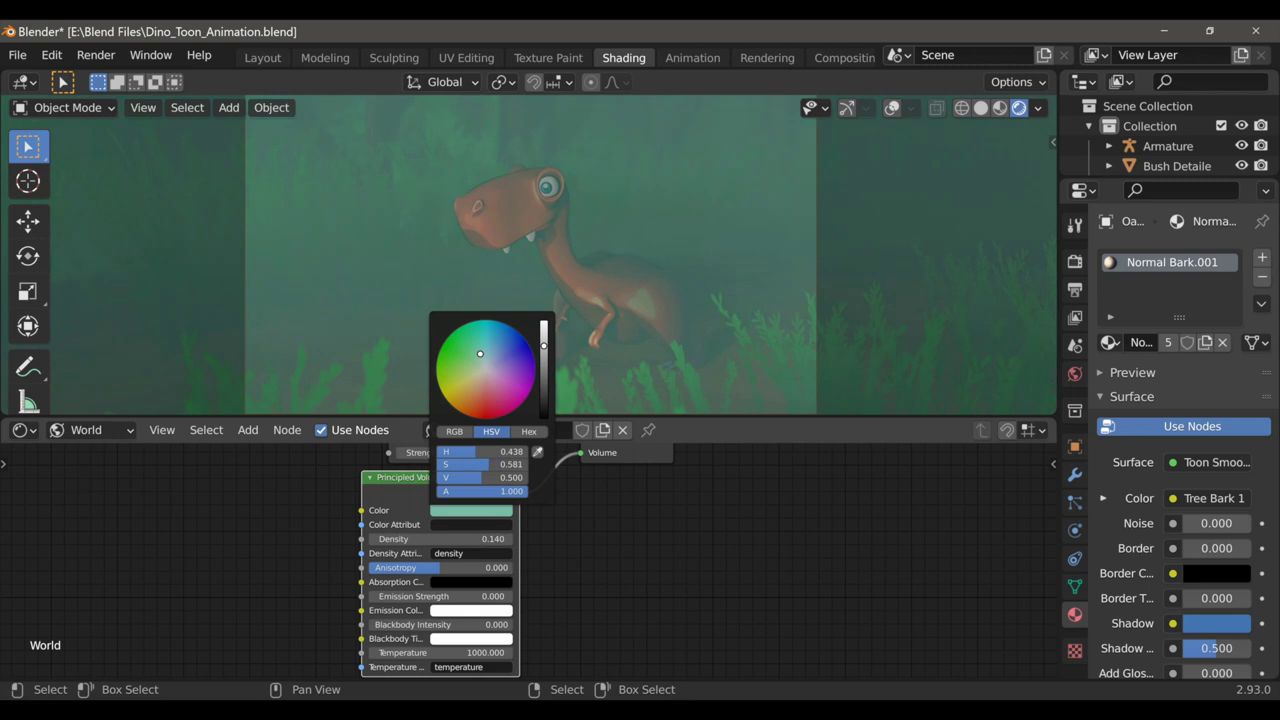
Set the Start distance of the Eevee Volumetrics render settings to about 7.28 m
left_click(1075, 264)
left_click(1130, 536)
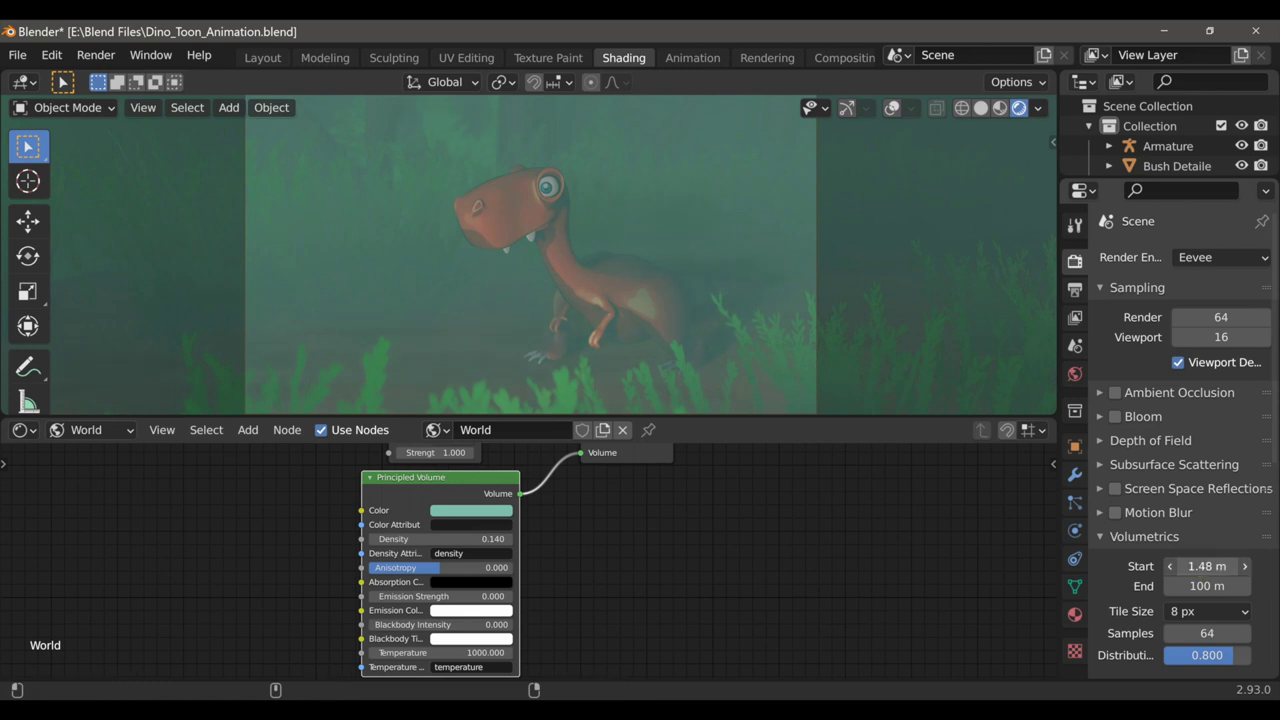
left_click_drag(1207, 566, 1235, 566)
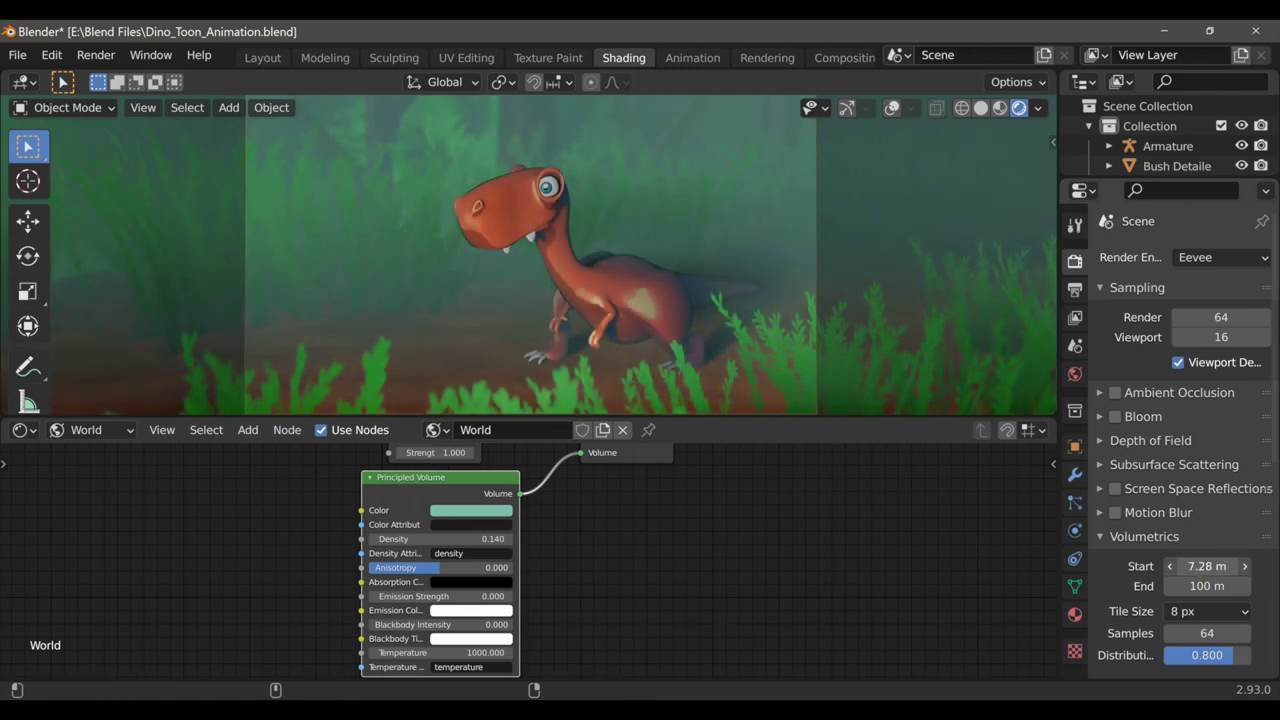
scroll(655, 350, "down", 2)
In the Animation workspace, expand the camera view over the top view and play the animation from frame 0
left_click(692, 58)
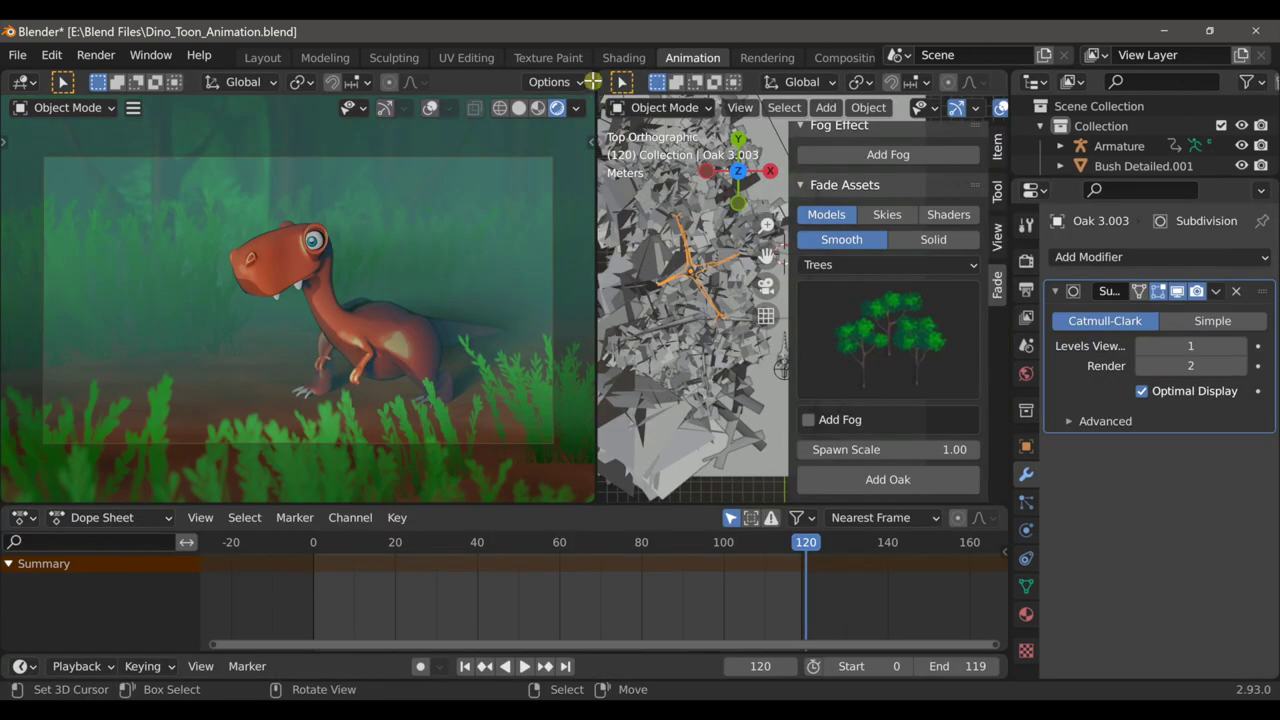
left_click_drag(593, 81, 610, 240)
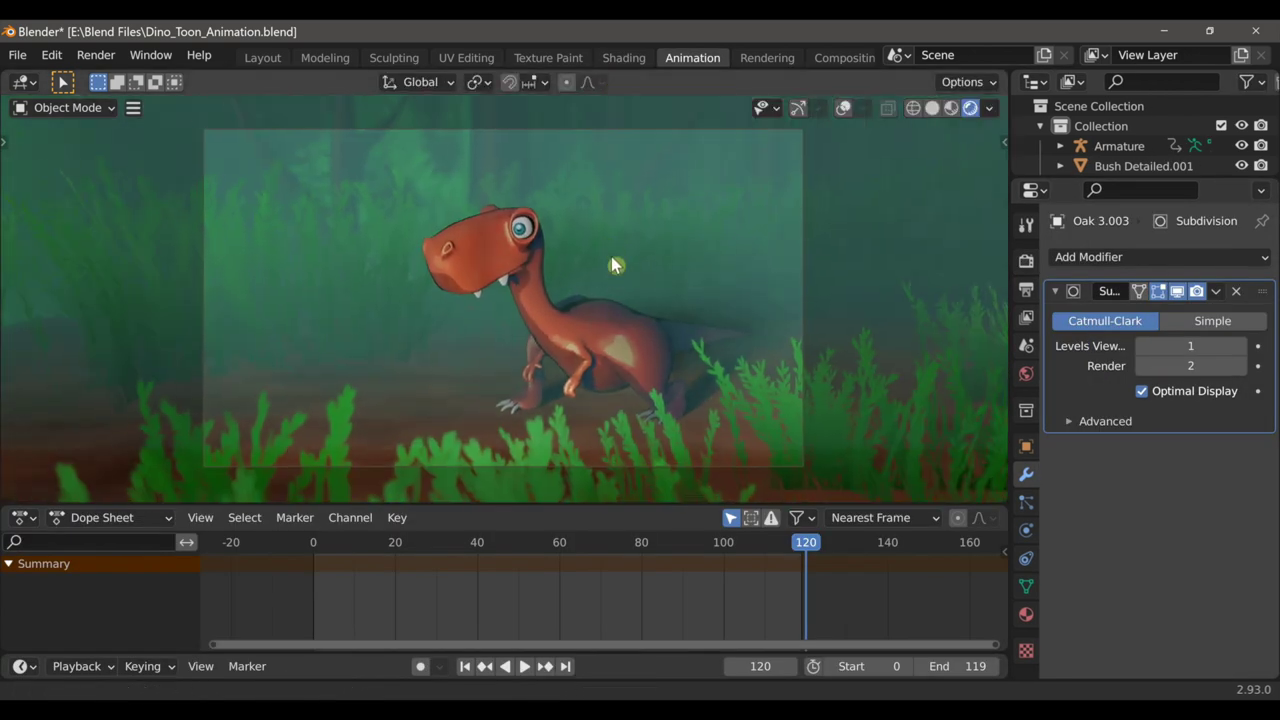
middle_click_drag(611, 257, 616, 285, "ctrl")
left_click(315, 555)
key("space")
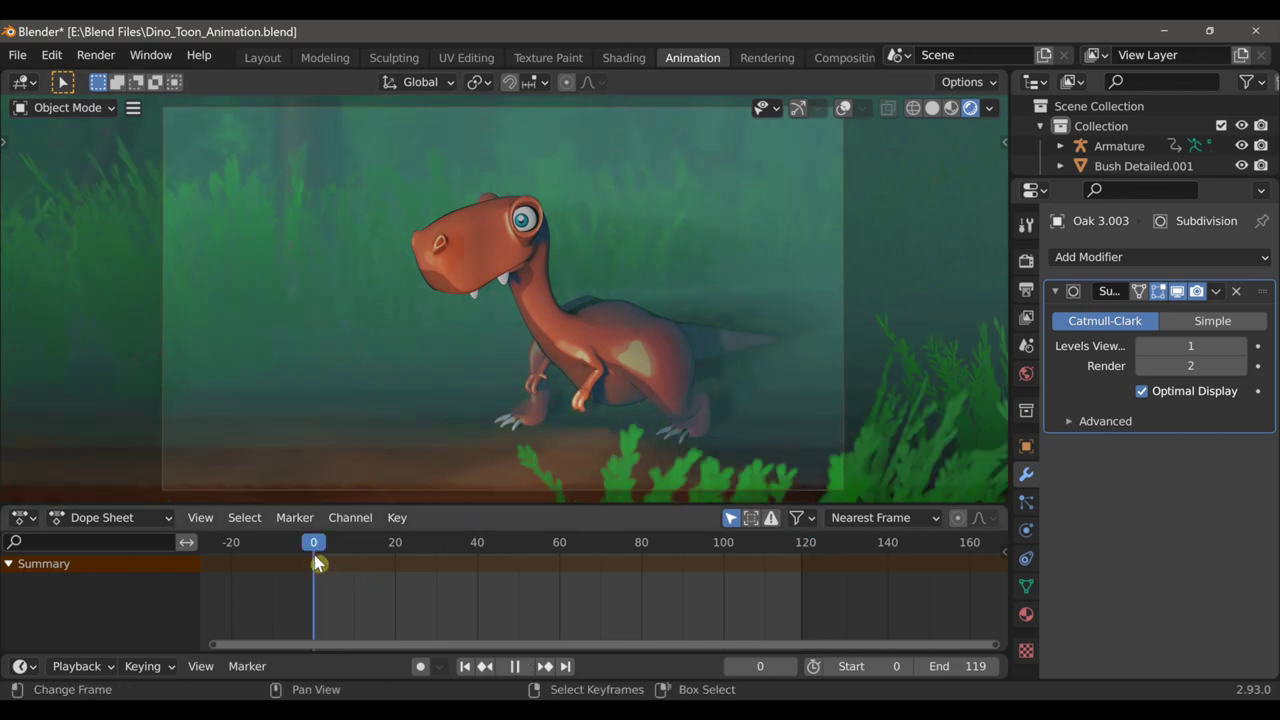
left_click(525, 668)
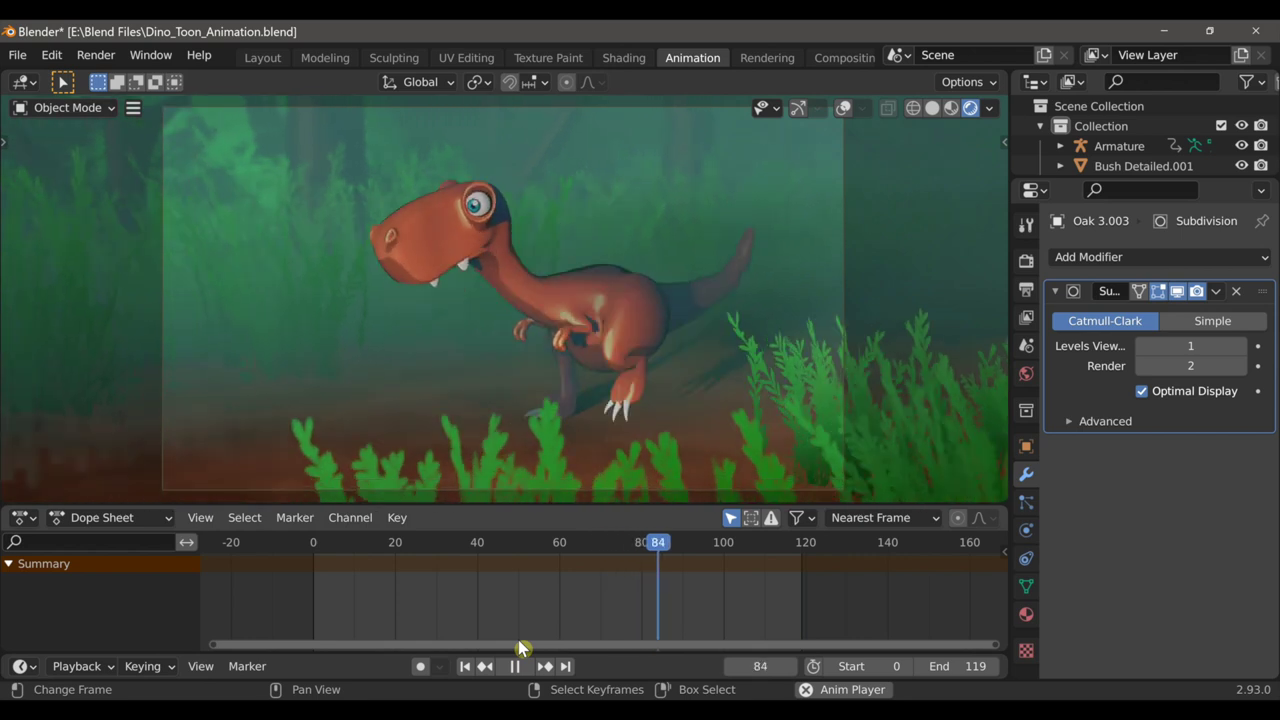
Move the Fern 1.003 plant in the horizontal plane within the foreground grass in front of the dinosaur
key("g")
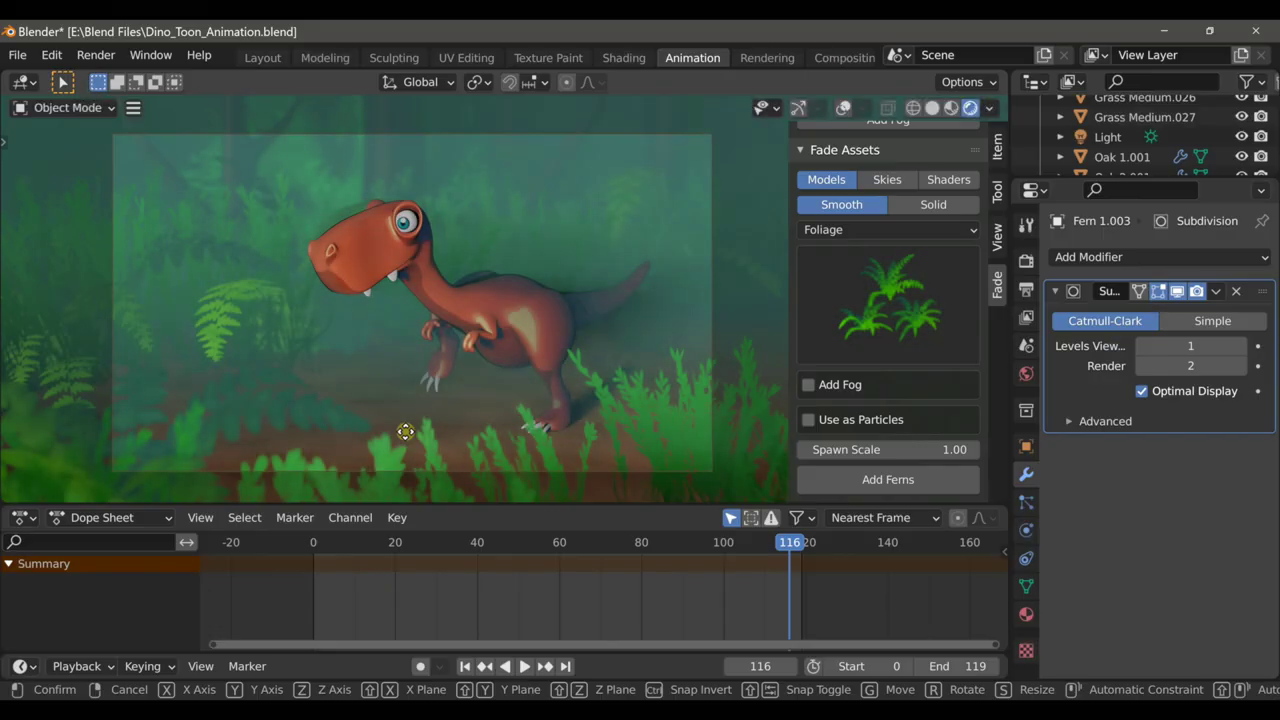
key("shift+z")
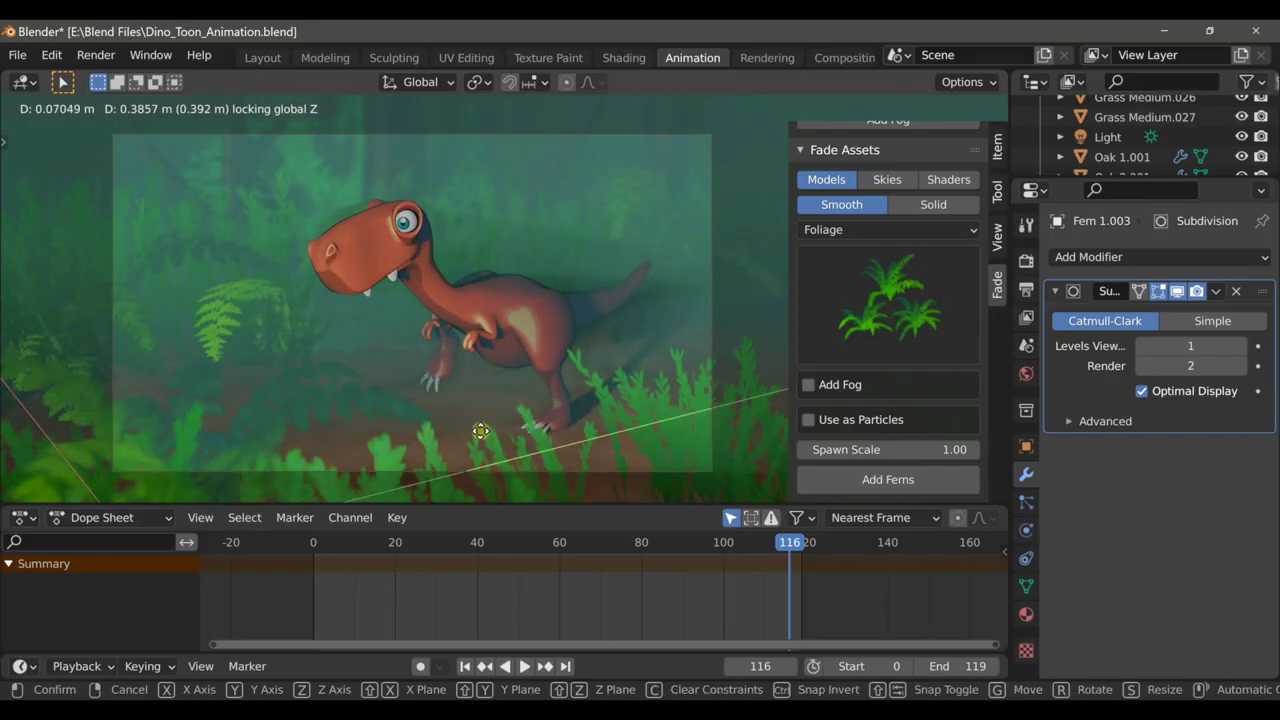
left_click(414, 466)
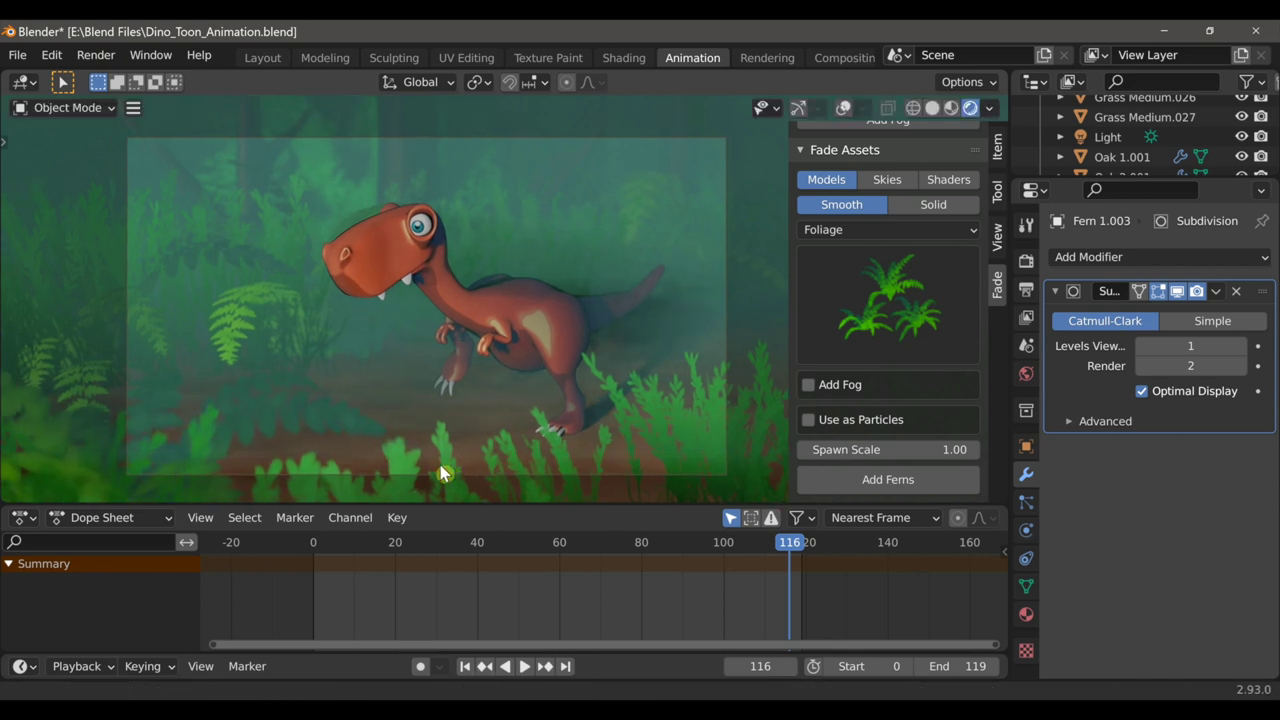
scroll(491, 451, "down", 2)
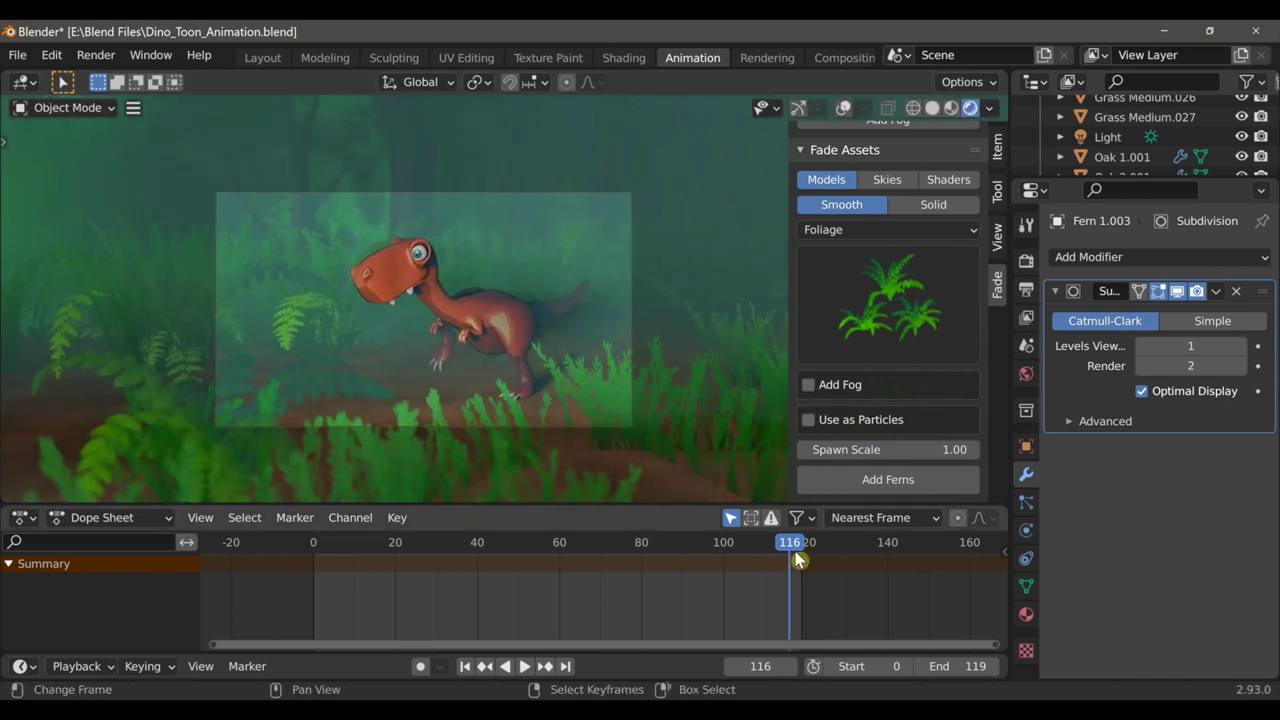
Move the Formation 3.001 stones horizontally into the background ahead of the dinosaur and play the animation from frame 34
left_click_drag(785, 557, 680, 552)
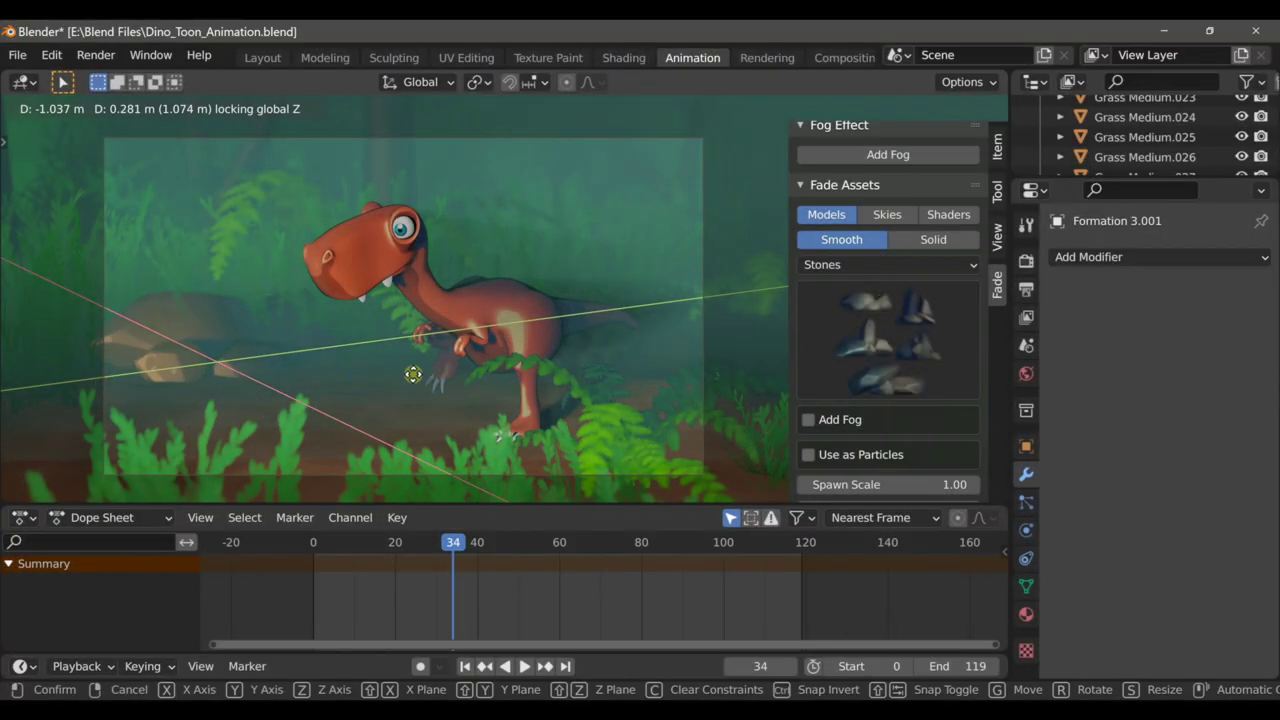
left_click(430, 367)
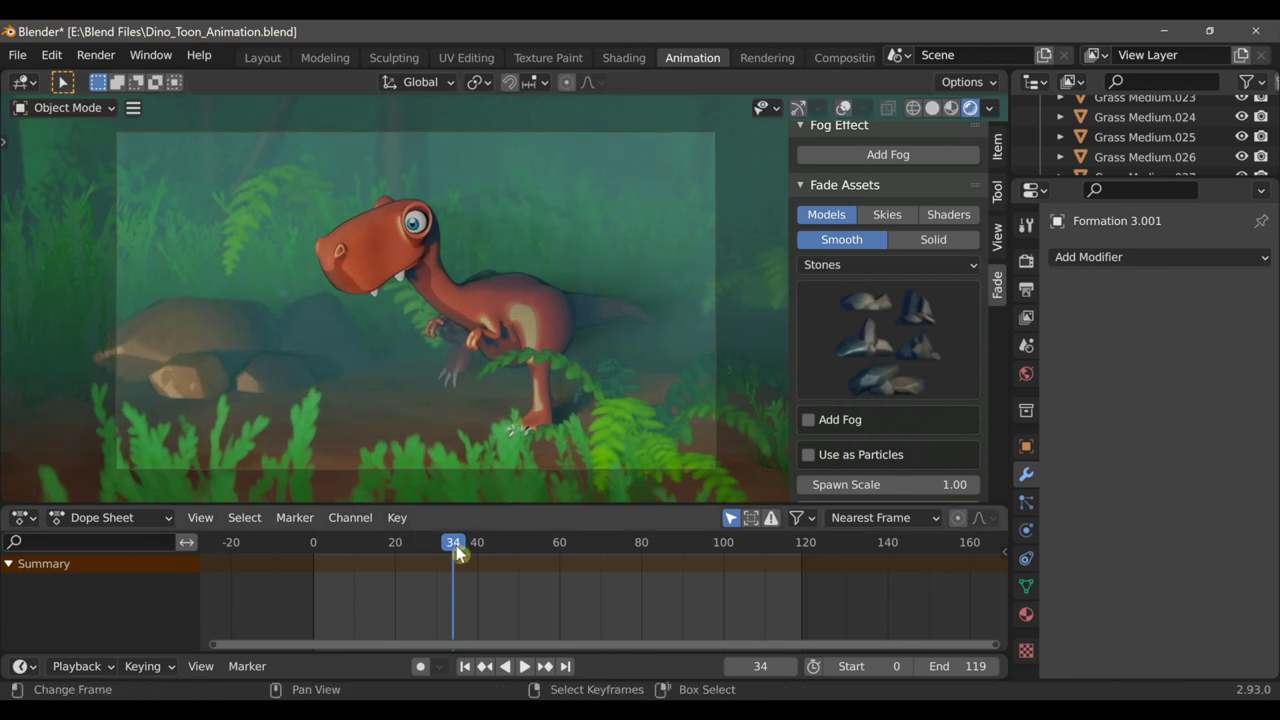
key("space")
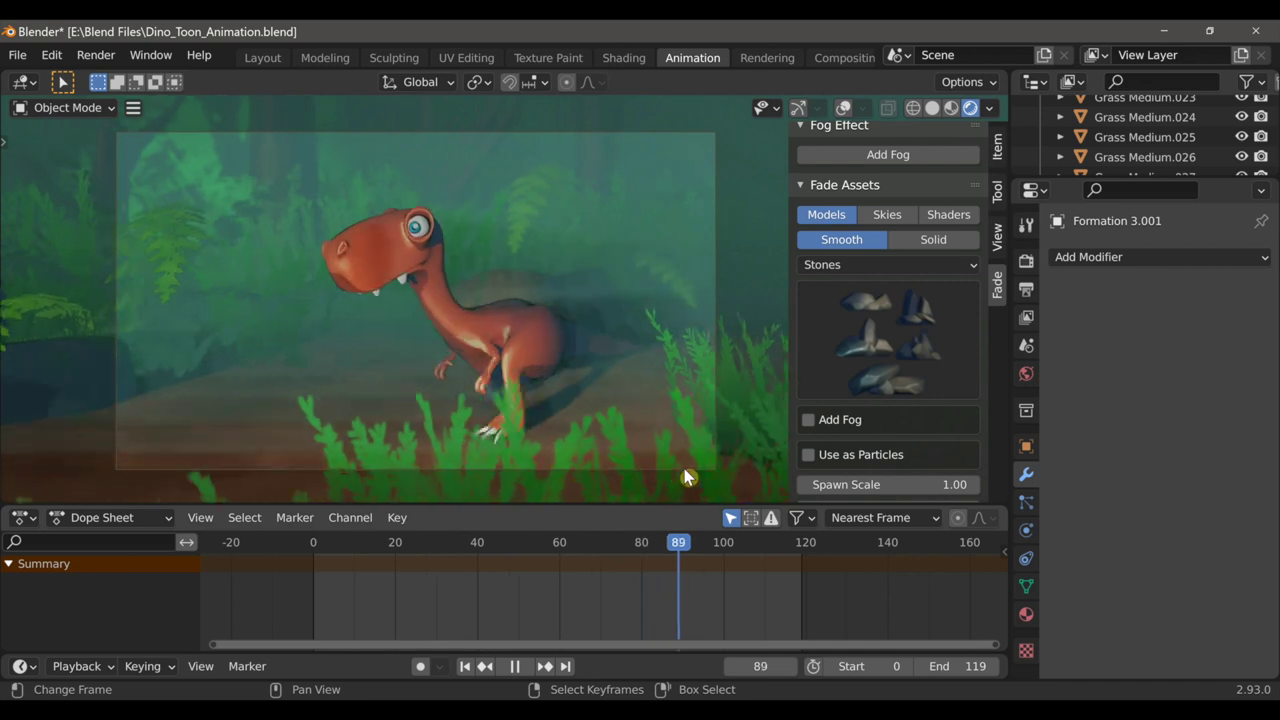